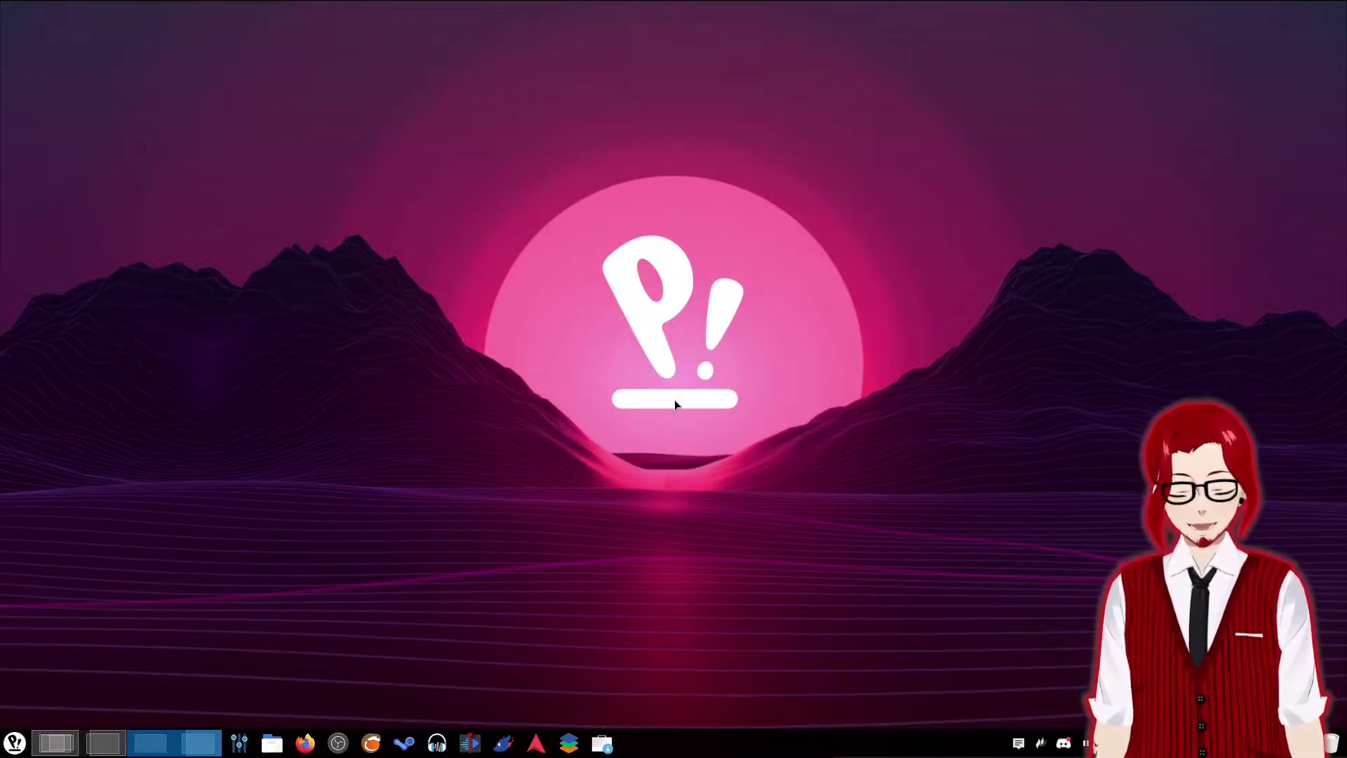
Open a Konsole window, move it to the upper left, enlarge its font and widen it.
key(super+t)
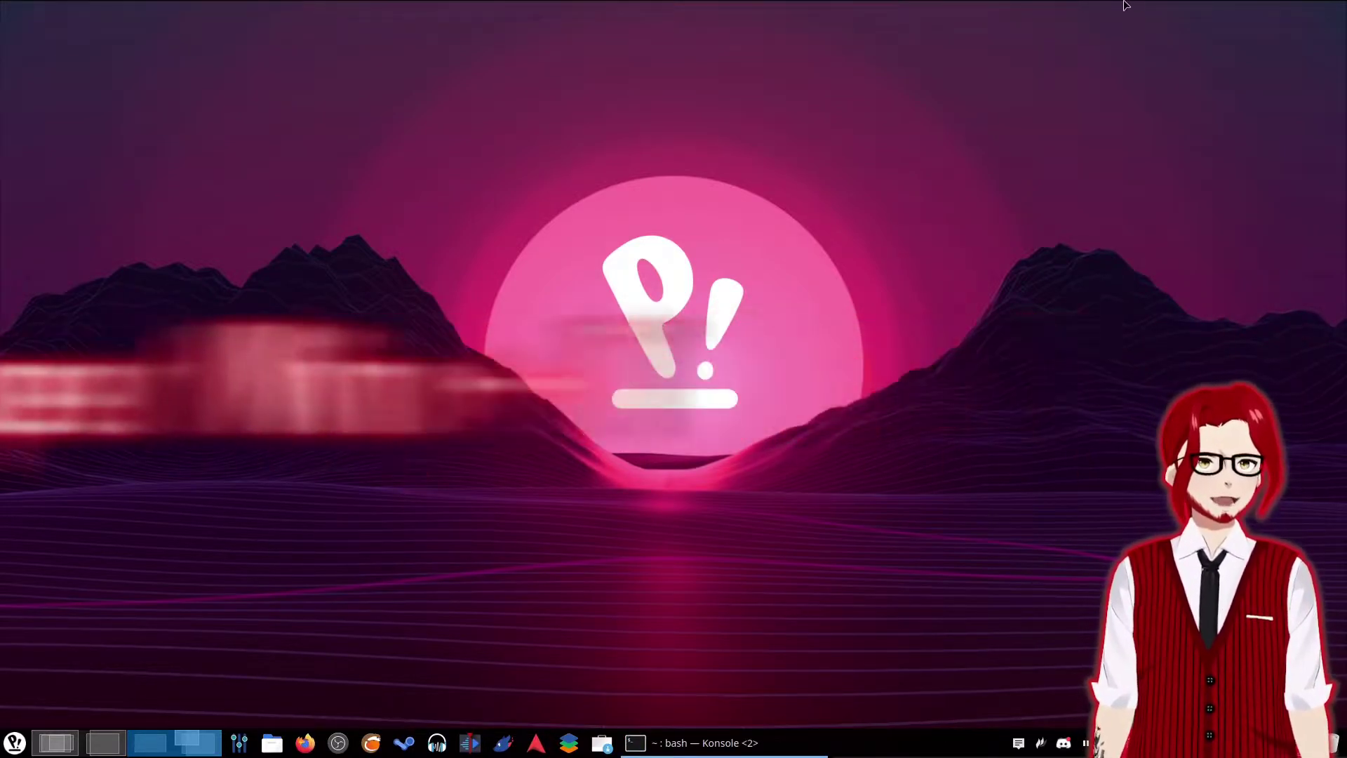
drag(965, 172, 474, 58)
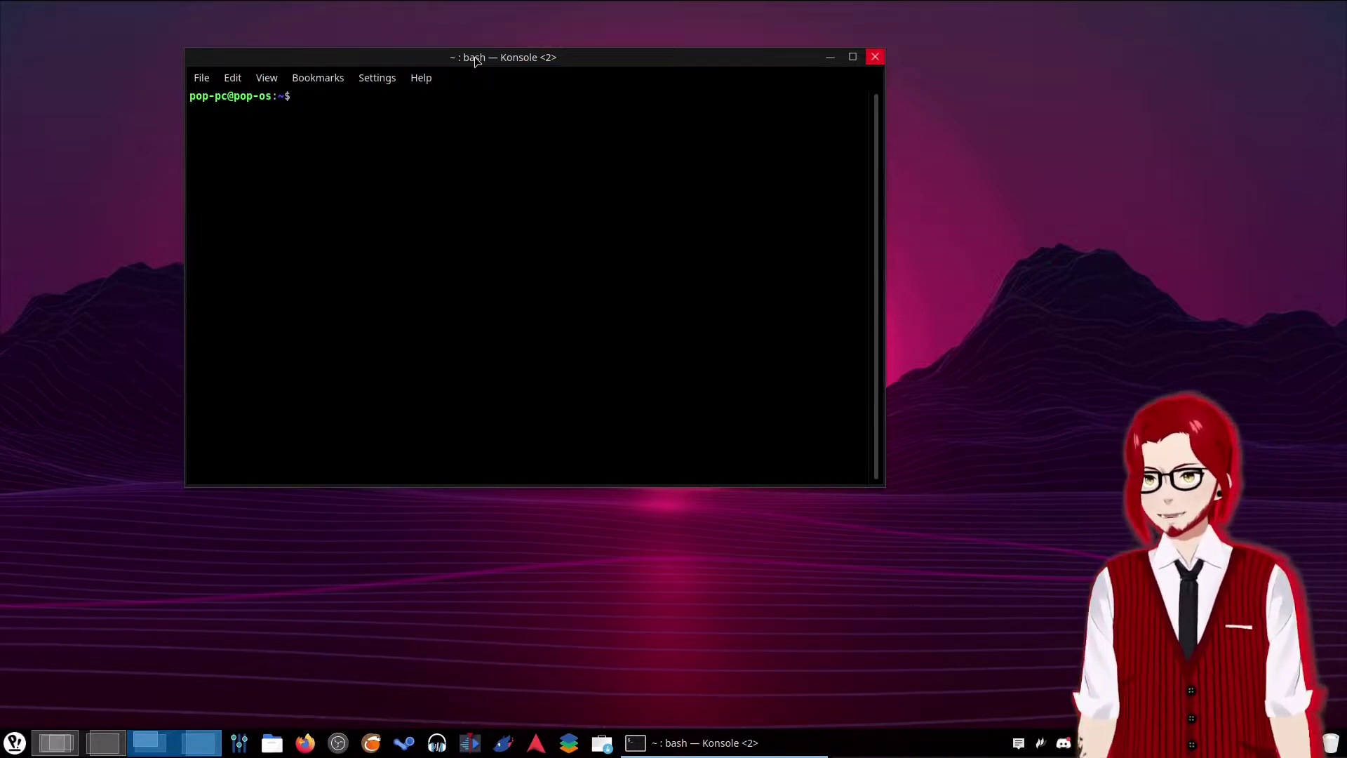
drag(474, 60, 362, 56)
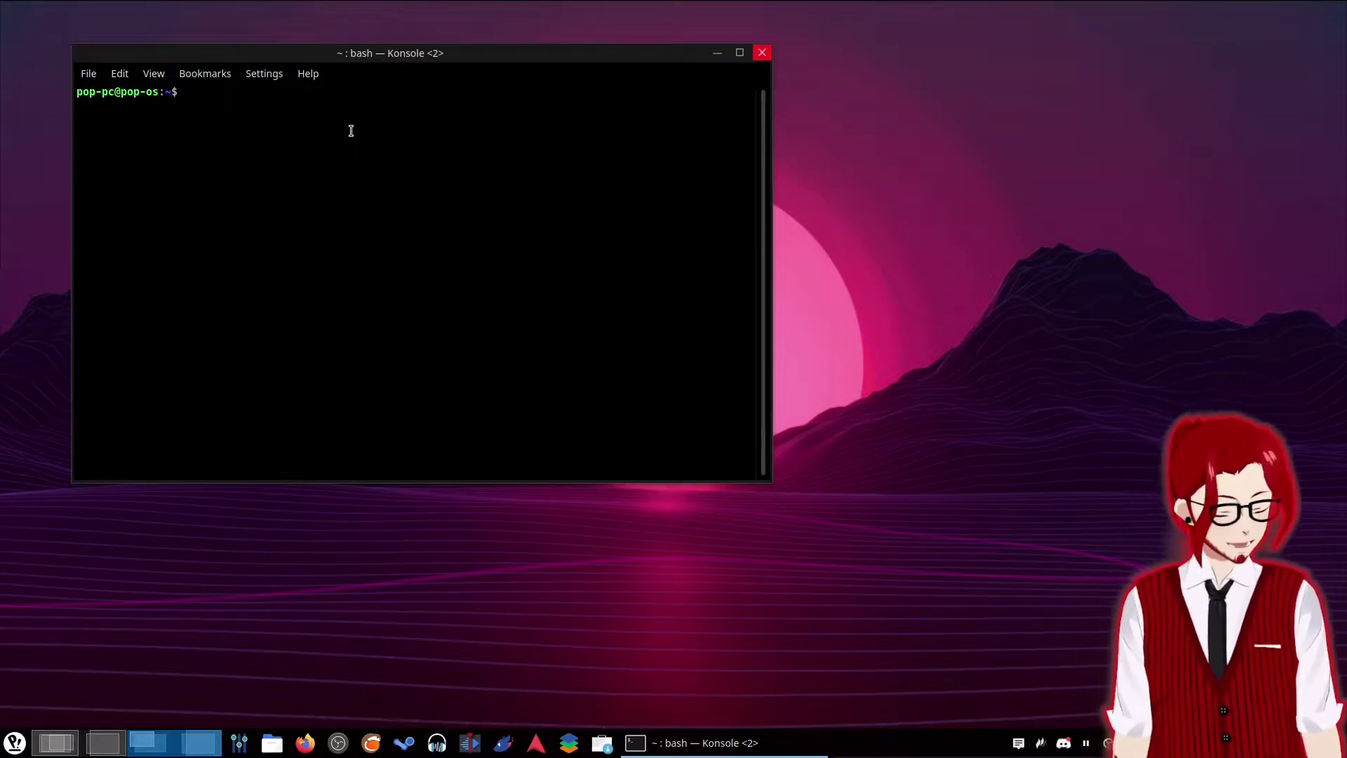
key(ctrl+plus)
key(ctrl+plus)
key(ctrl+plus)
key(ctrl+plus)
key(ctrl+plus)
key(ctrl+plus)
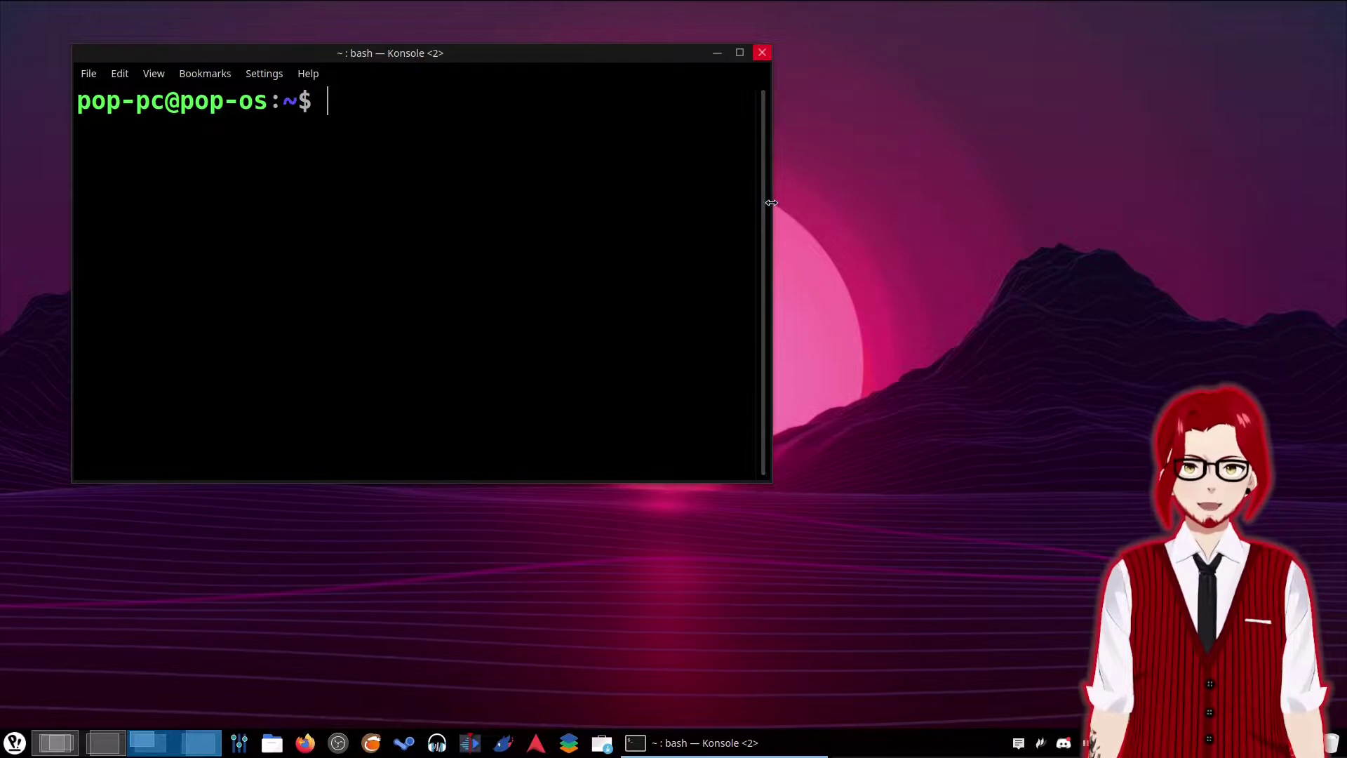
drag(771, 203, 1161, 203)
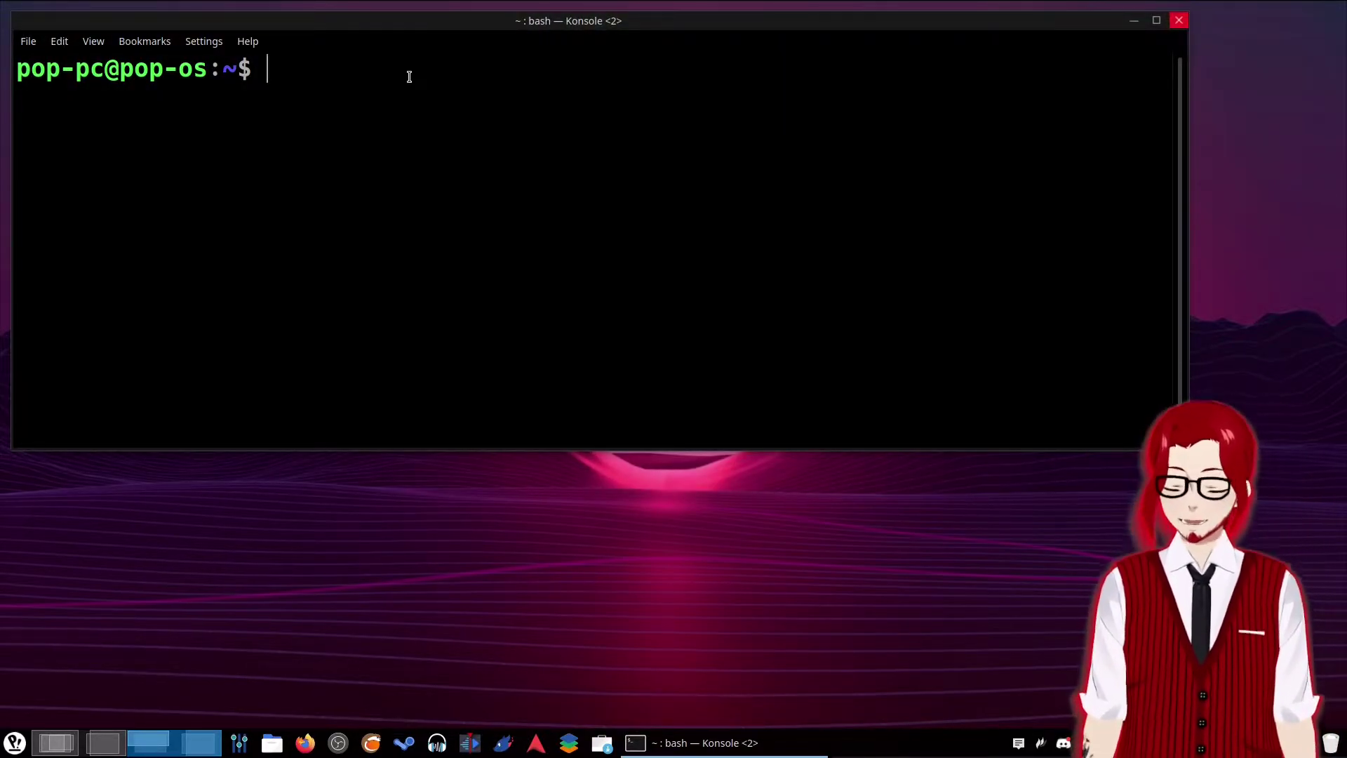
Enter 'sudo apt install kde-standard' at the prompt, correcting 'kde-plasma', without running it.
text(su)
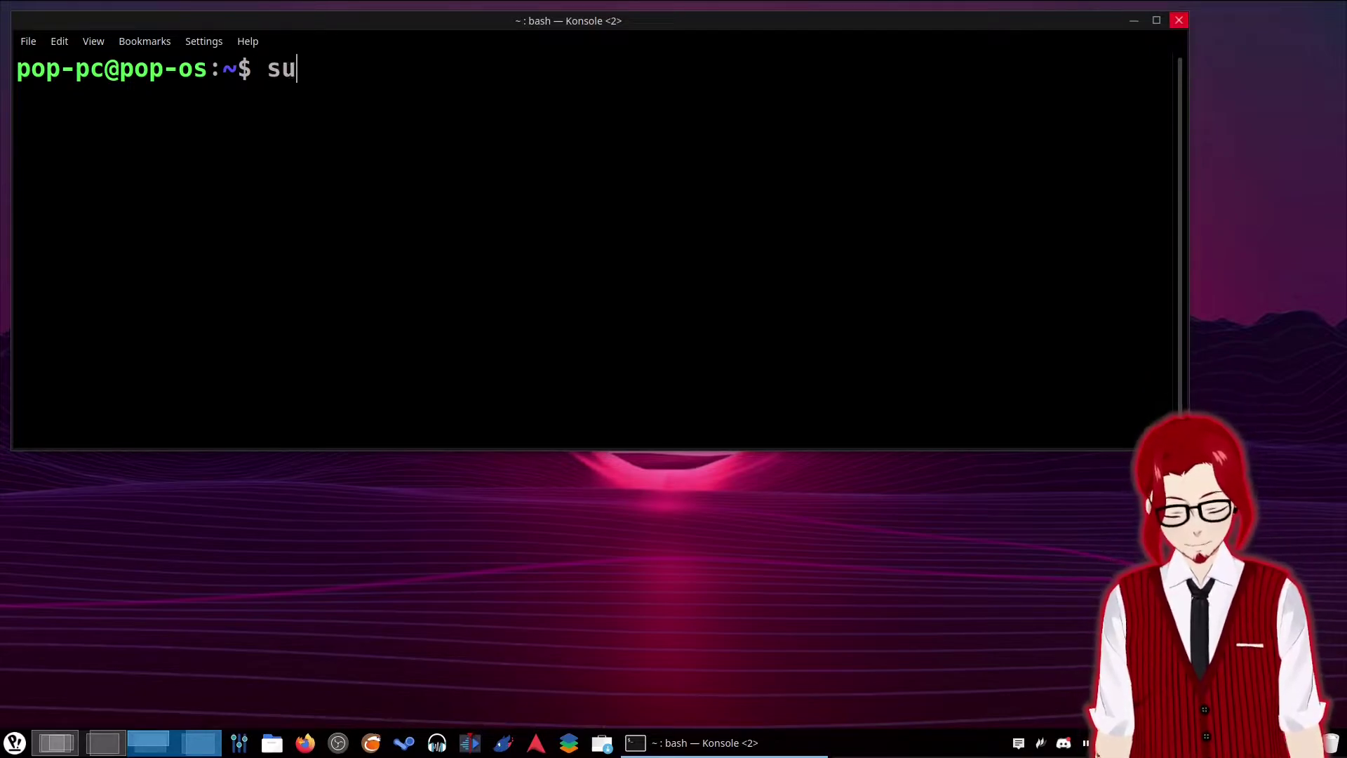
text(do apt )
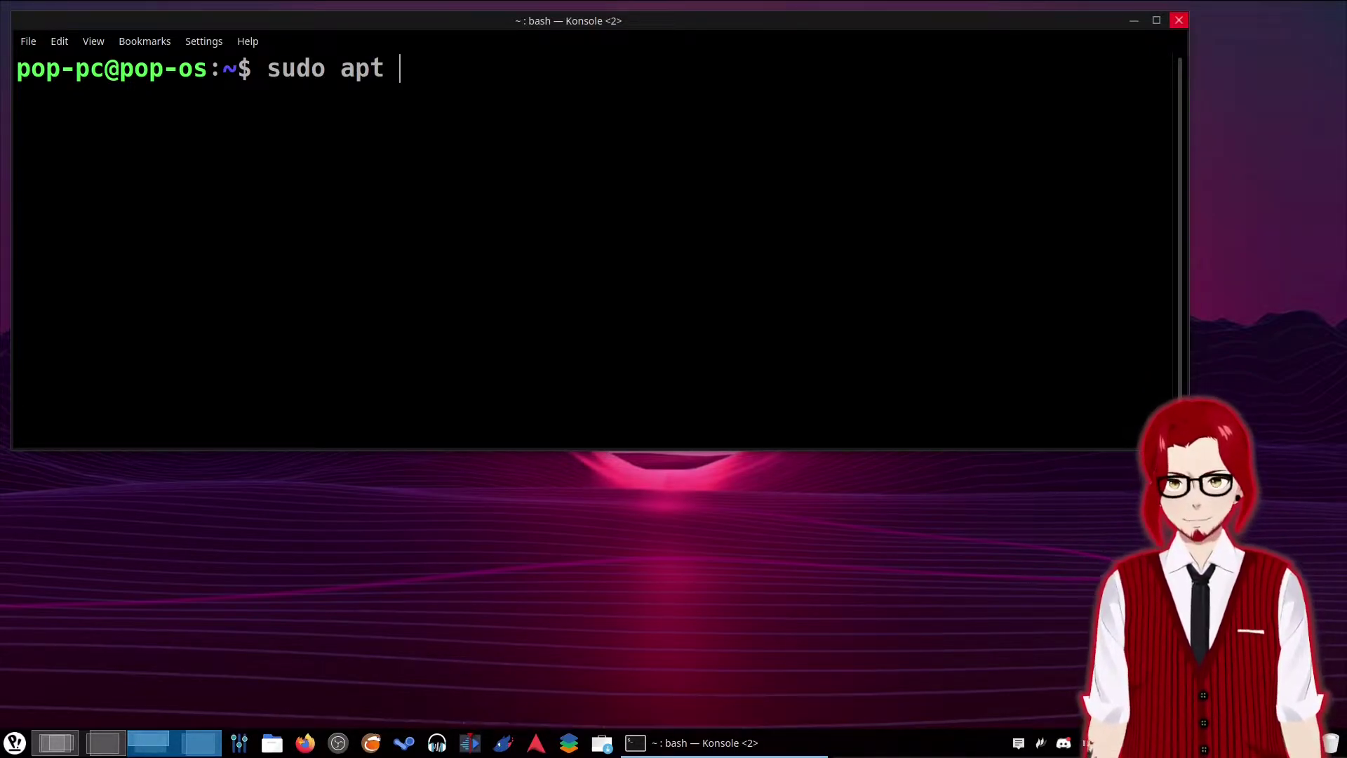
text(install )
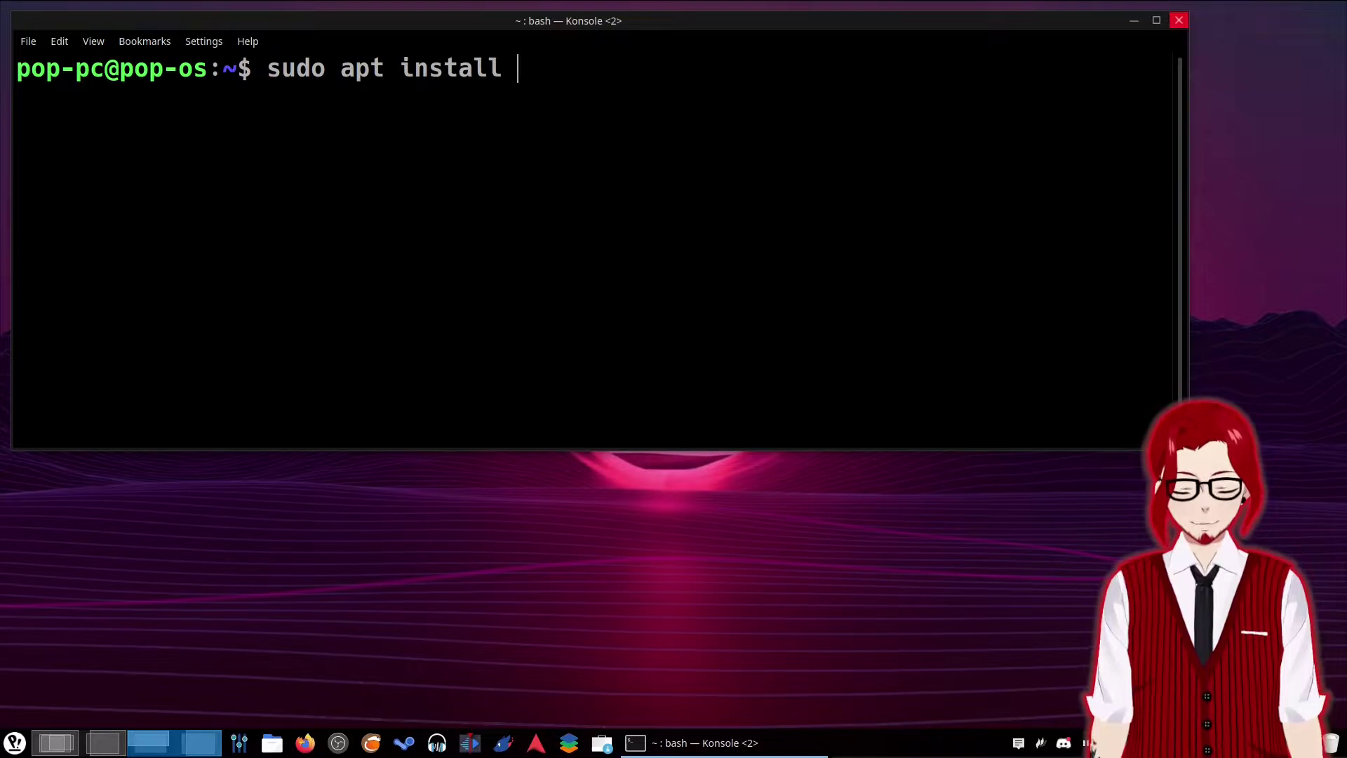
text(kde-pla)
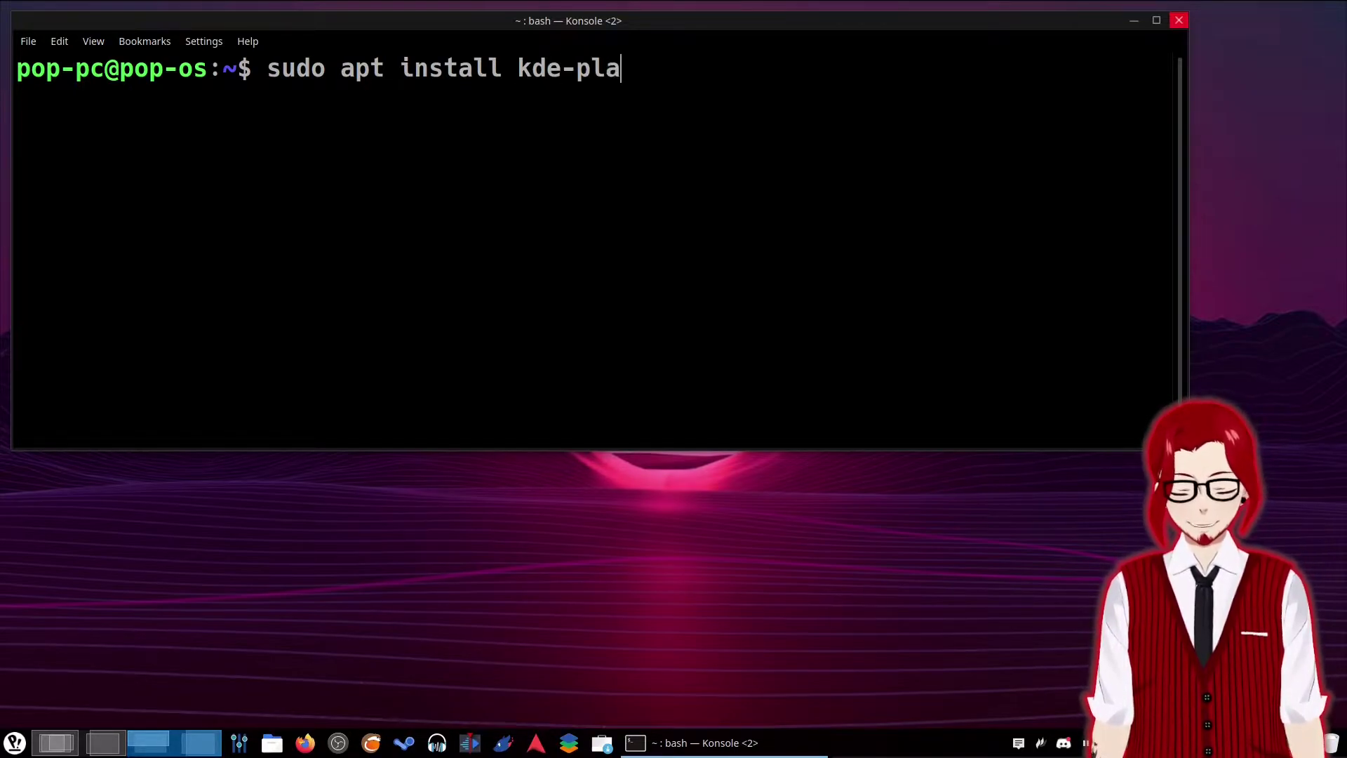
text(sma)
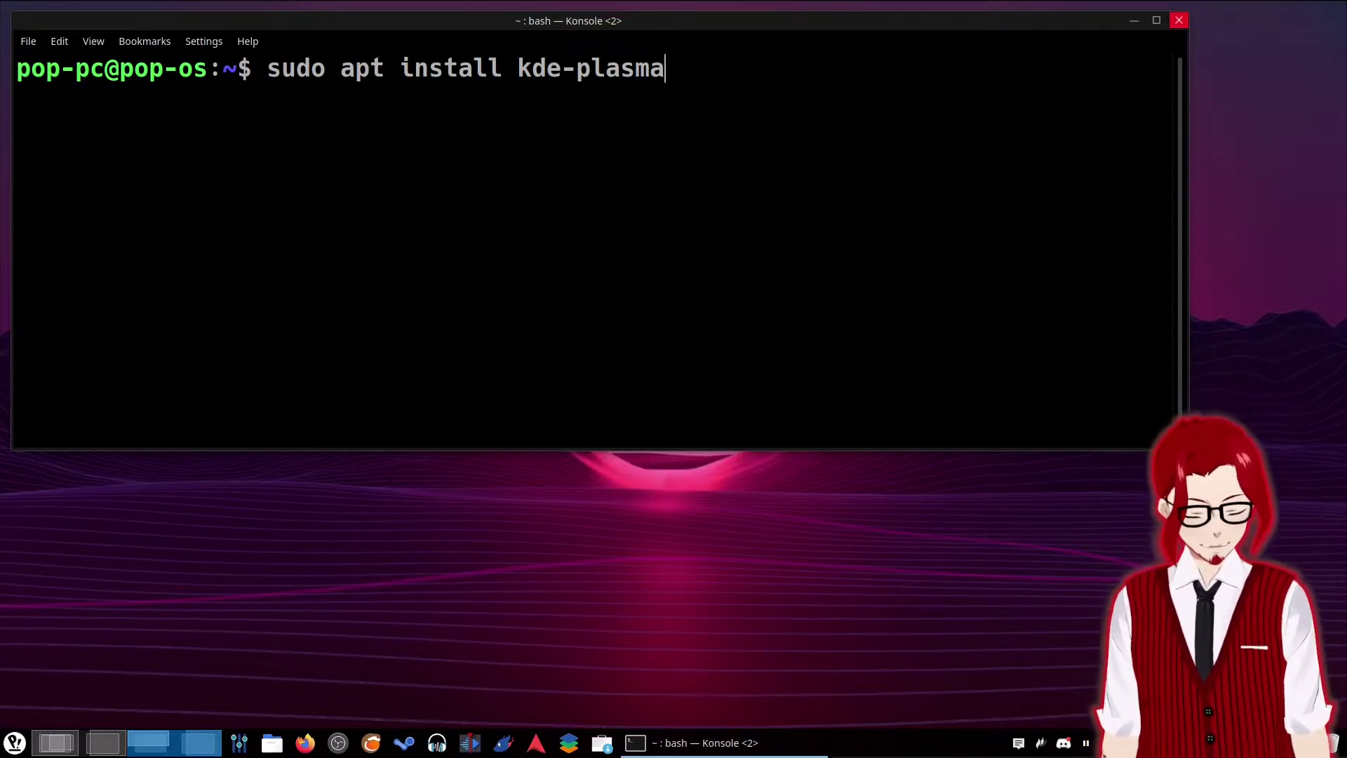
key(BackSpace)
key(BackSpace)
key(BackSpace)
key(BackSpace)
key(BackSpace)
key(BackSpace)
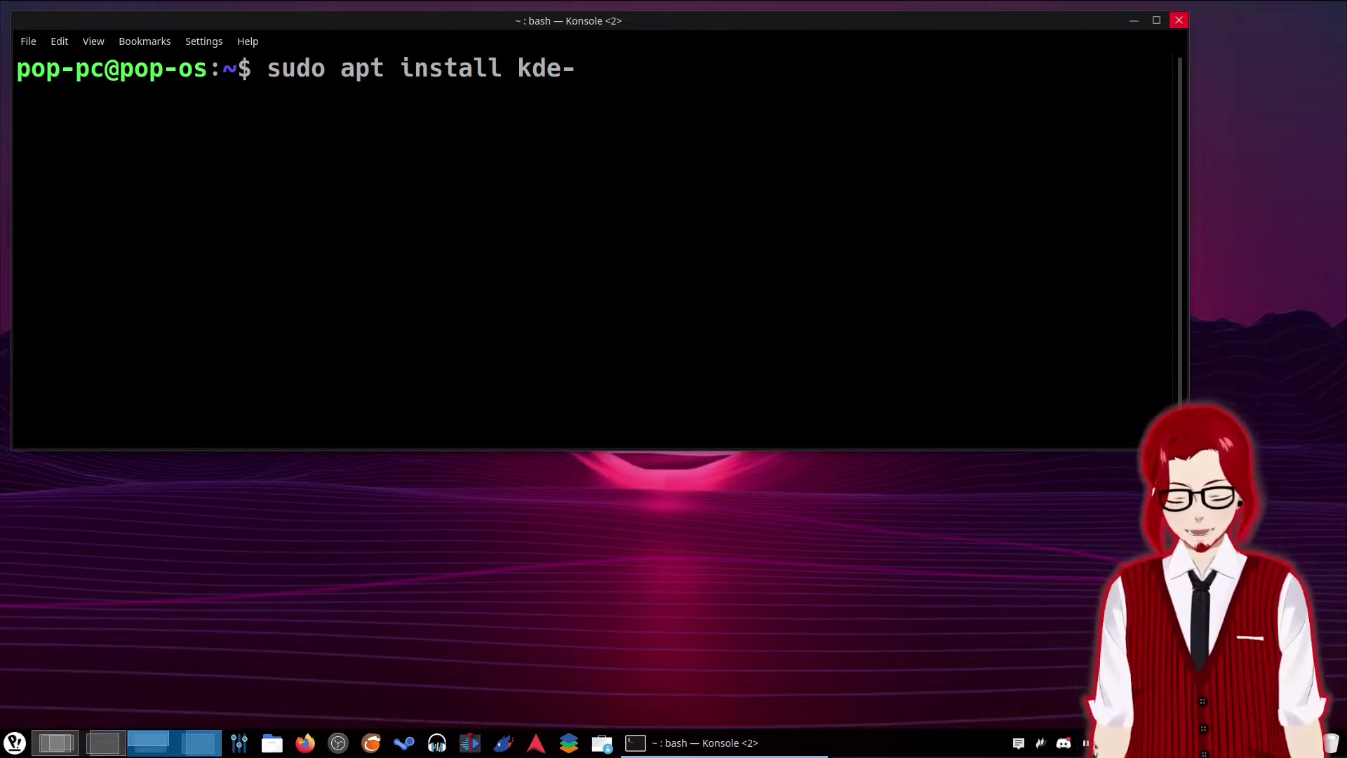
text(standard)
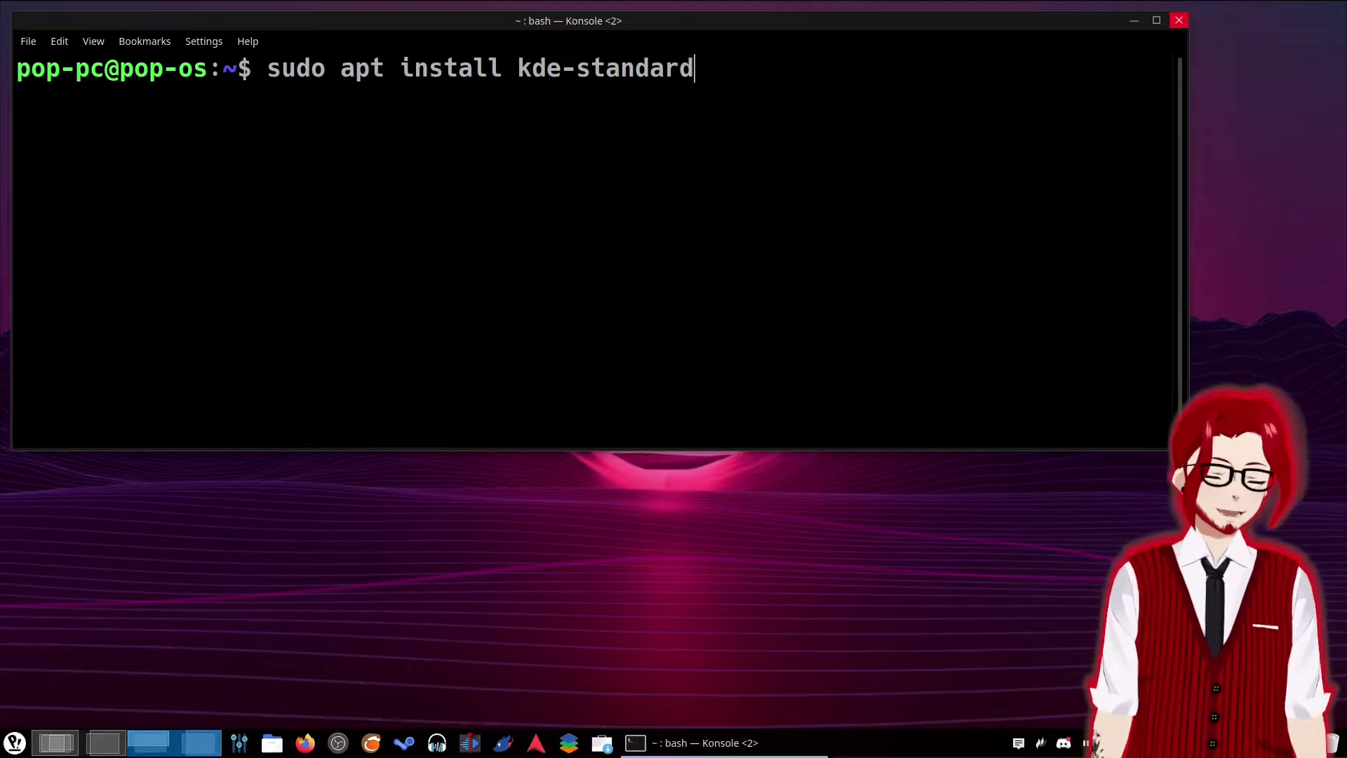
key(BackSpace)
key(BackSpace)
key(BackSpace)
key(BackSpace)
key(BackSpace)
key(BackSpace)
key(BackSpace)
key(BackSpace)
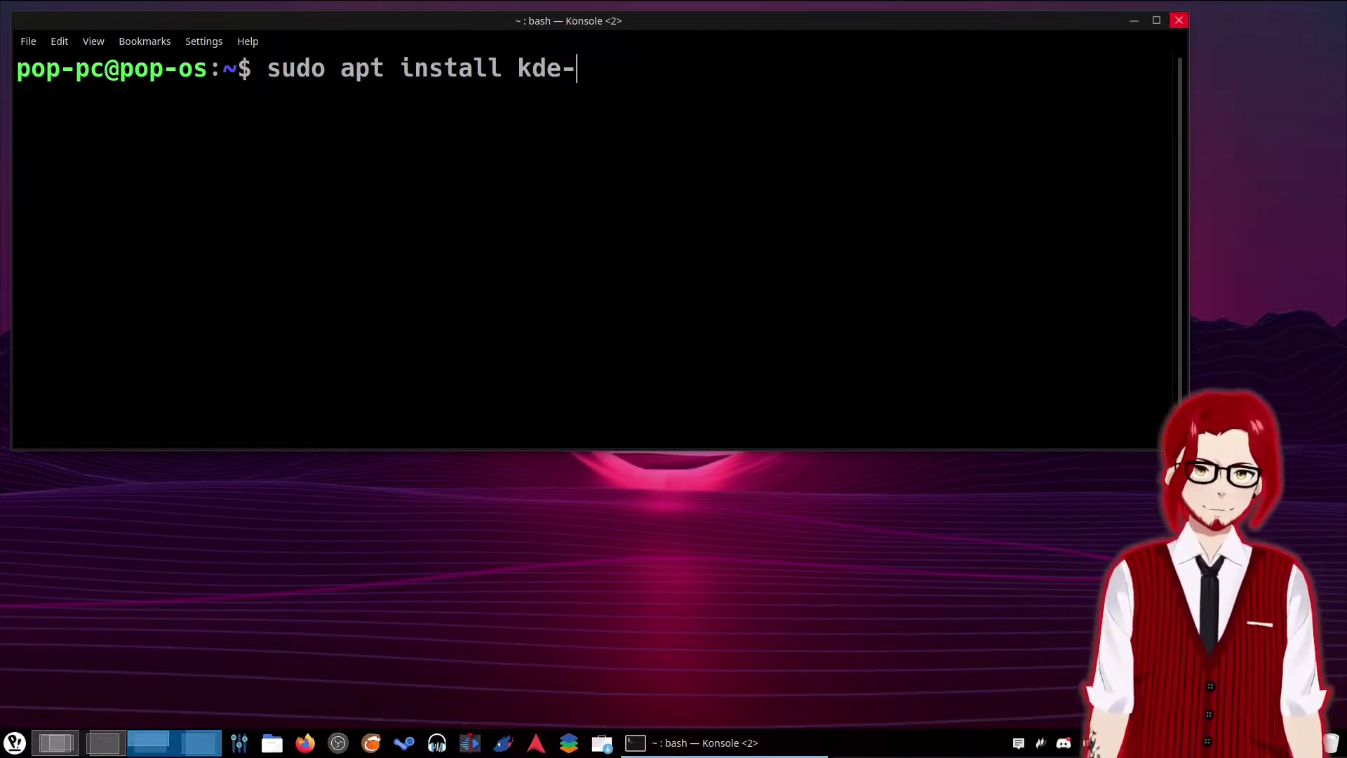
text(full)
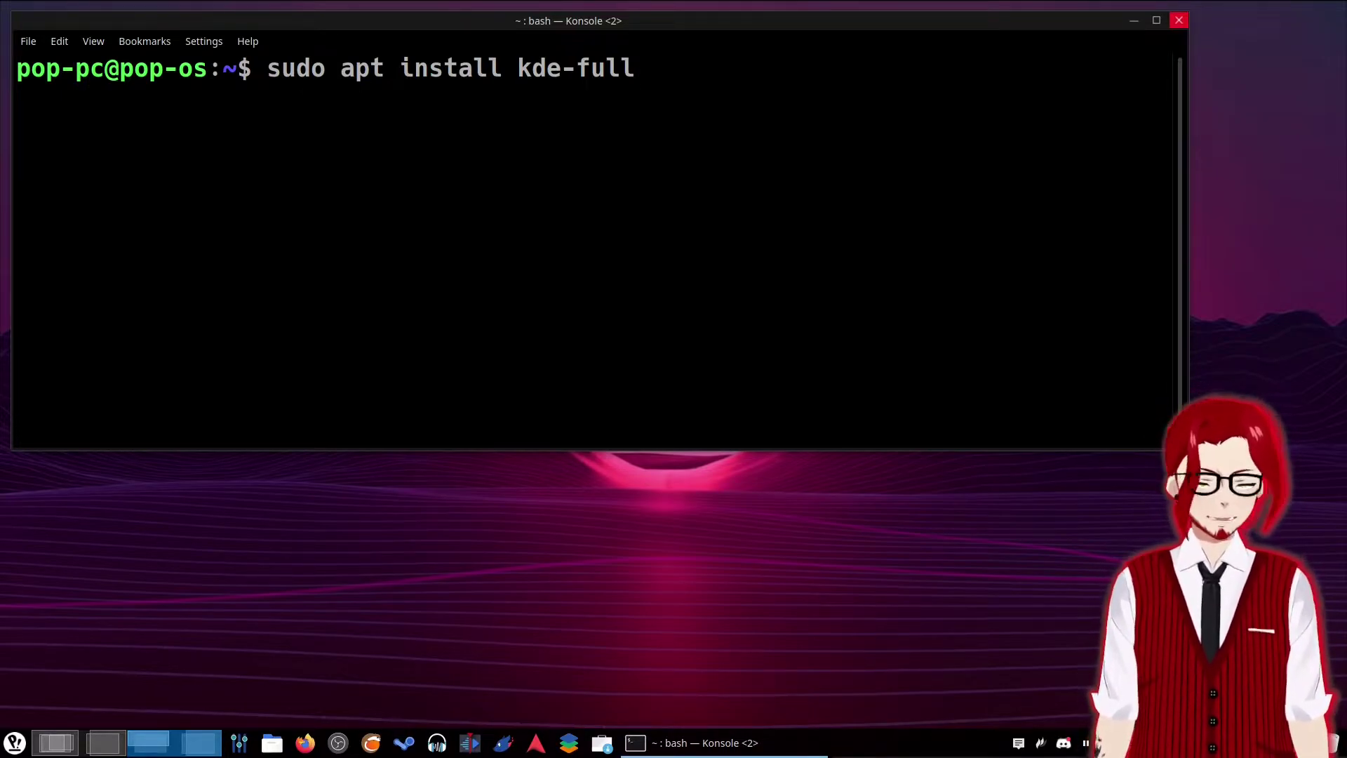
key(BackSpace)
key(BackSpace)
key(BackSpace)
key(BackSpace)
text(standard)
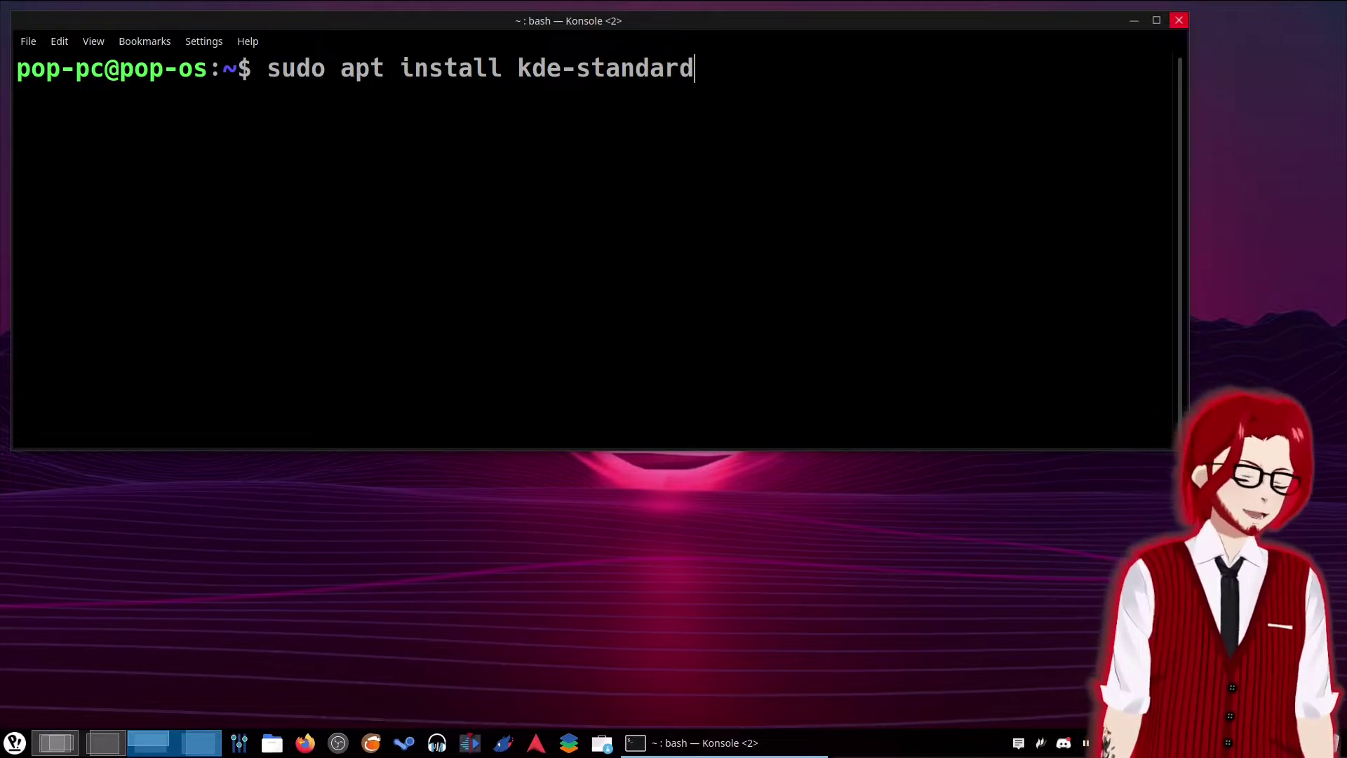
Run the kde-standard install, enter the sudo password, and answer 'n' to abort it.
key(Return)
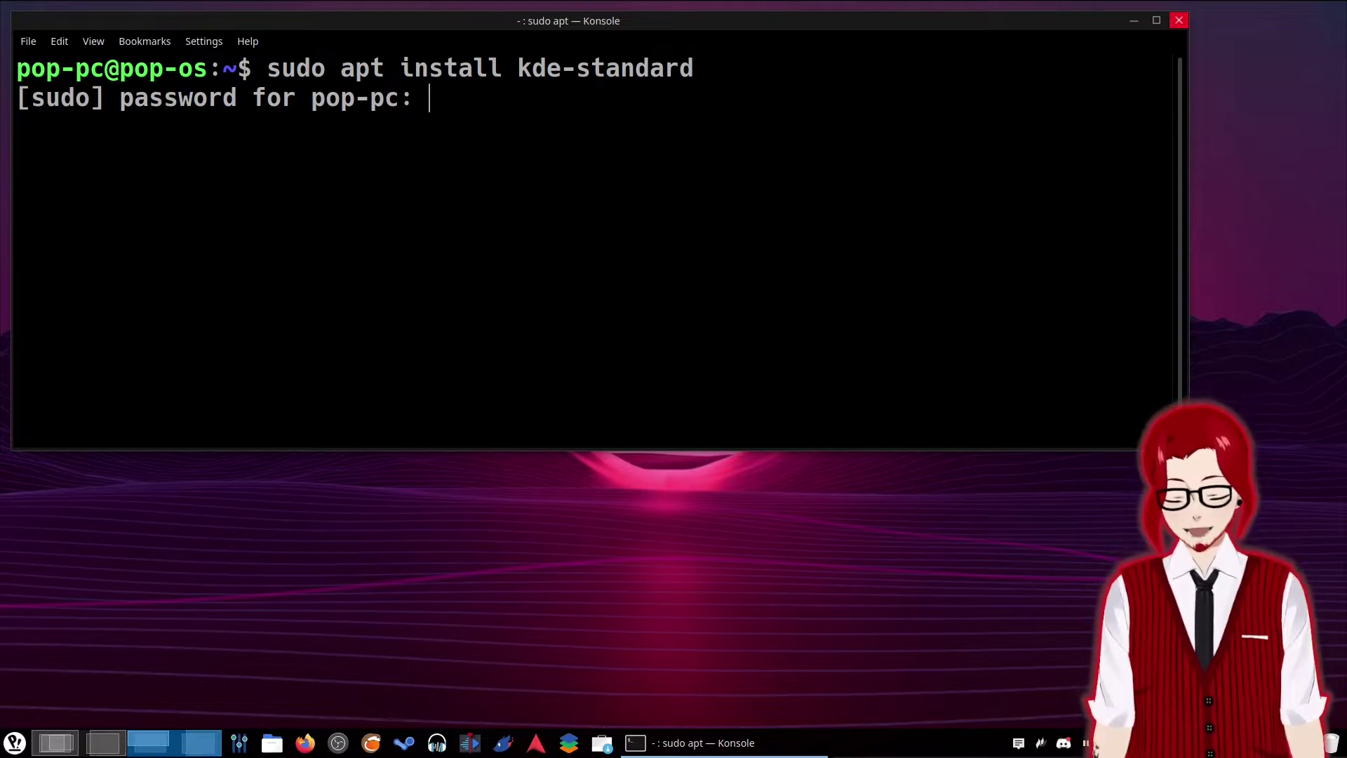
key(Return)
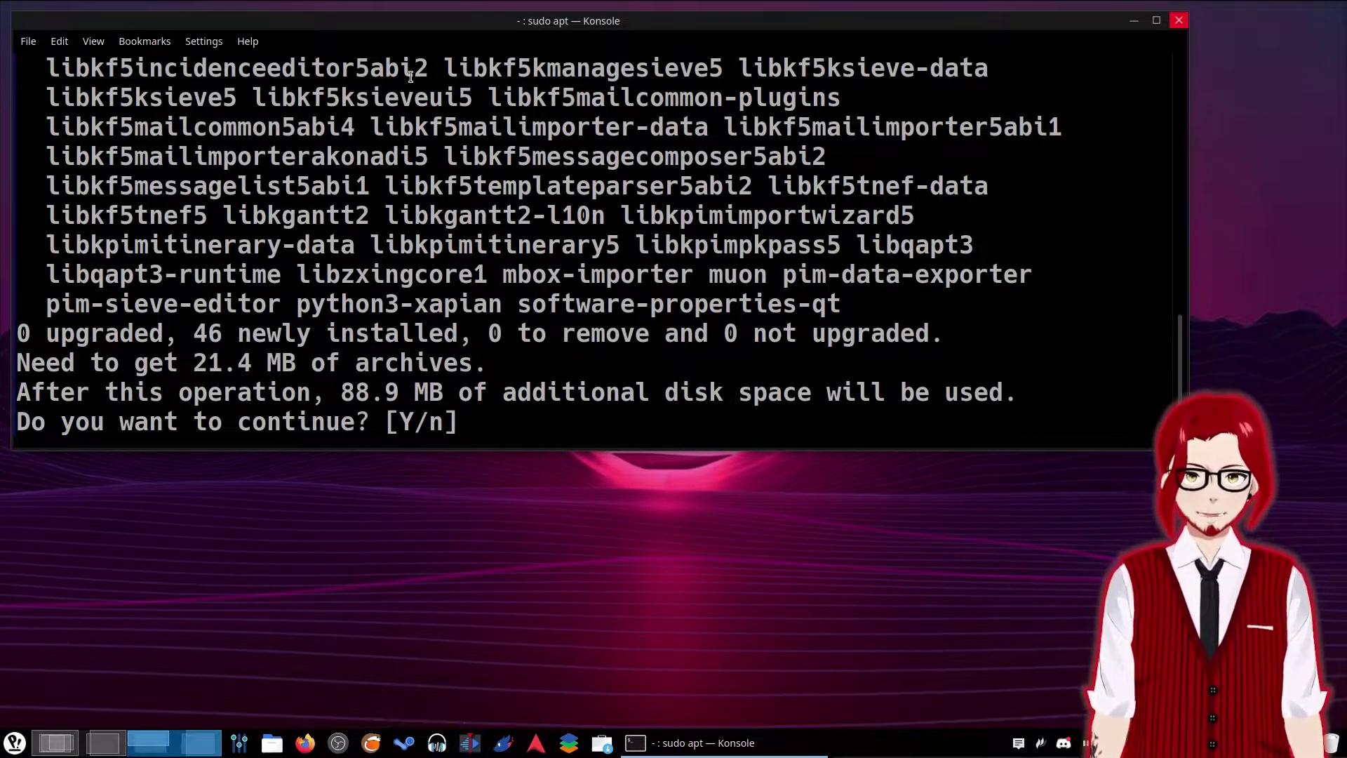
text(n)
key(Return)
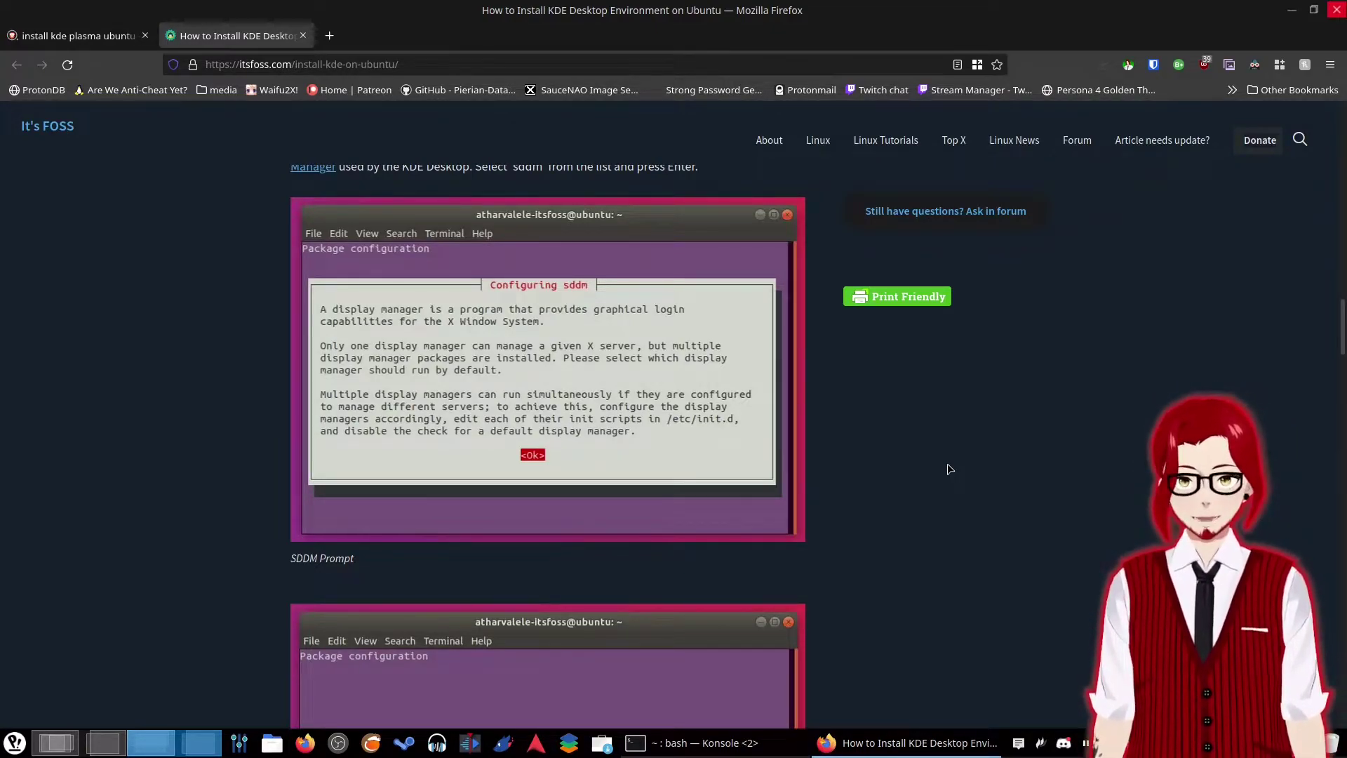
Scroll the It's FOSS article down to the SDDM prompt screenshots.
scroll(566, 347, down, 2)
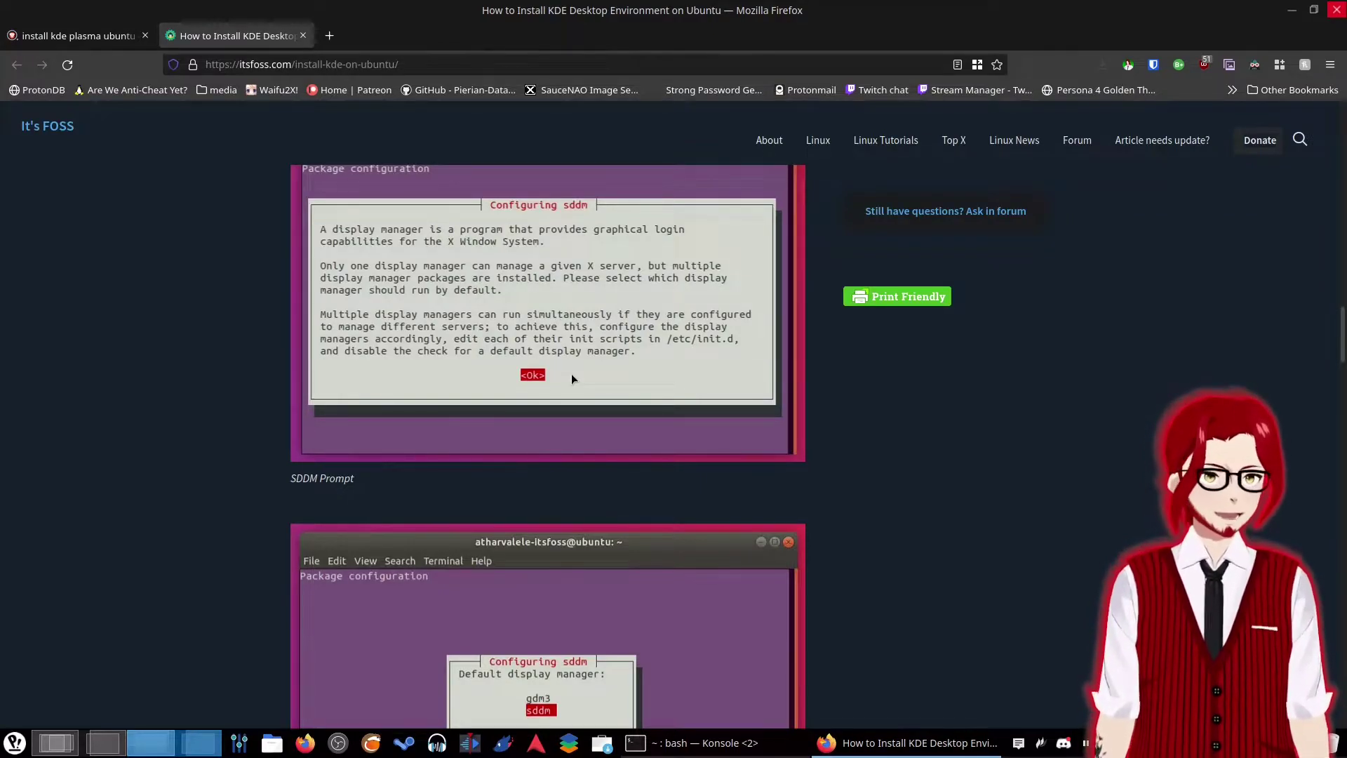
scroll(647, 348, down, 3)
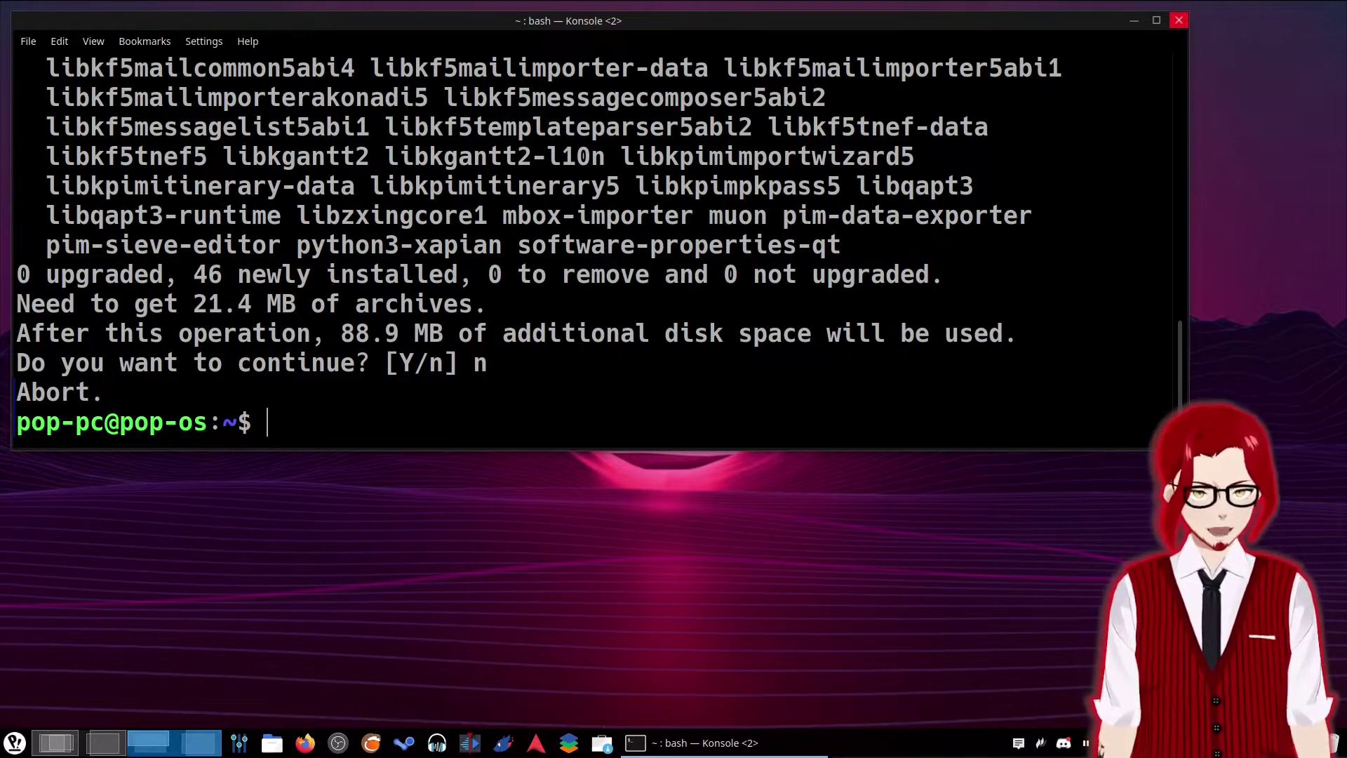
Close the Konsole window and launch System Settings from the taskbar.
click(1178, 20)
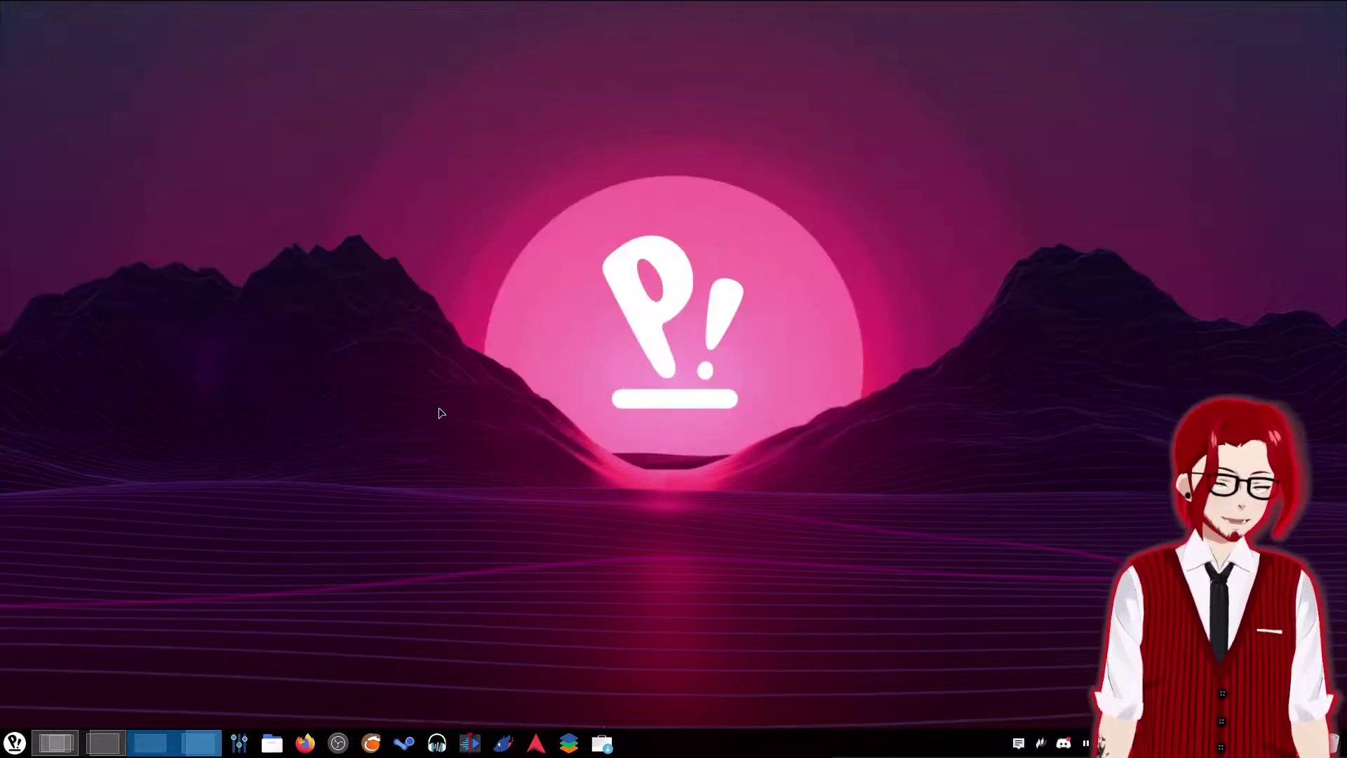
click(241, 742)
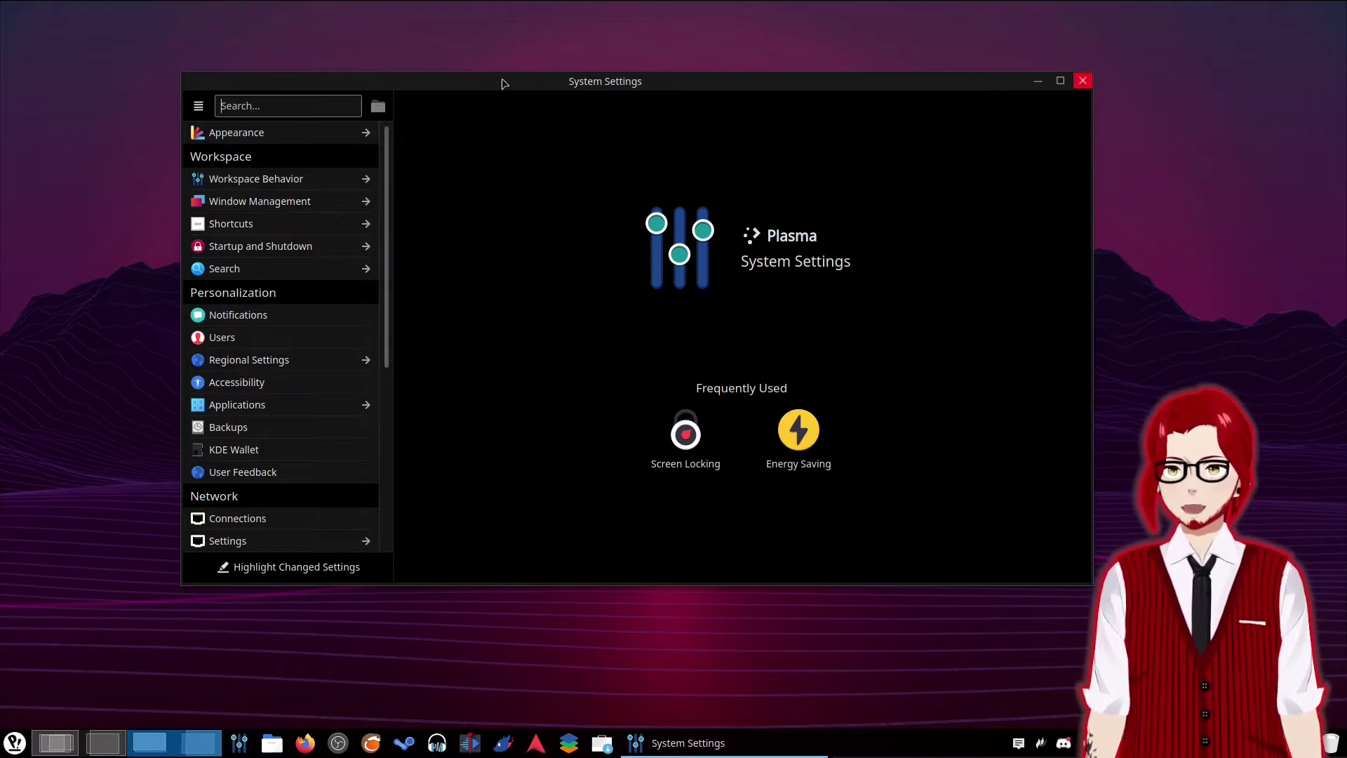
Relaunch System Settings by searching 'system settings' in the launcher, then nudge it down-right.
drag(505, 77, 498, 58)
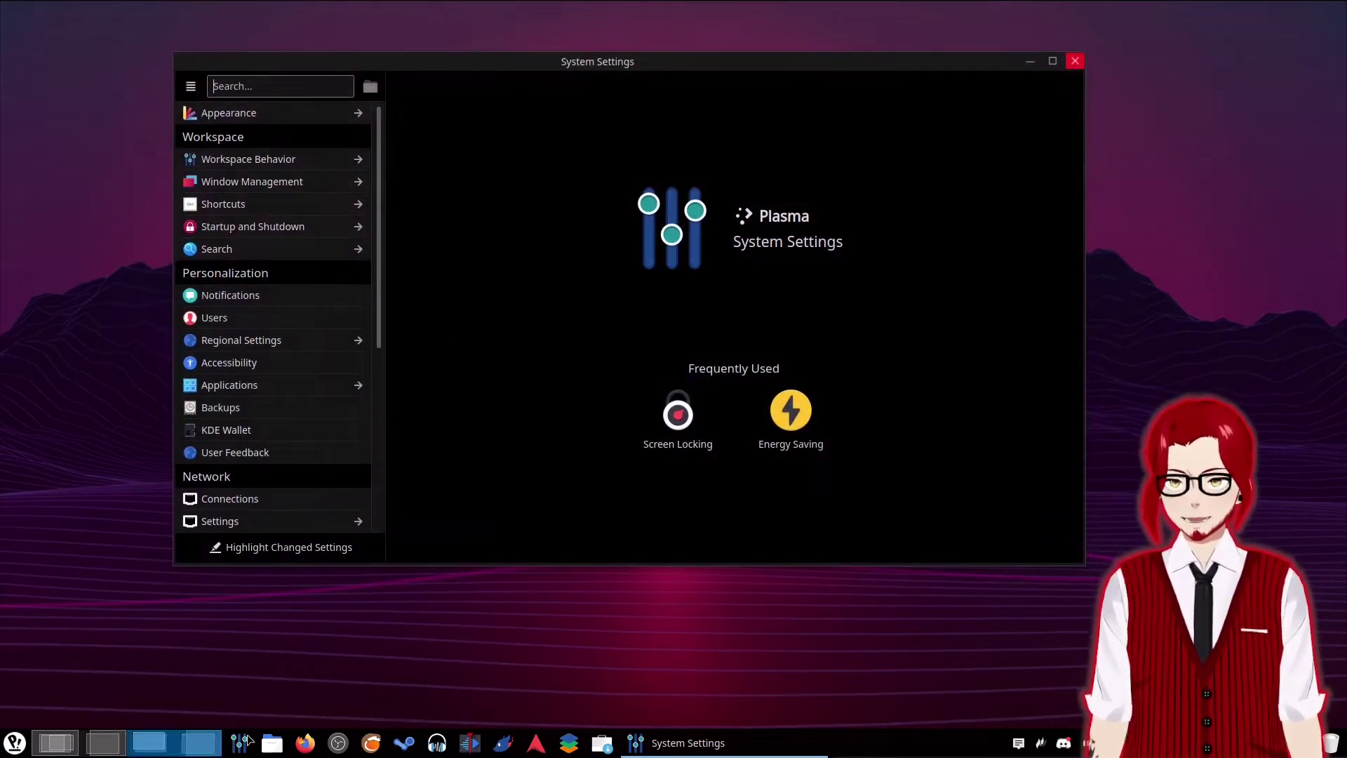
click(17, 747)
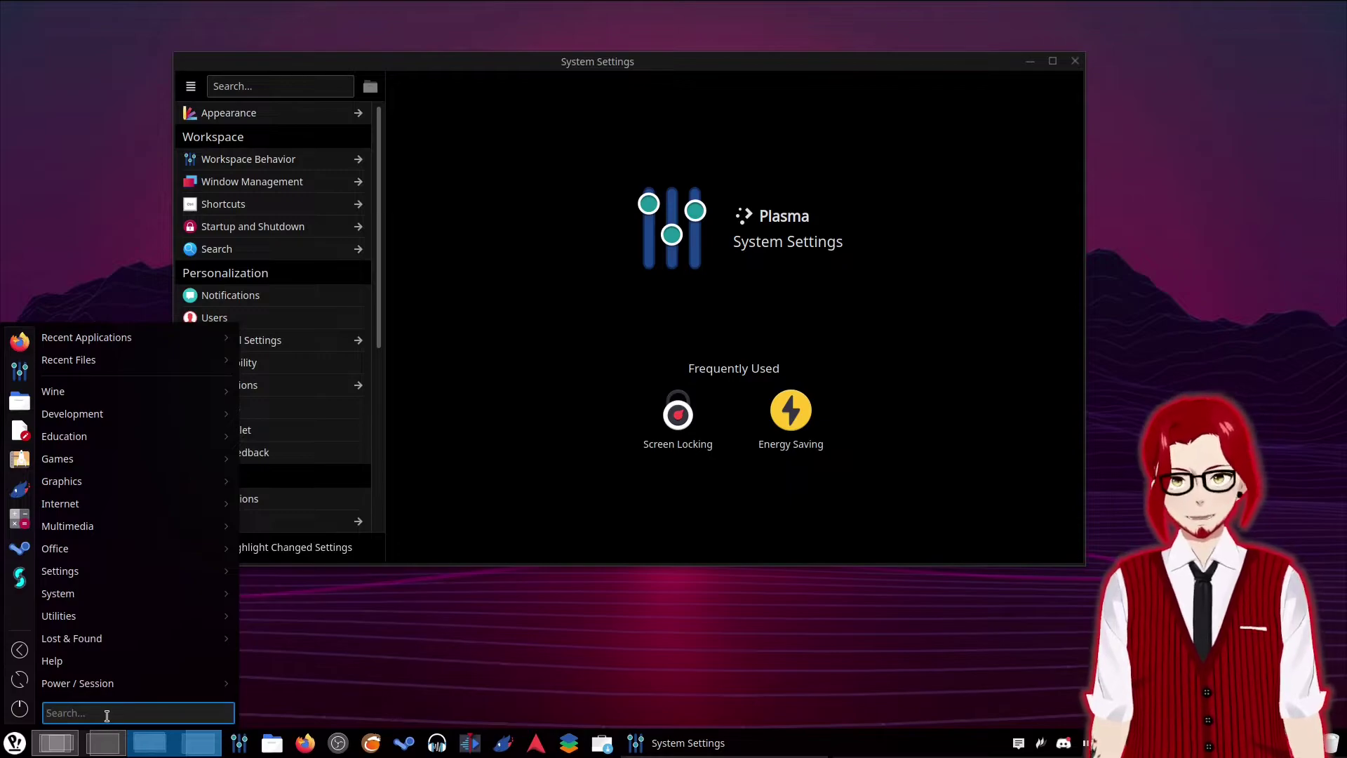
text(system settings)
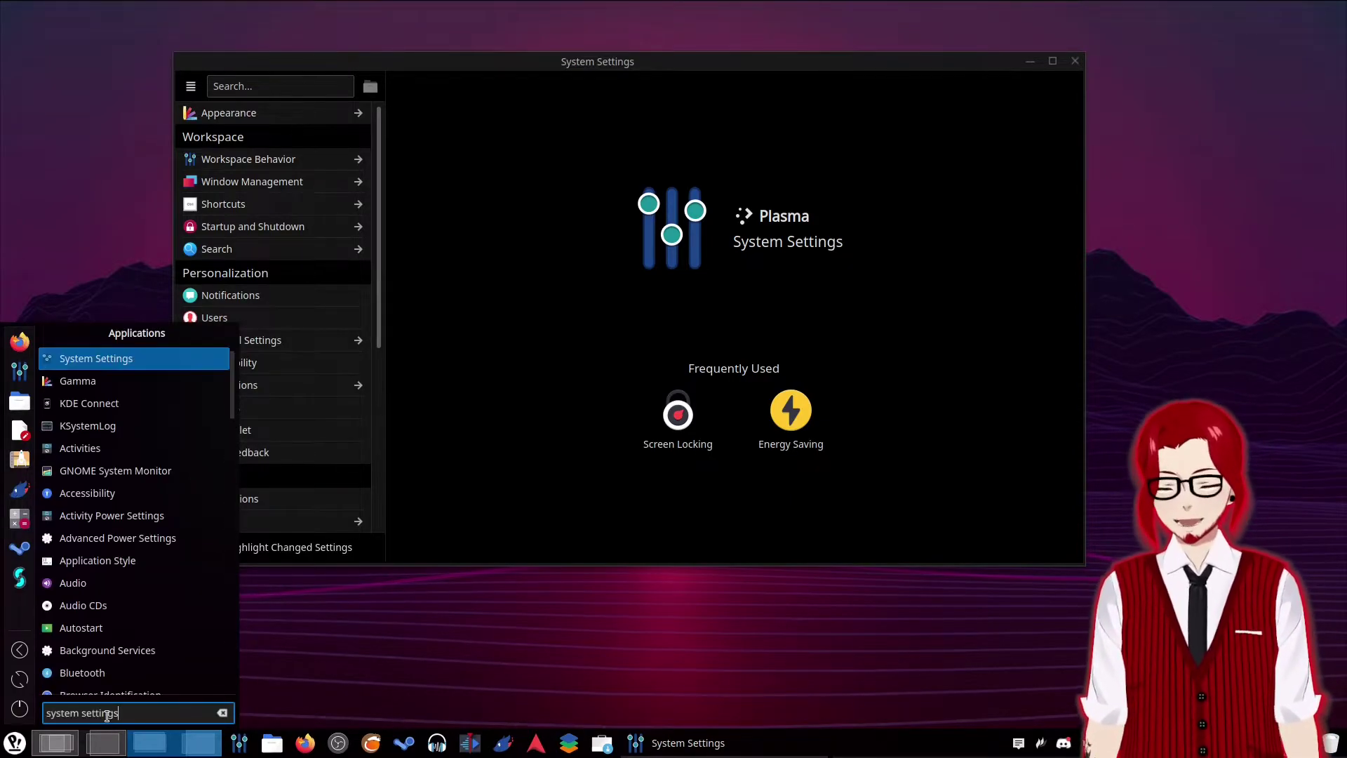
key(Return)
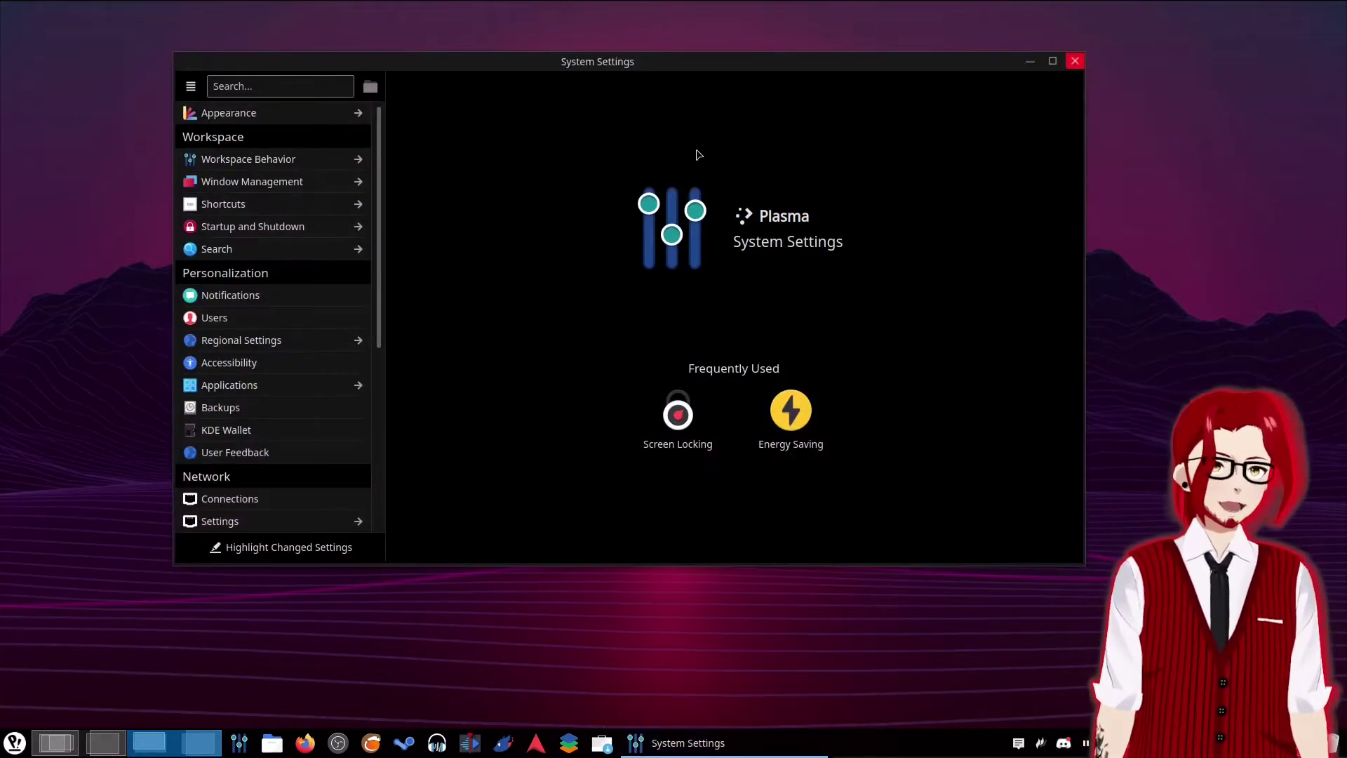
drag(661, 60, 670, 86)
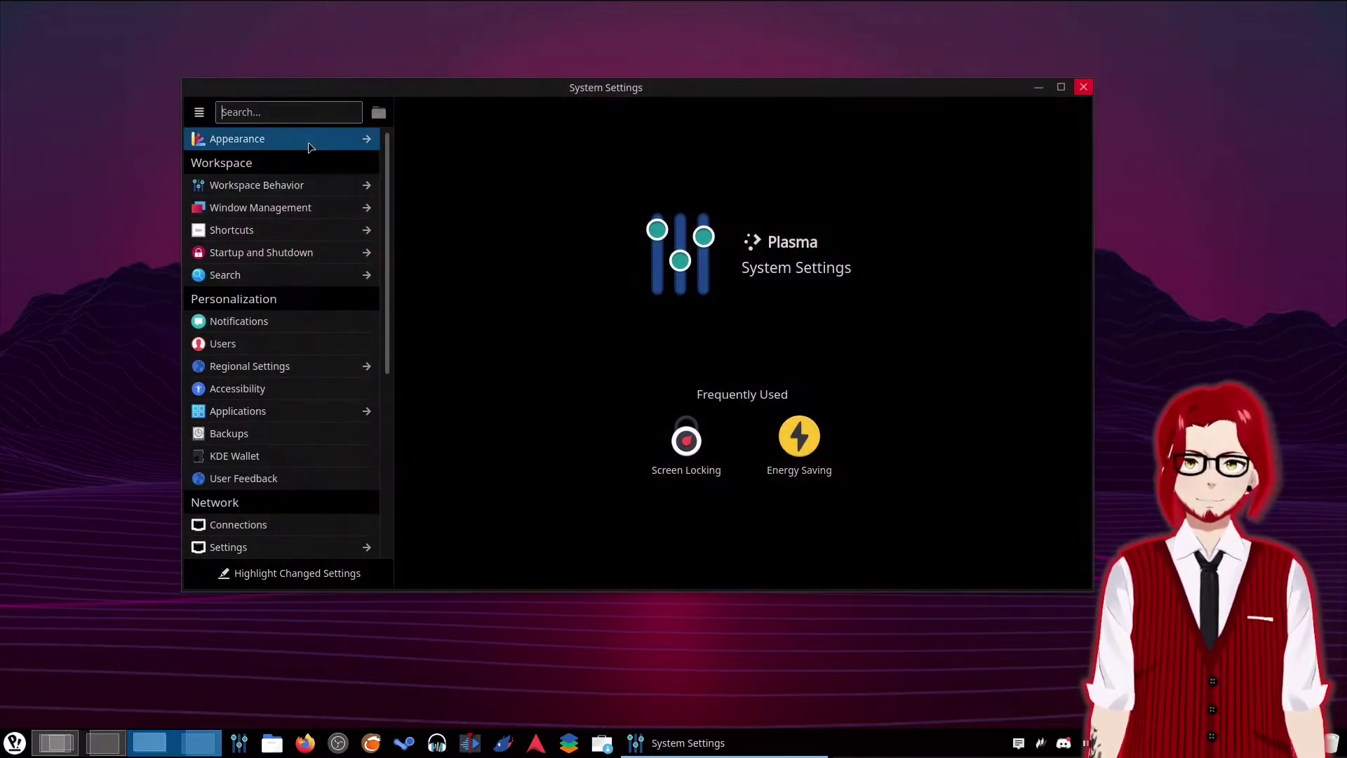
Open Appearance's Global Theme page and preview the PlasmaXDark and We10XOS thumbnails.
click(301, 138)
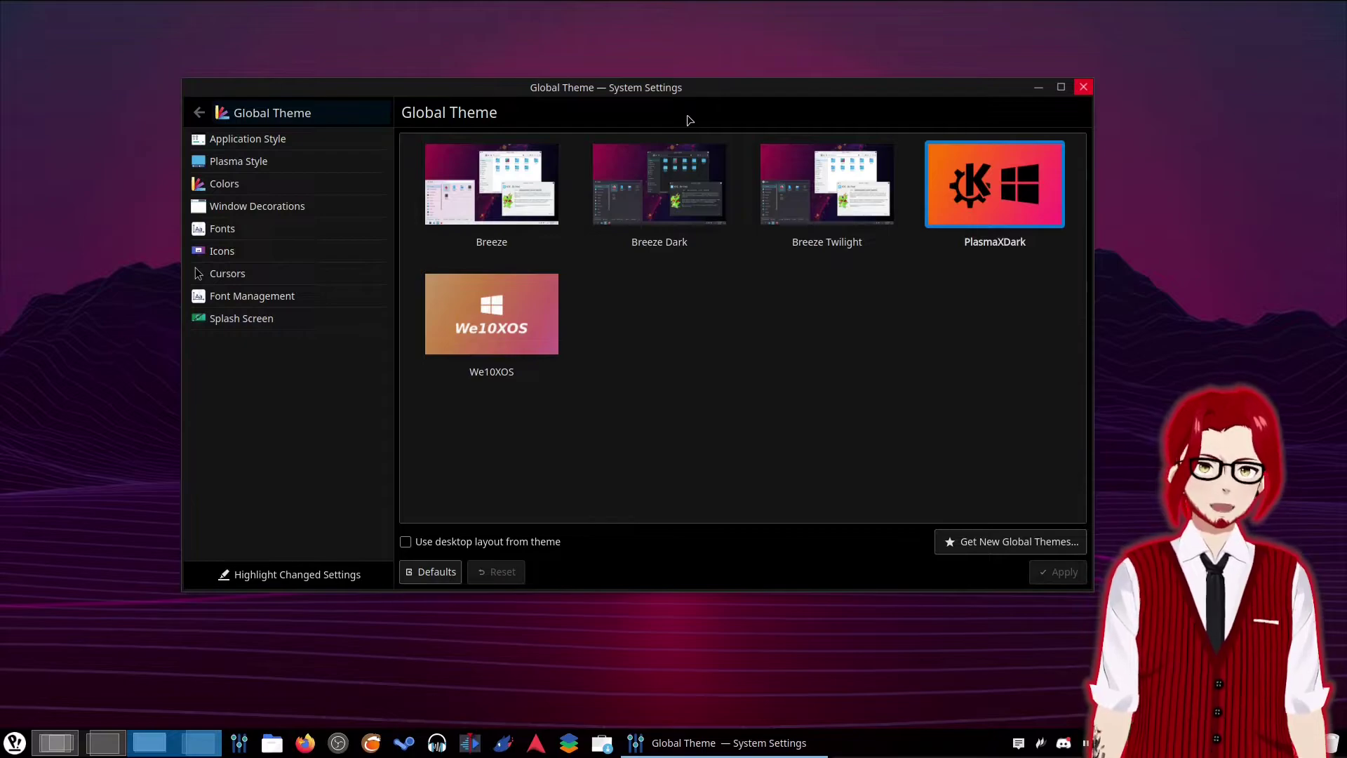
mouse_move(980, 264)
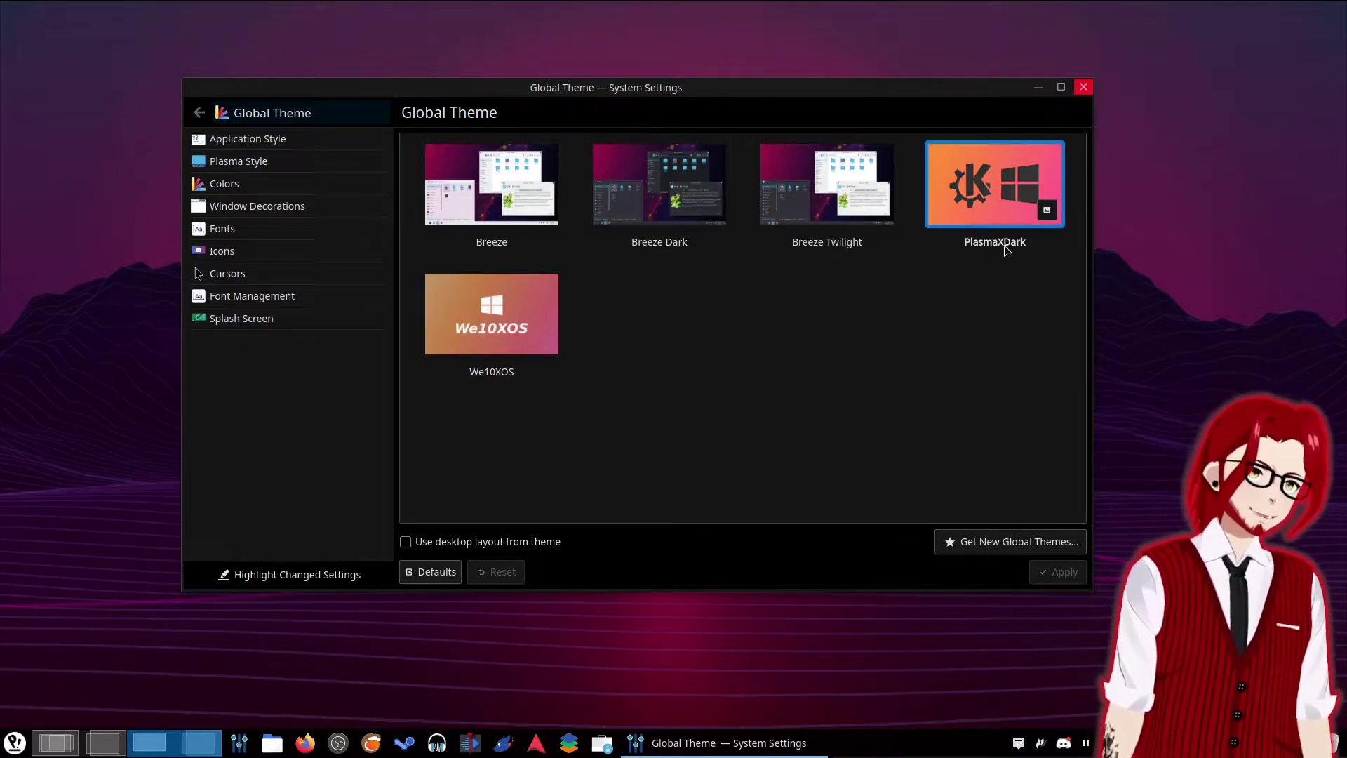
mouse_move(521, 370)
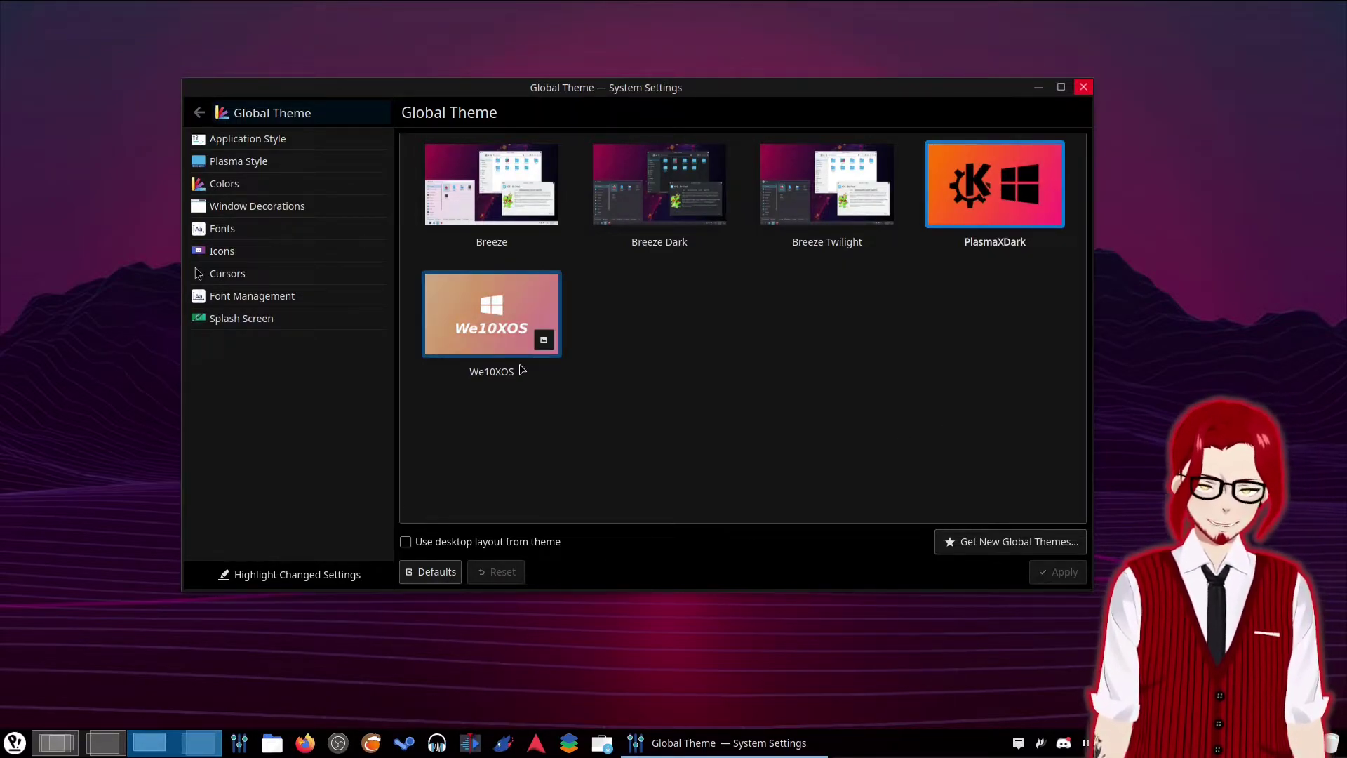
mouse_move(994, 193)
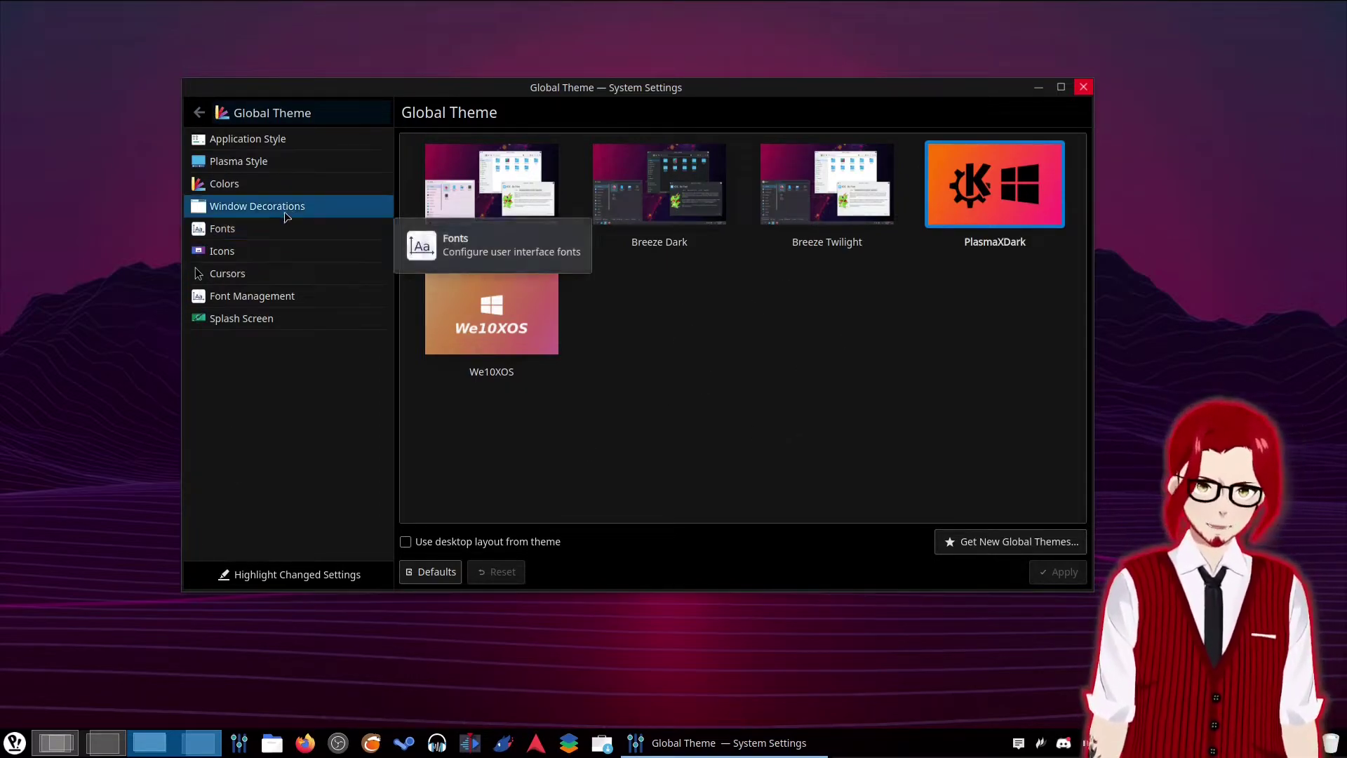
Apply the PlasmaXDark colour scheme on the Colors page.
click(286, 163)
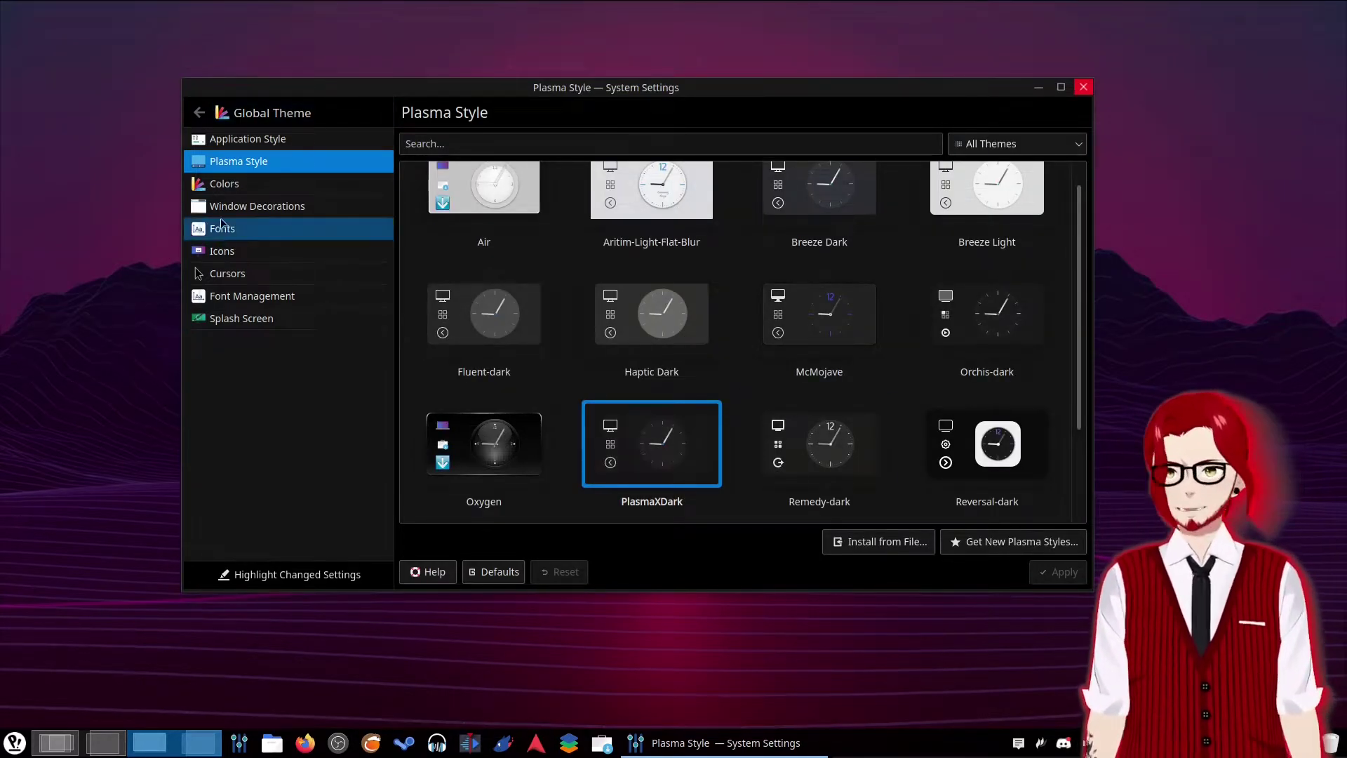
click(294, 184)
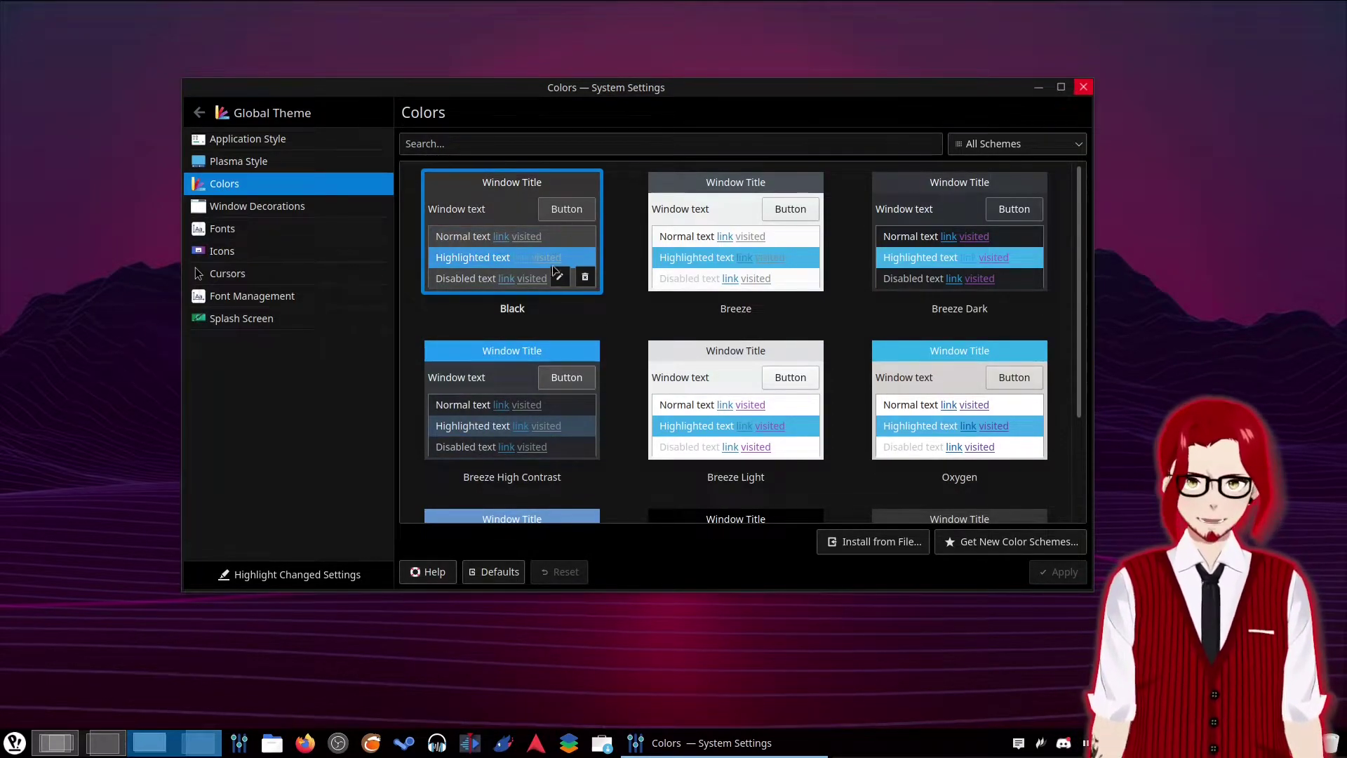
scroll(611, 322, down, 2)
scroll(614, 435, down, 1)
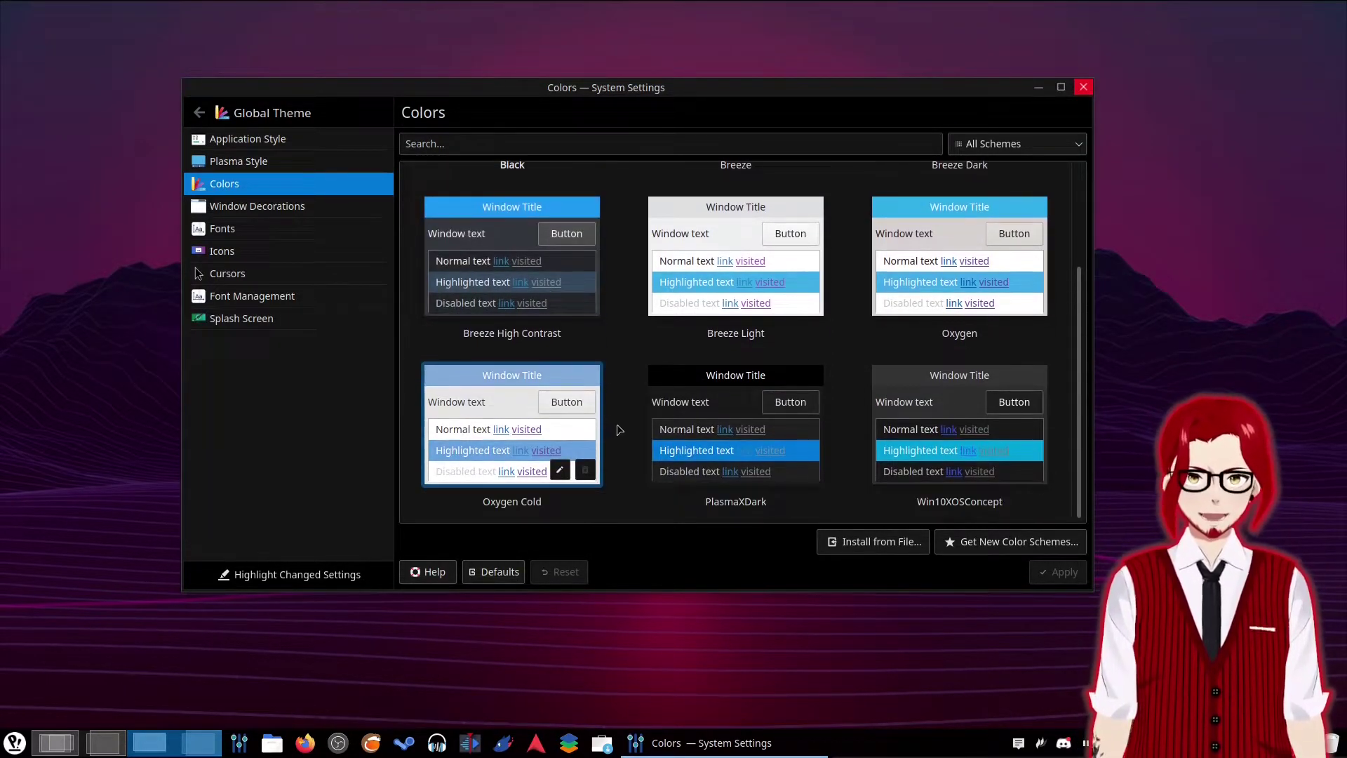
click(728, 405)
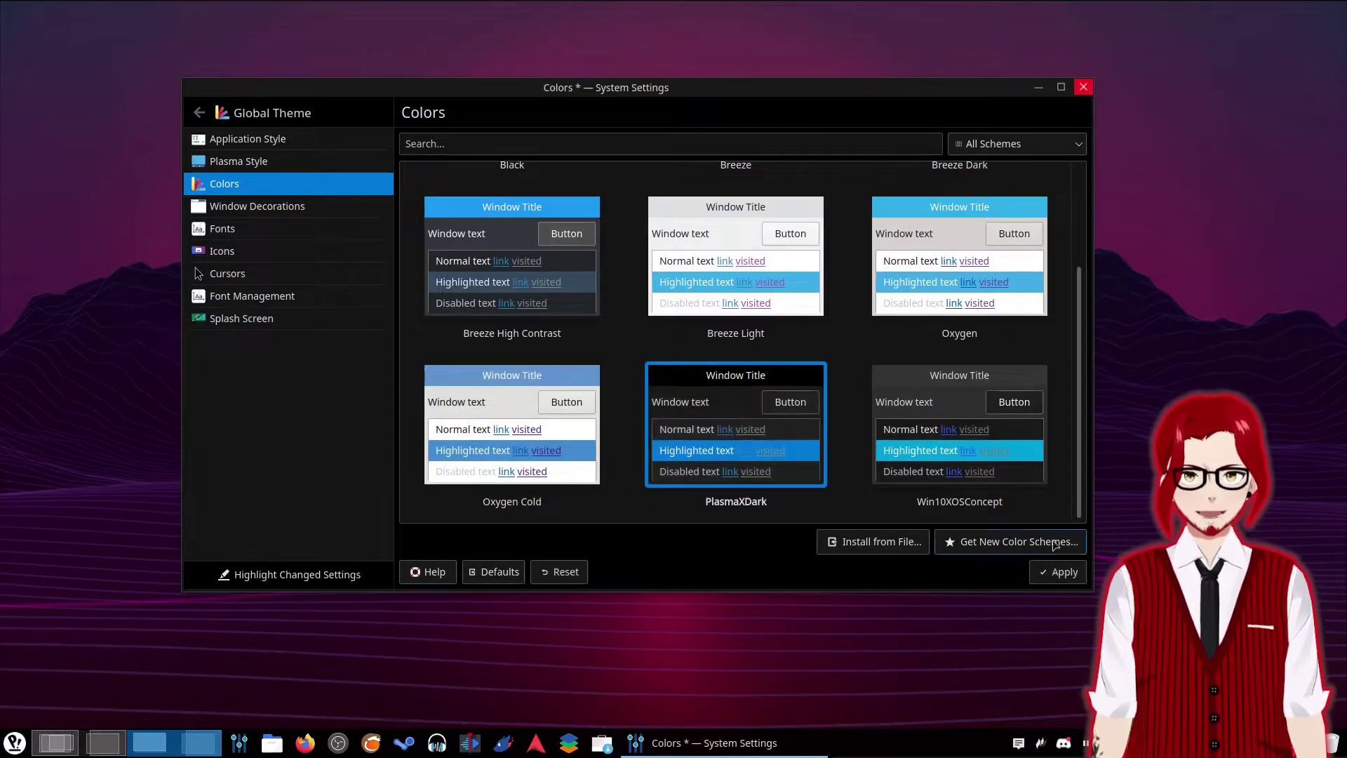
click(1058, 572)
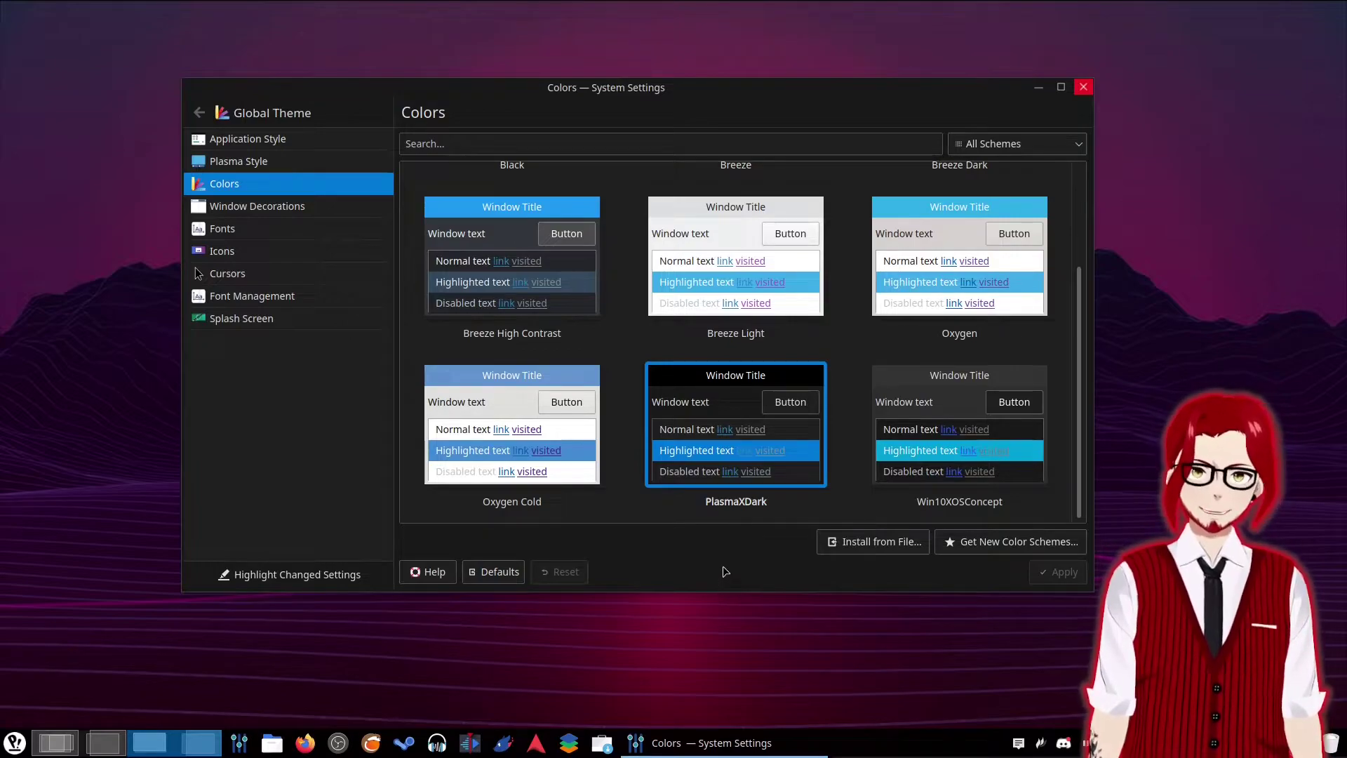
Apply the Black colour scheme instead and go to Window Decorations.
scroll(731, 489, up, 3)
click(466, 180)
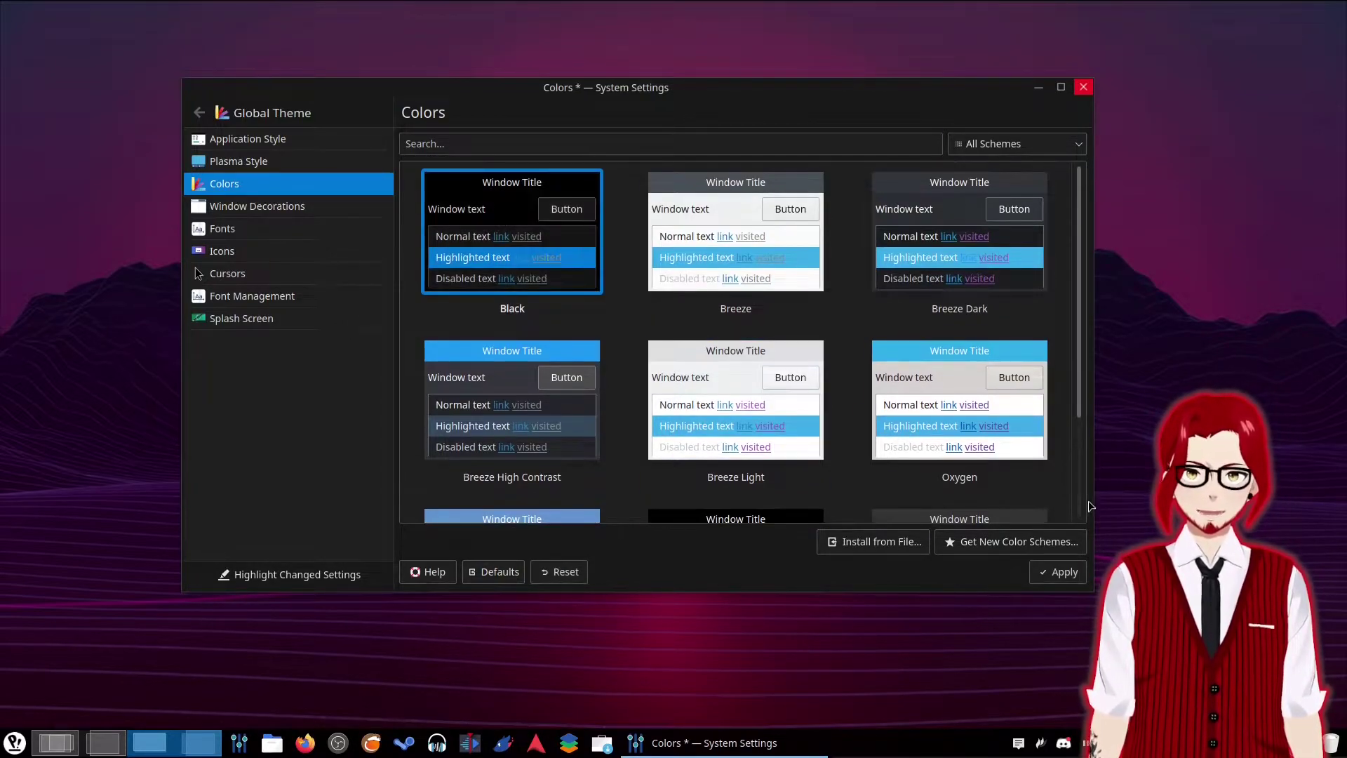
click(1058, 572)
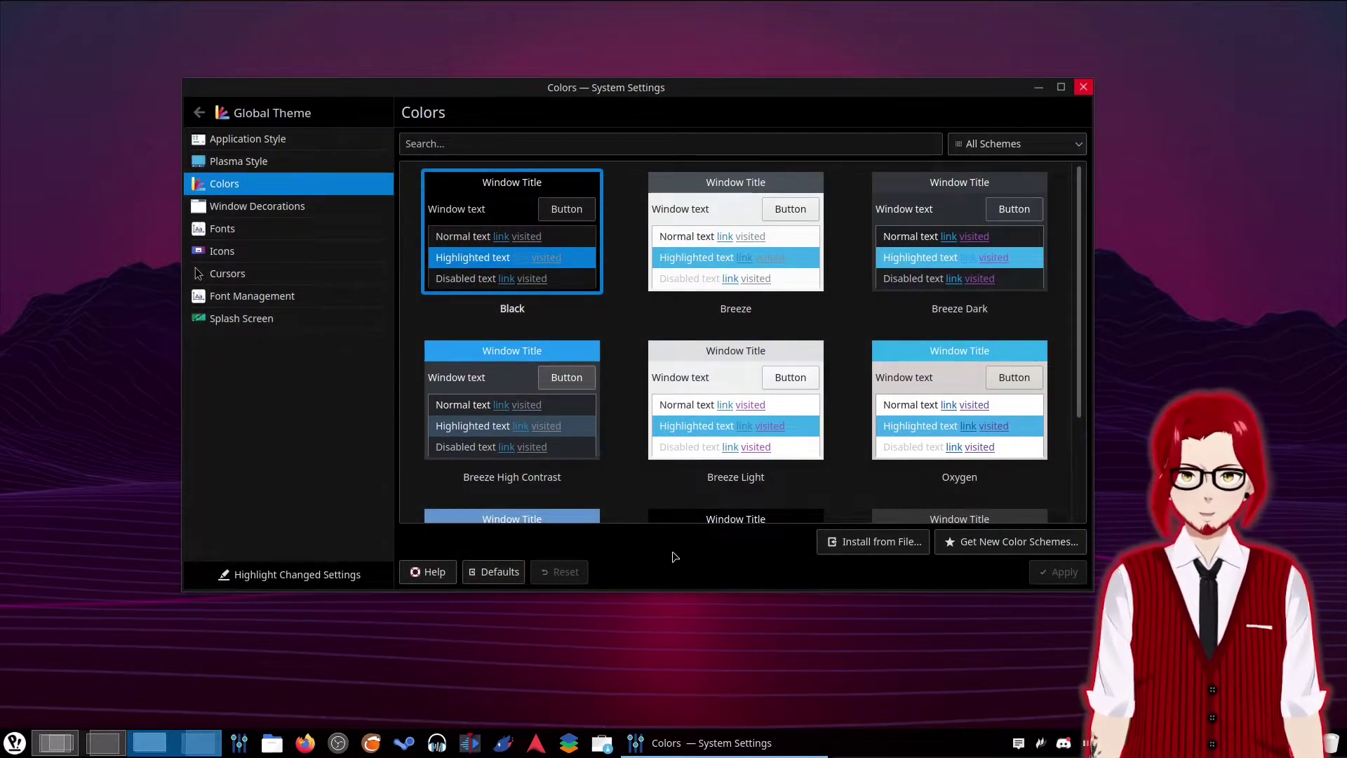
click(246, 206)
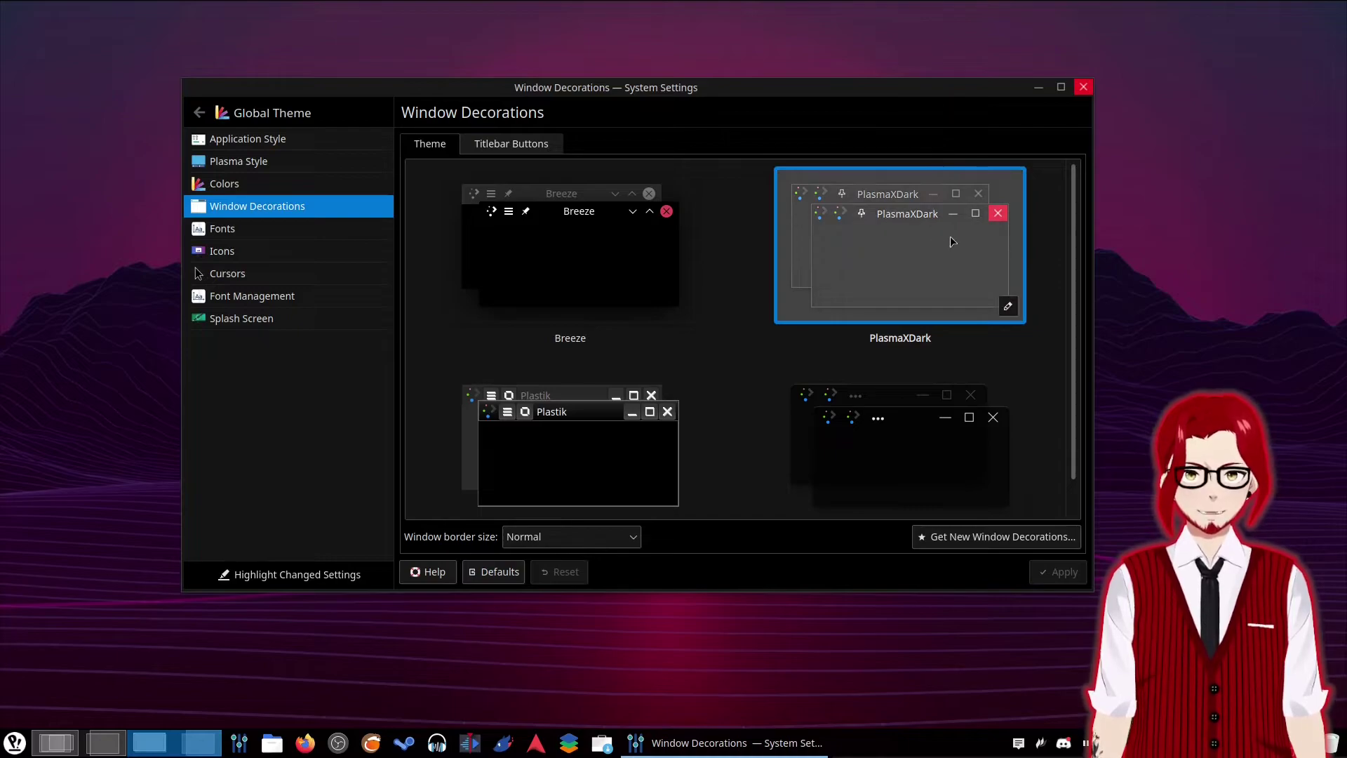
Open and cancel the PlasmaXDark decoration settings, then view the Titlebar Buttons layout.
click(1014, 309)
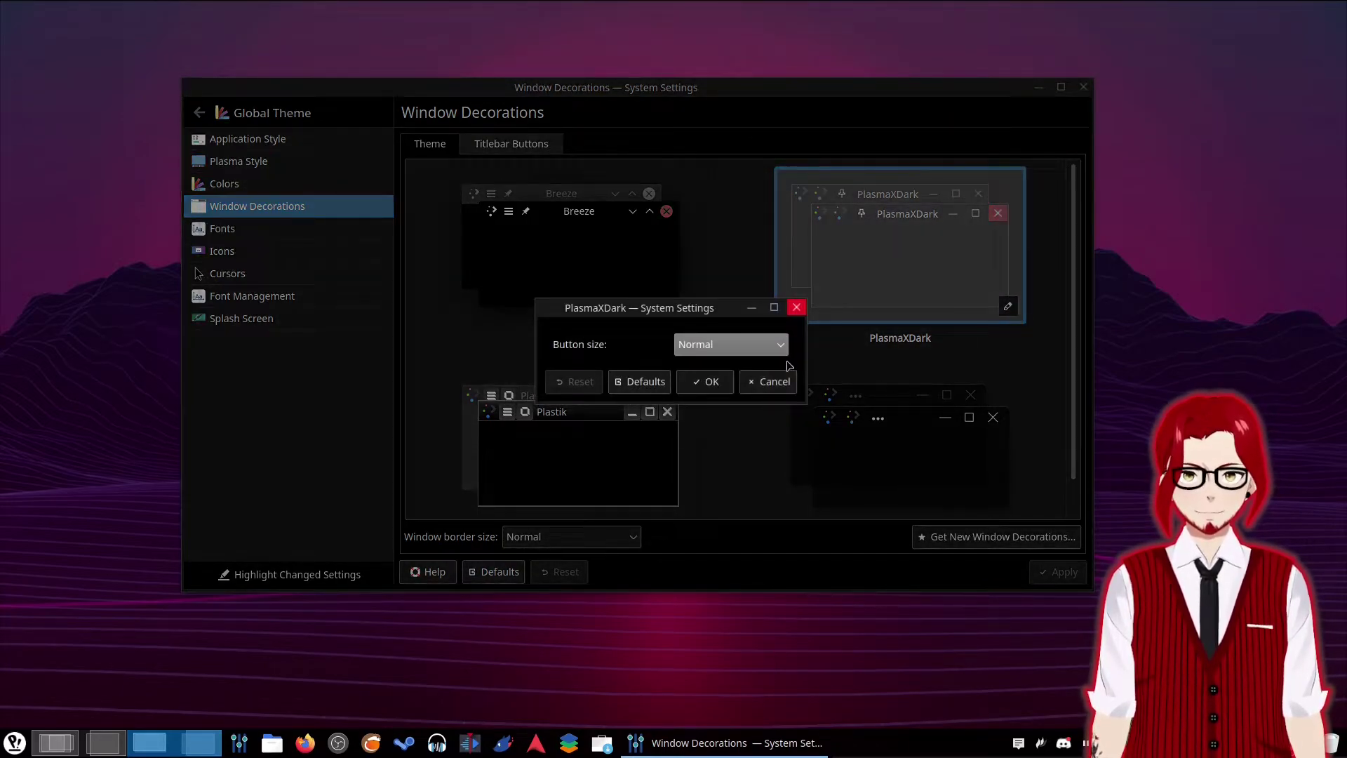
click(774, 382)
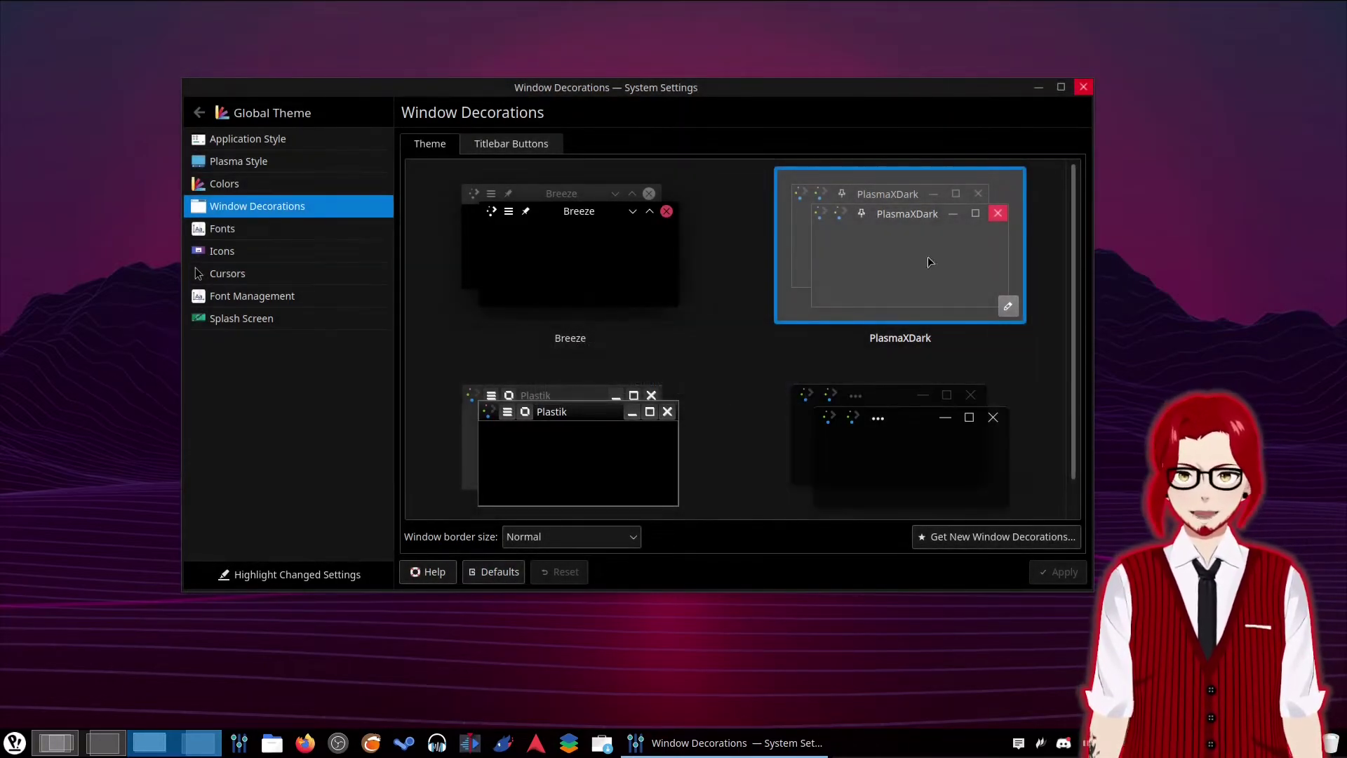
click(497, 151)
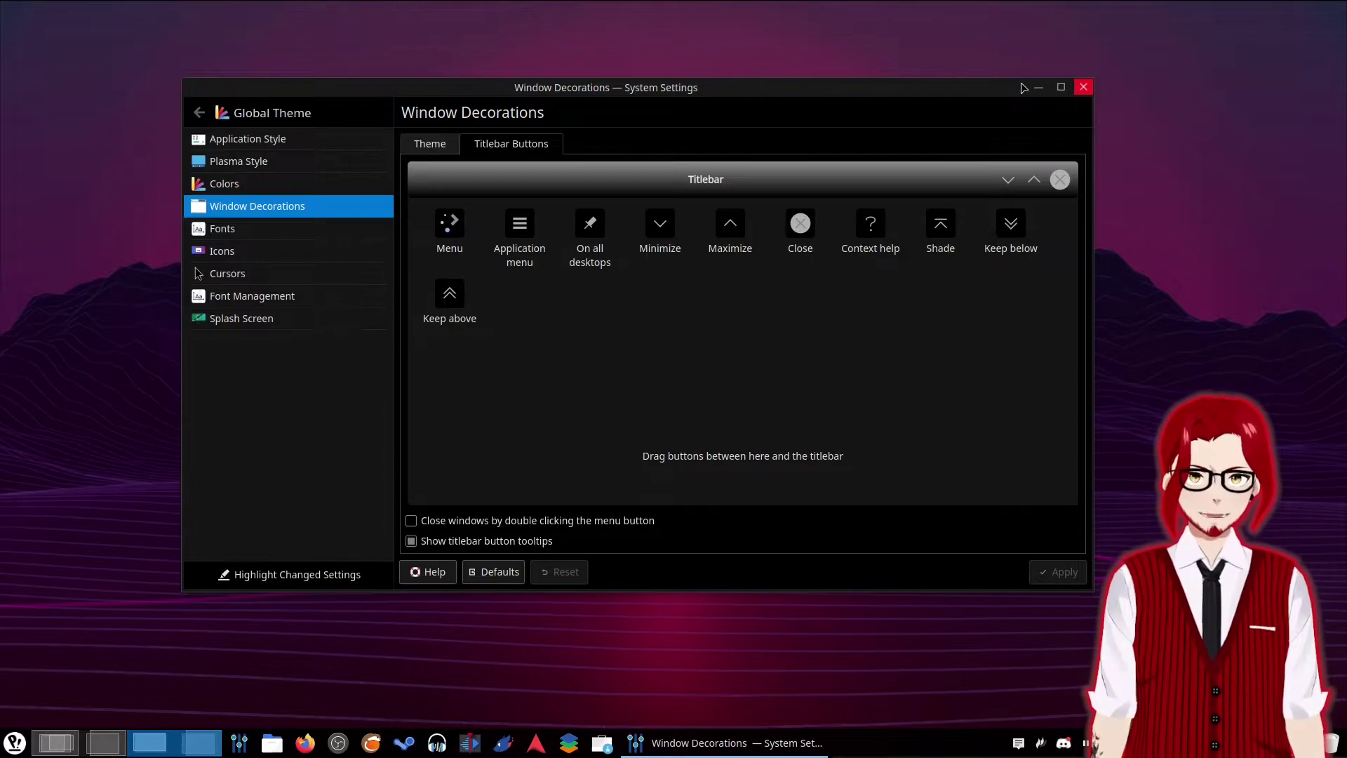
Apply the PlasmaXDark icon theme on the Icons page.
click(274, 250)
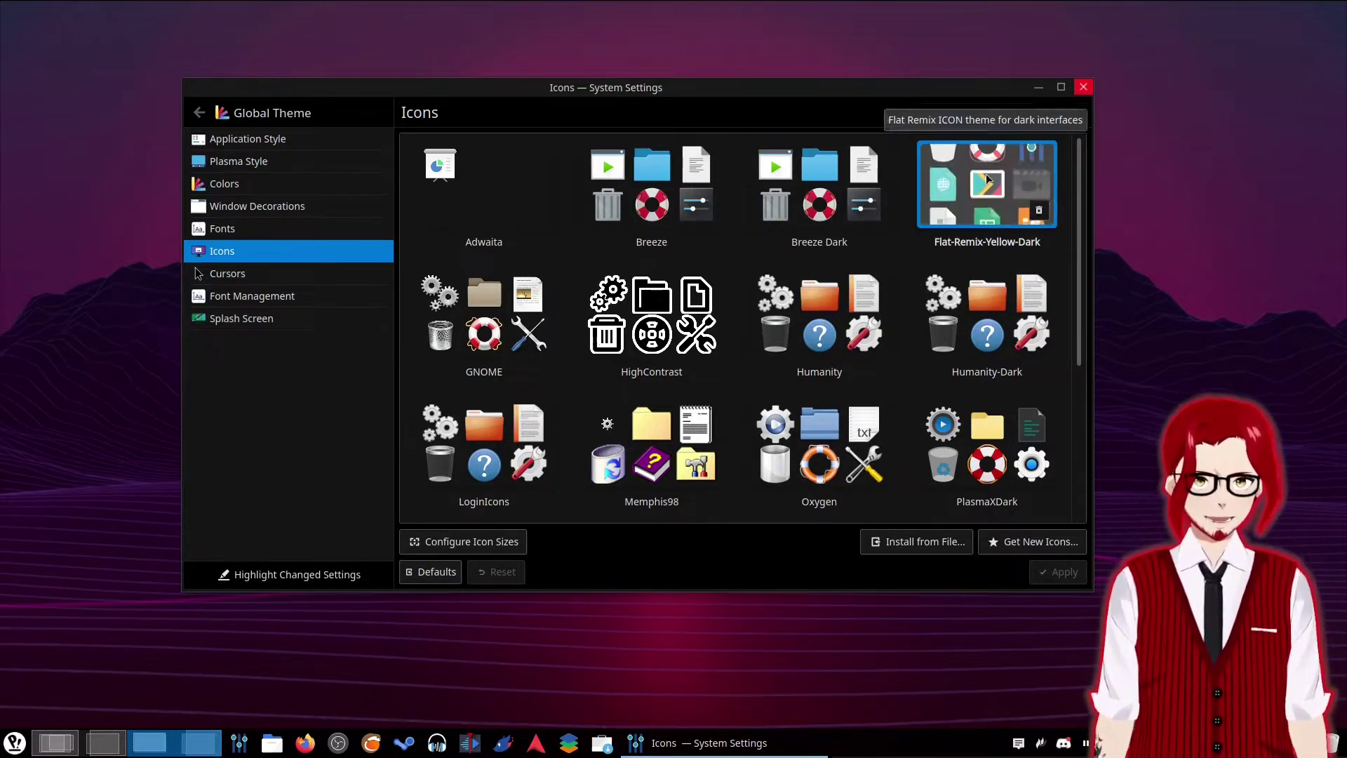
scroll(996, 316, down, 2)
click(995, 382)
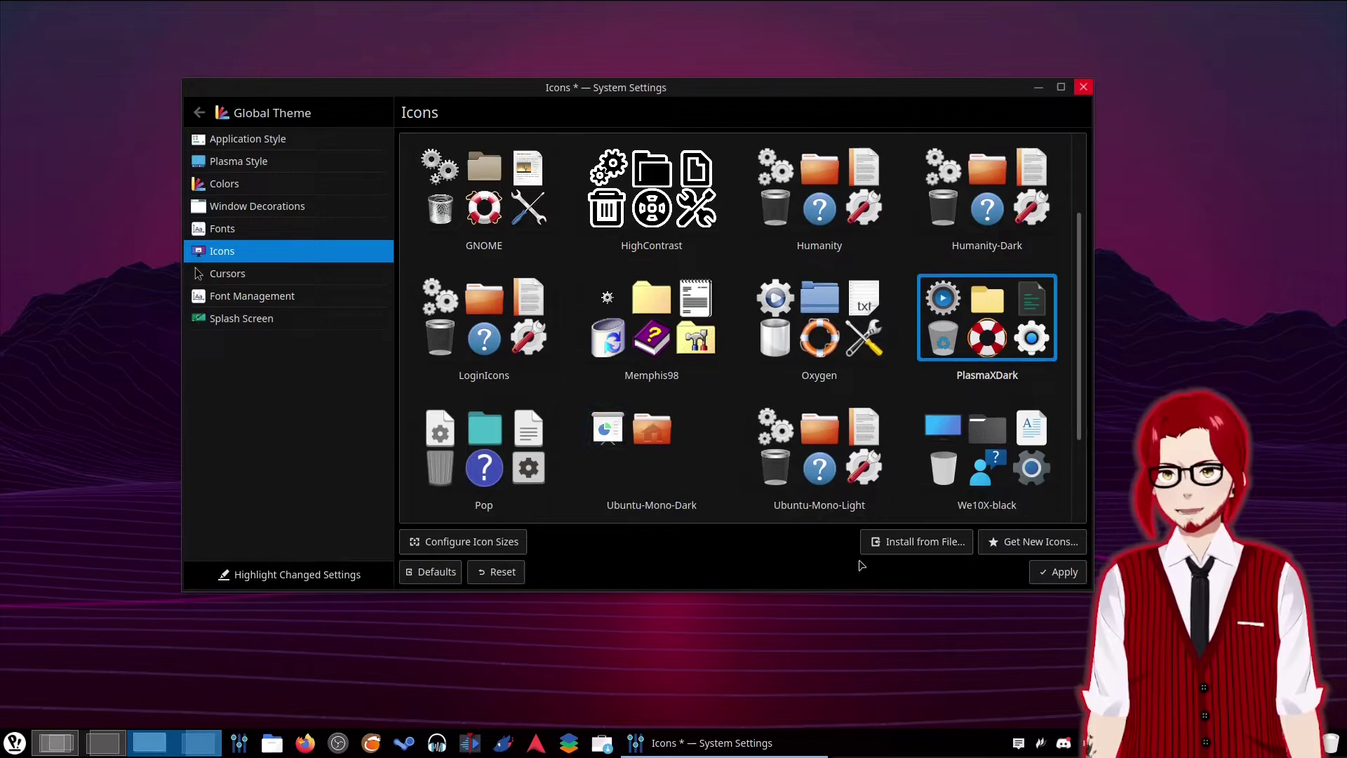
click(1055, 574)
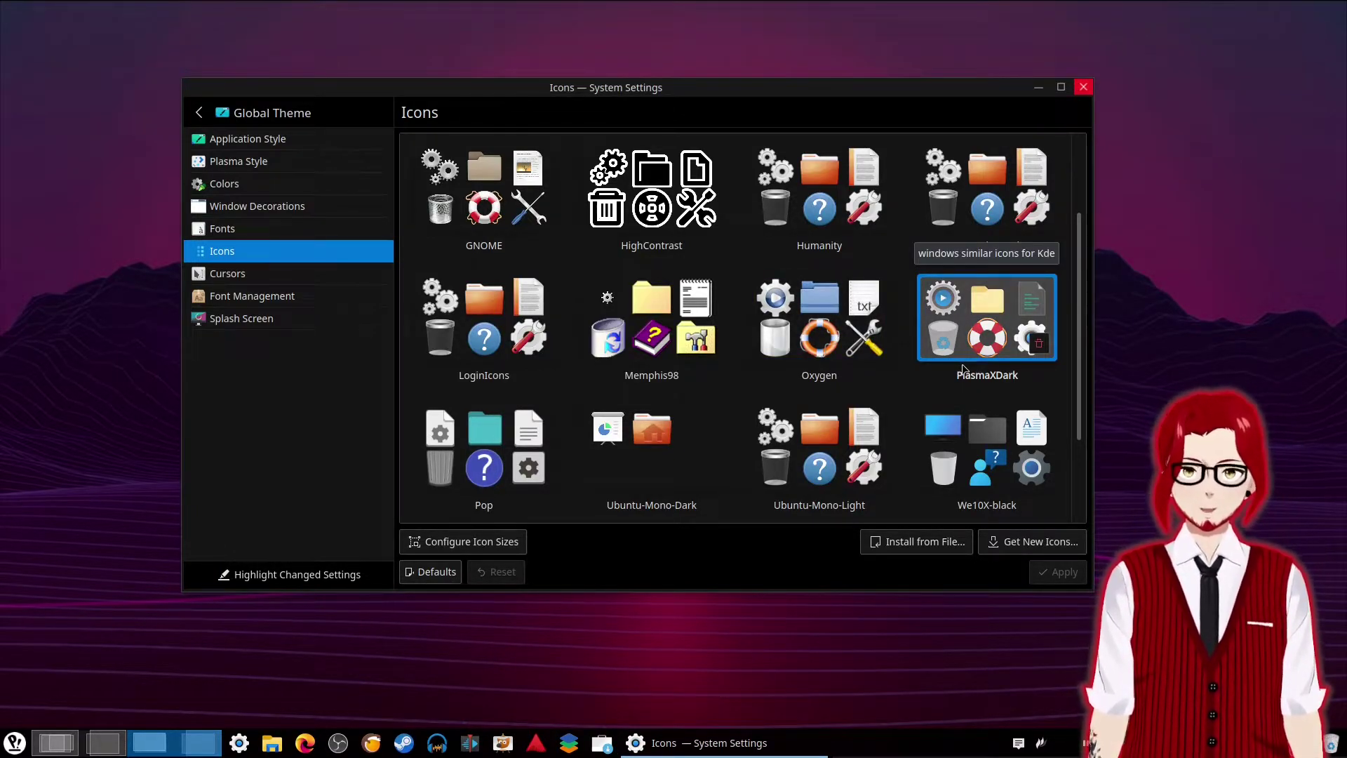
Apply the Flat-Remix-Yellow-Dark icon theme instead, then go to the Cursors page.
scroll(962, 364, up, 2)
click(987, 184)
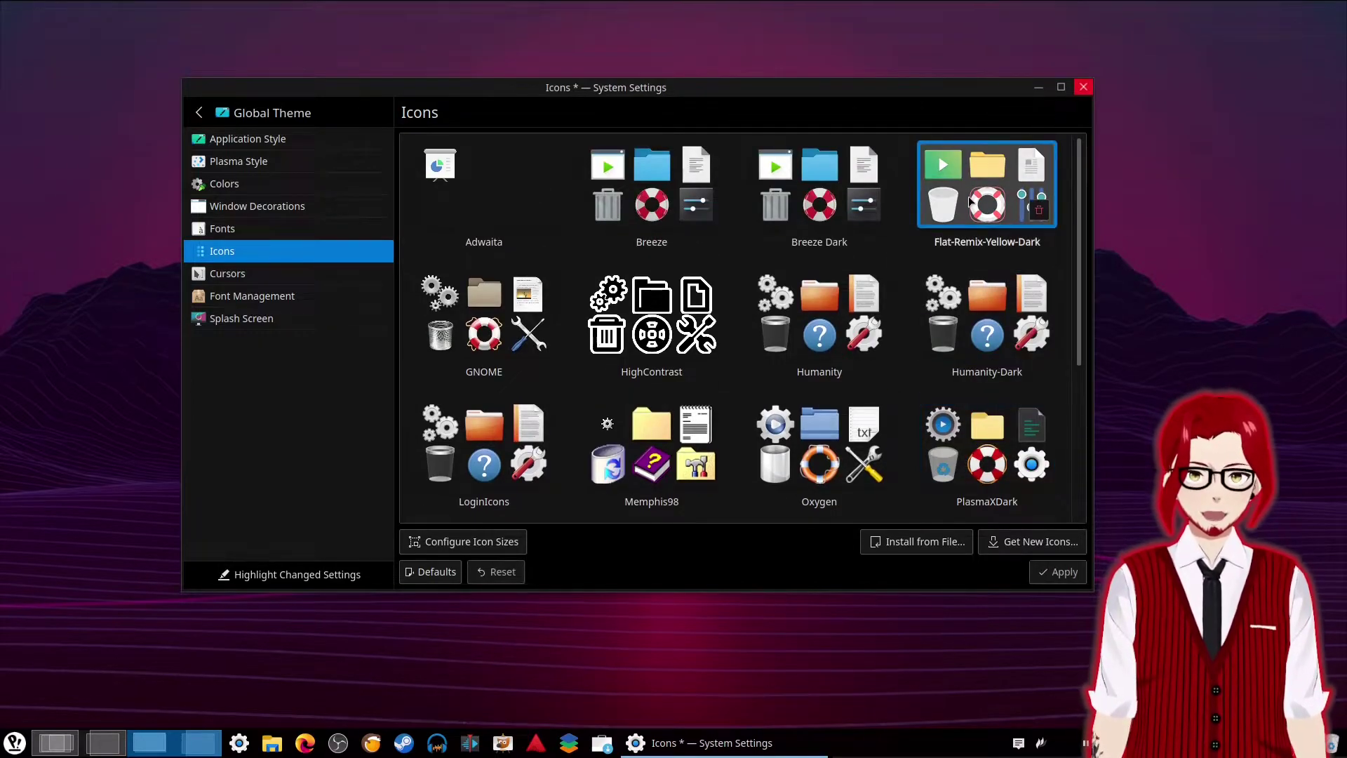
click(1059, 572)
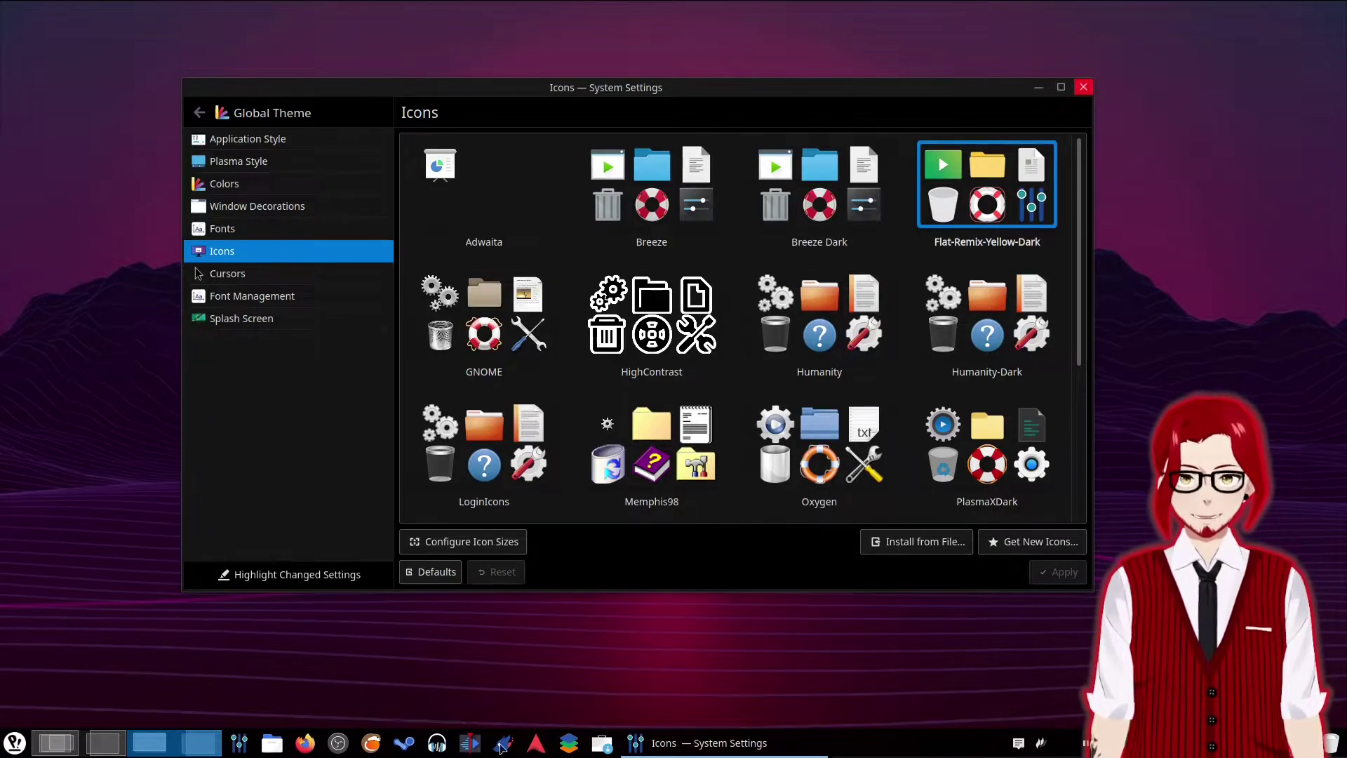
mouse_move(1002, 185)
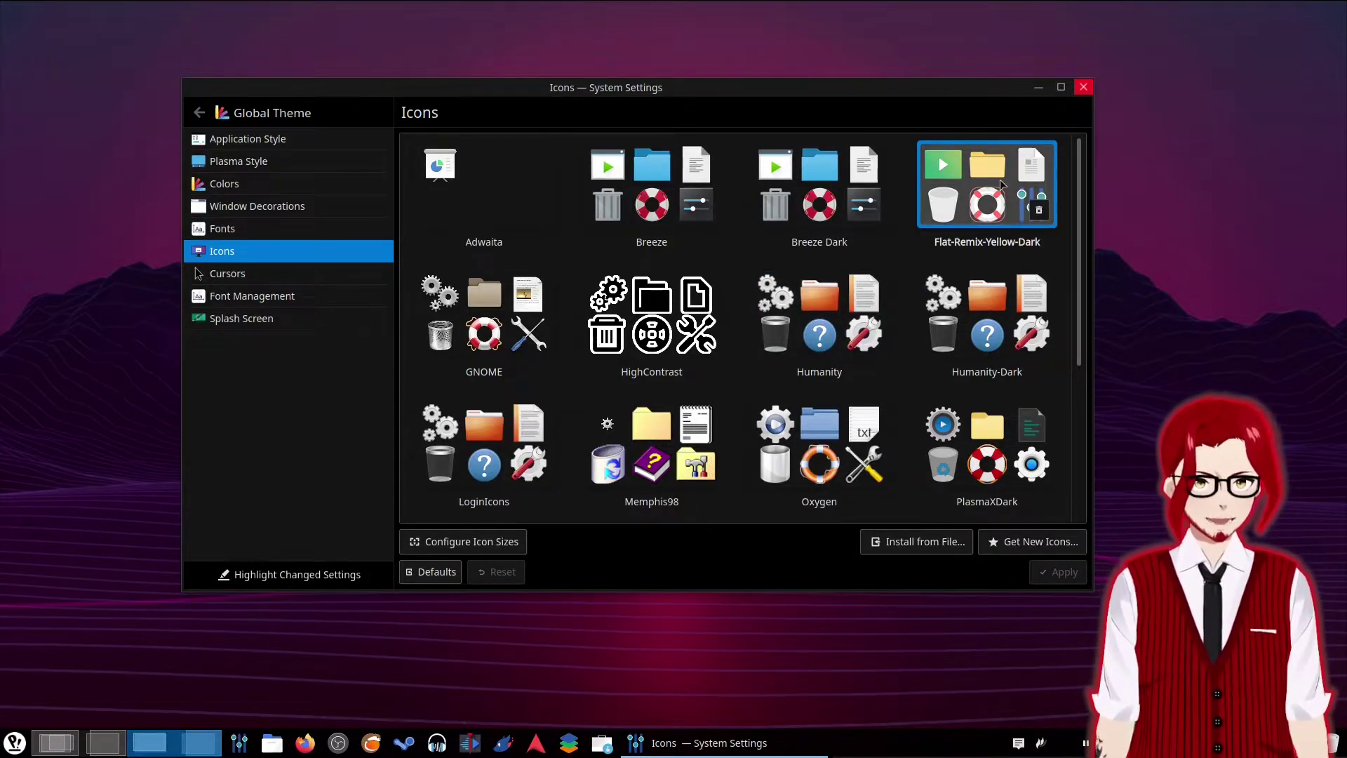
click(227, 273)
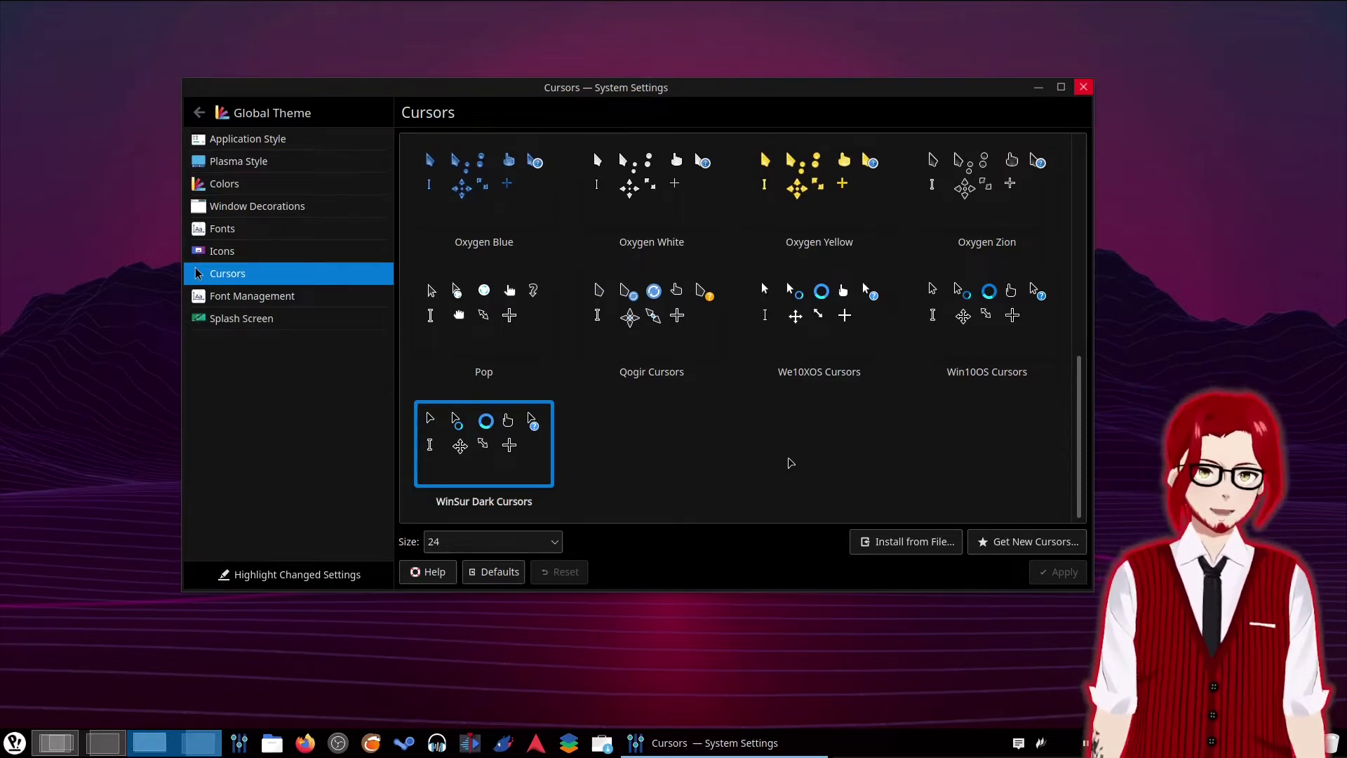
click(985, 310)
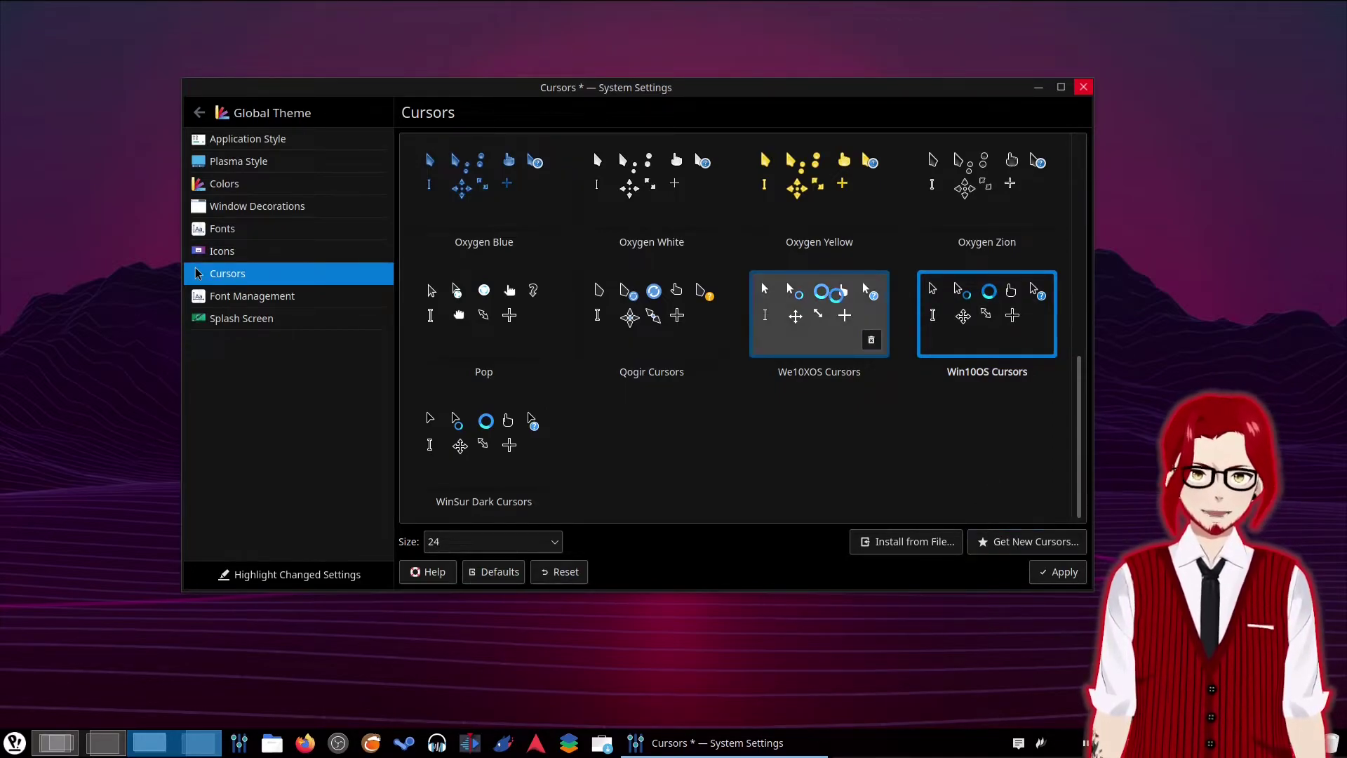
click(791, 310)
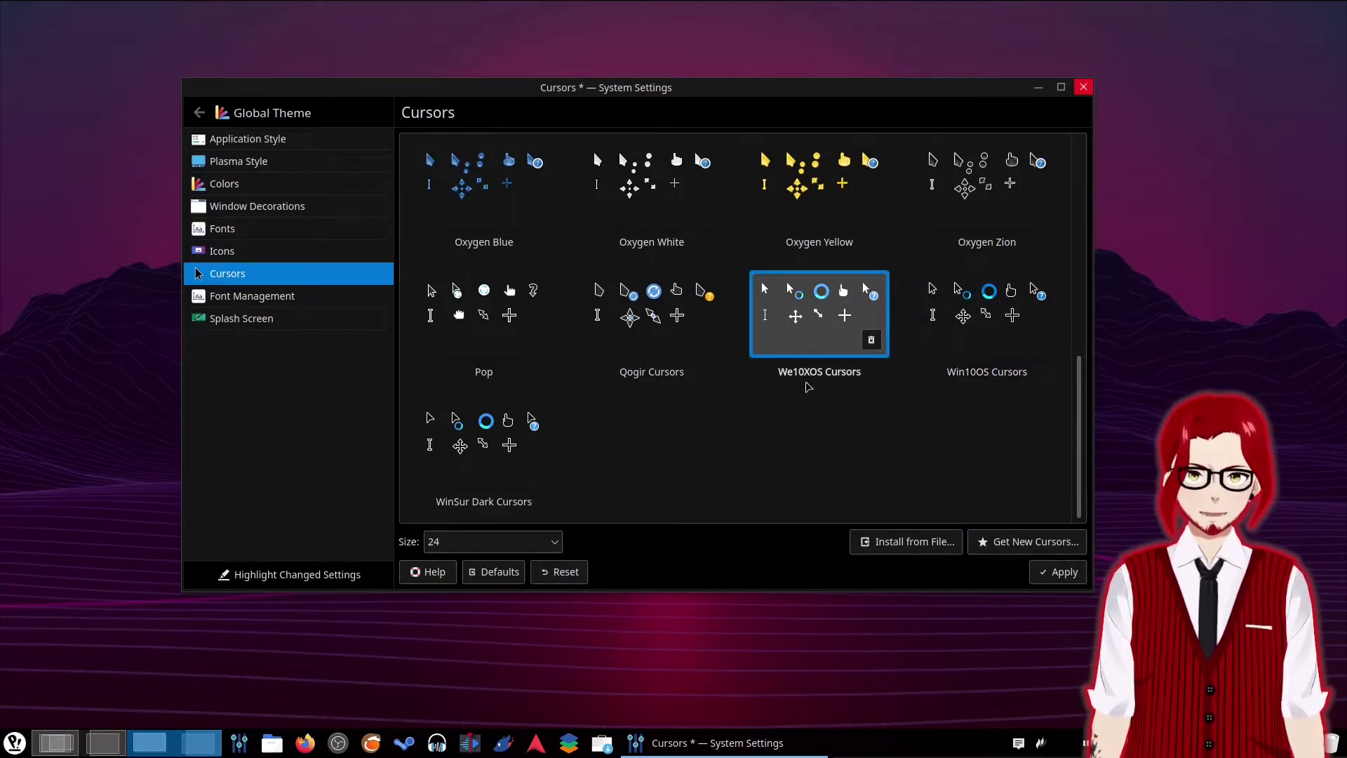
click(1058, 571)
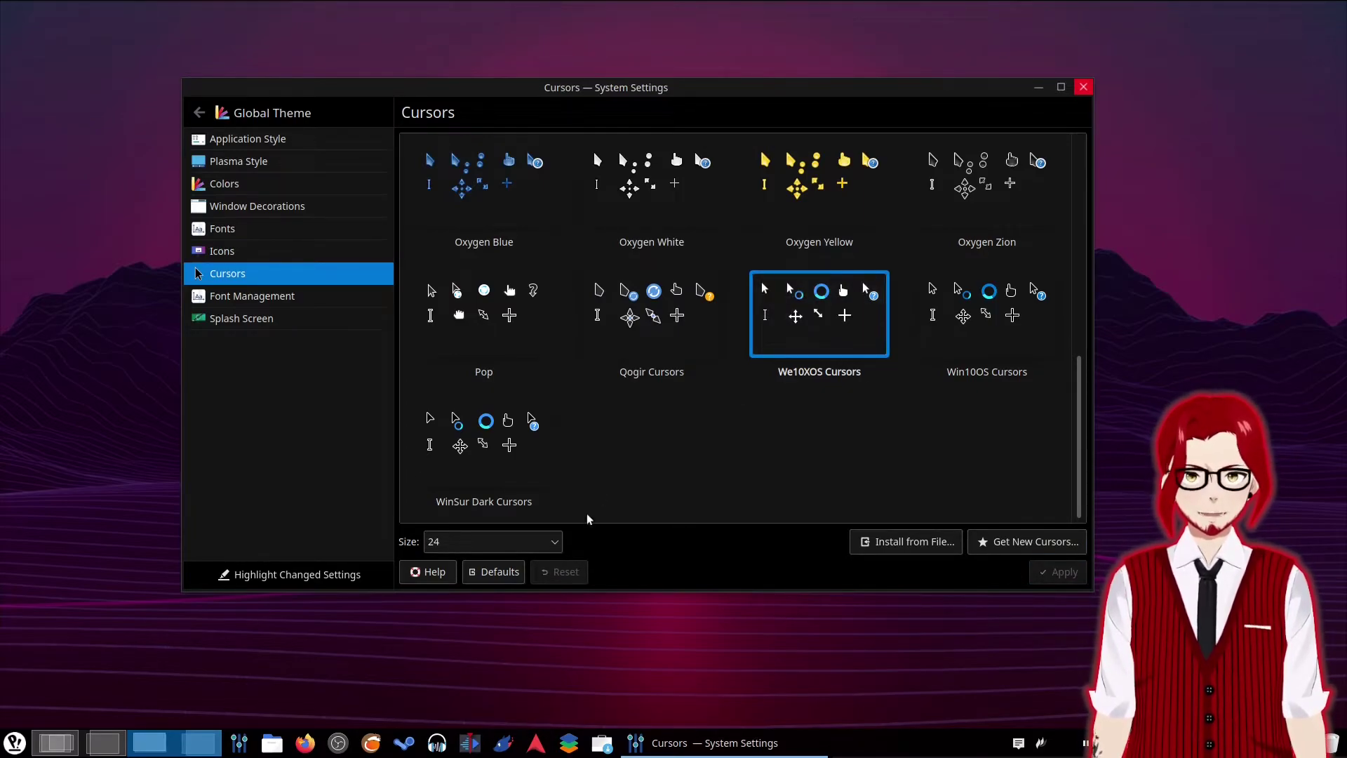
click(989, 323)
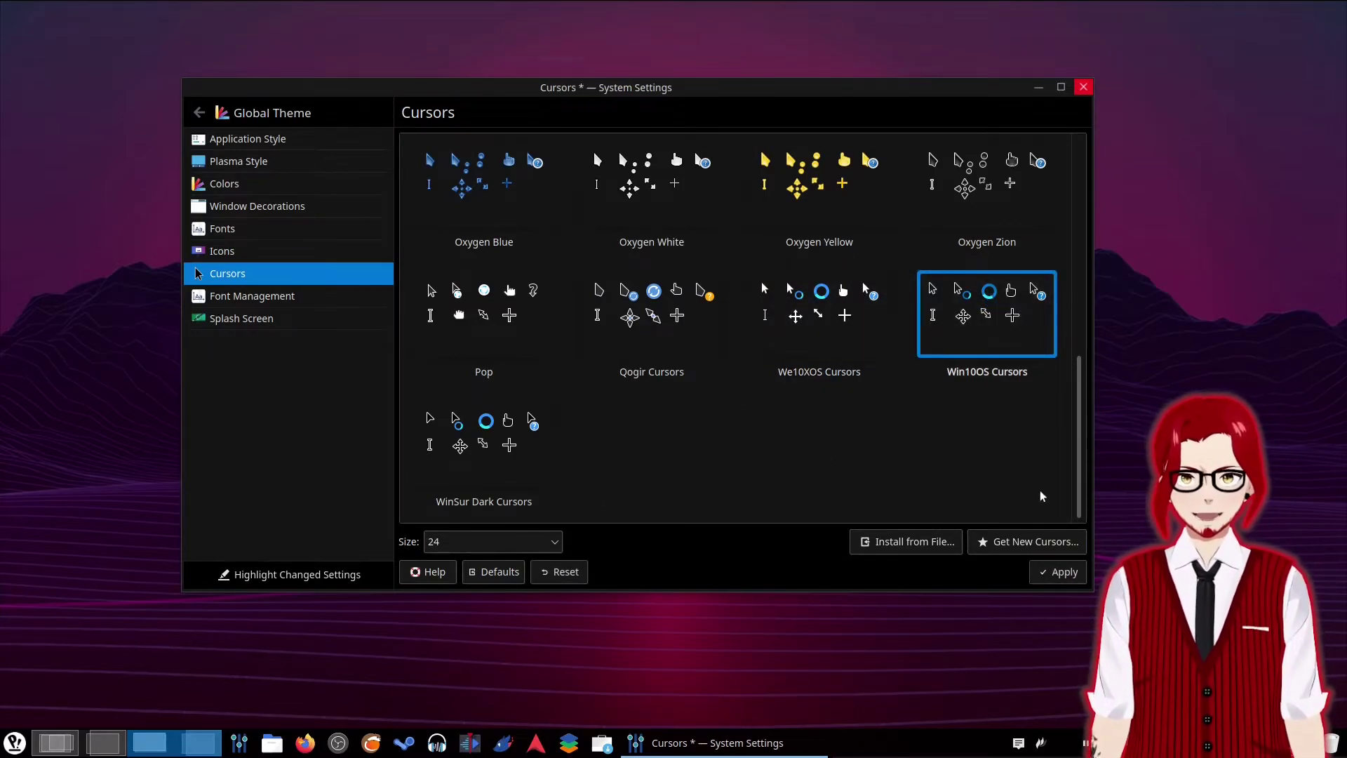
click(802, 327)
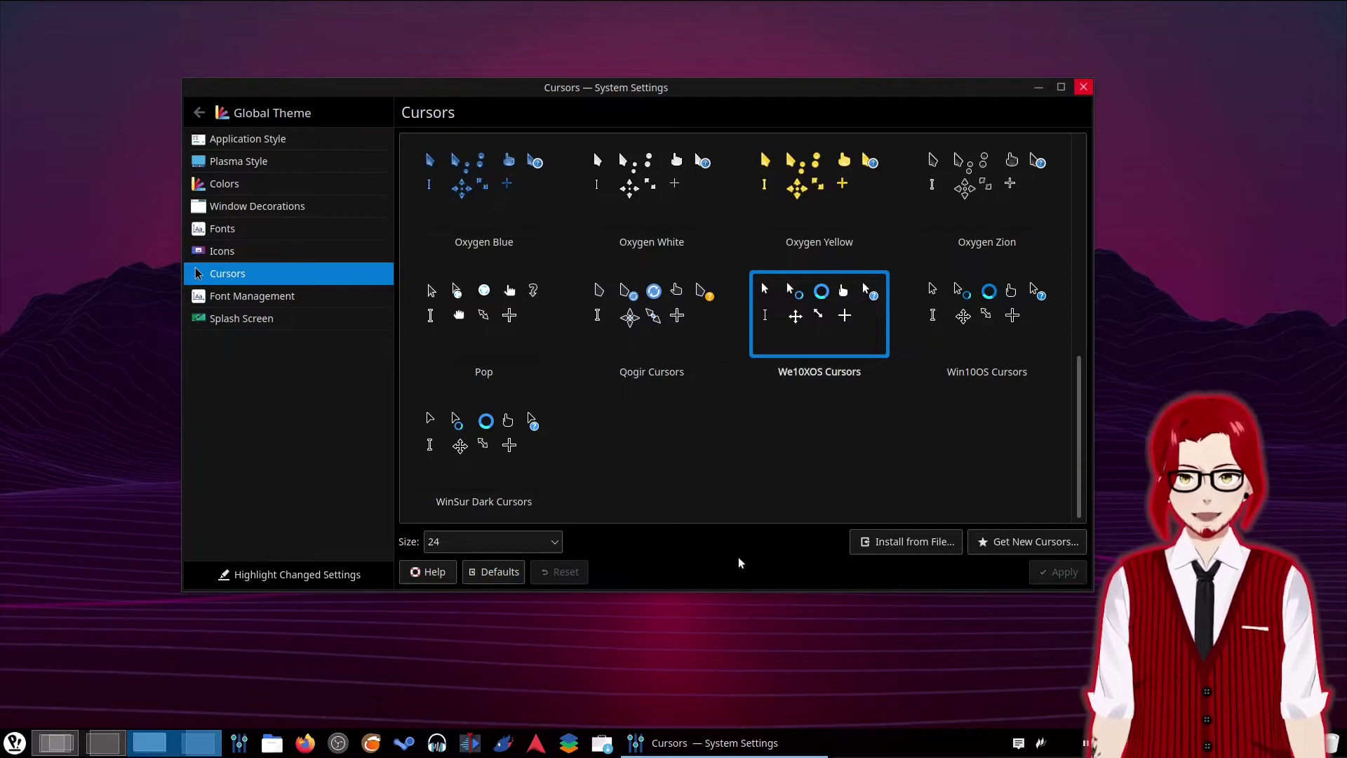
click(1003, 355)
click(1058, 572)
click(484, 443)
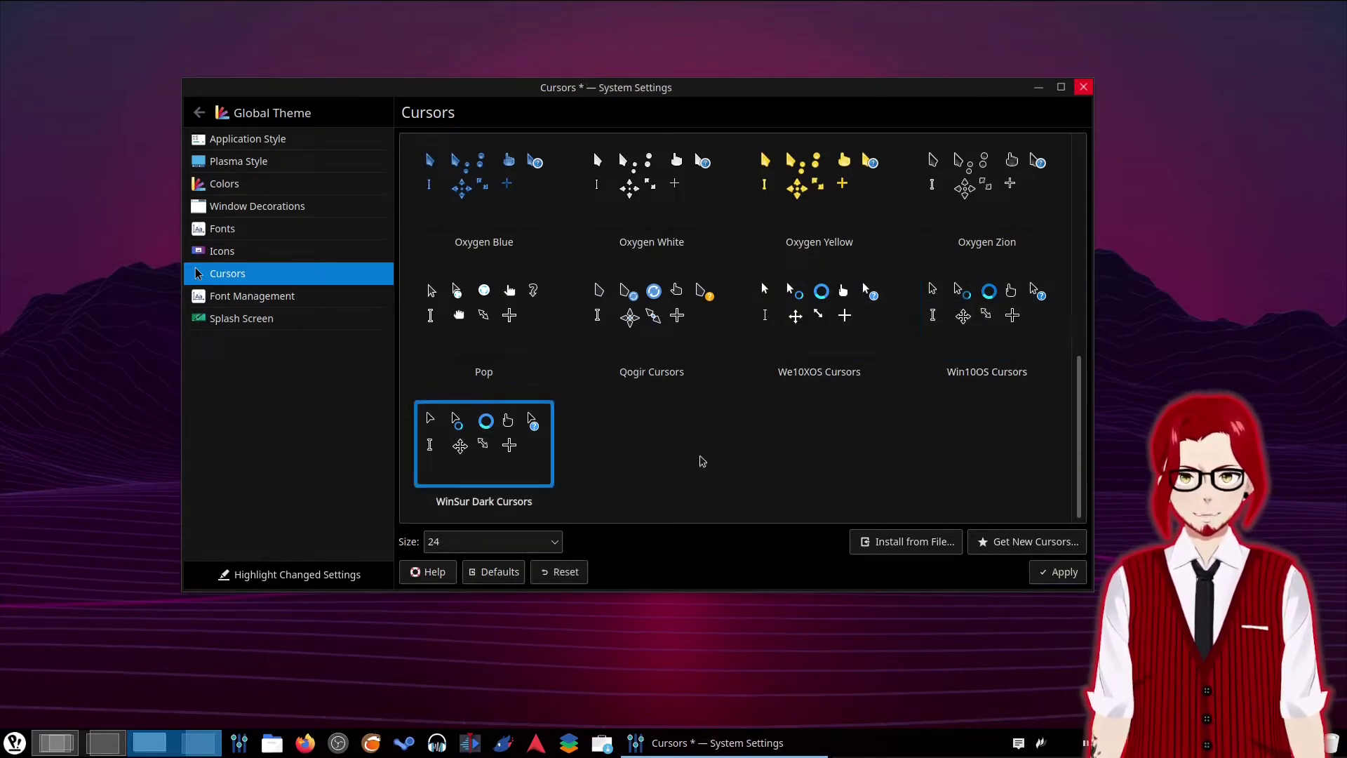
click(1056, 571)
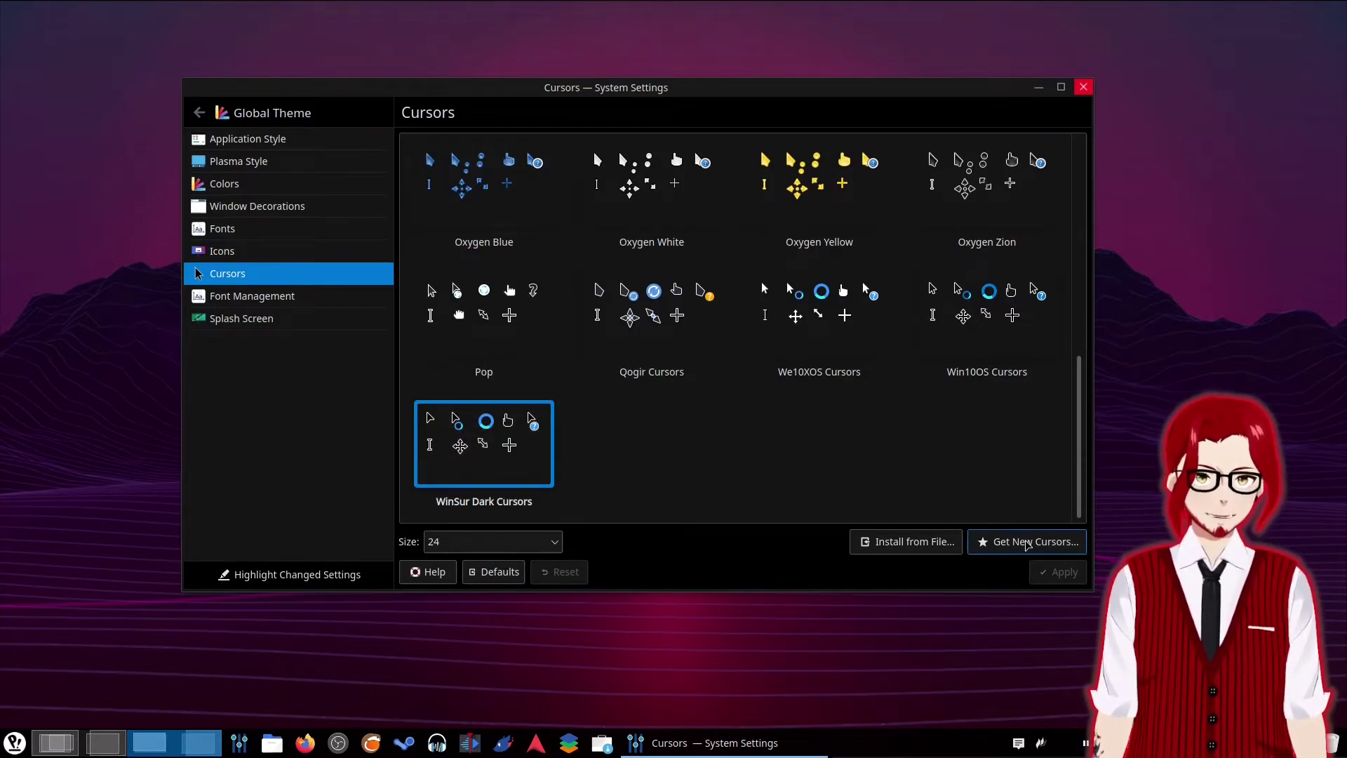
click(1027, 543)
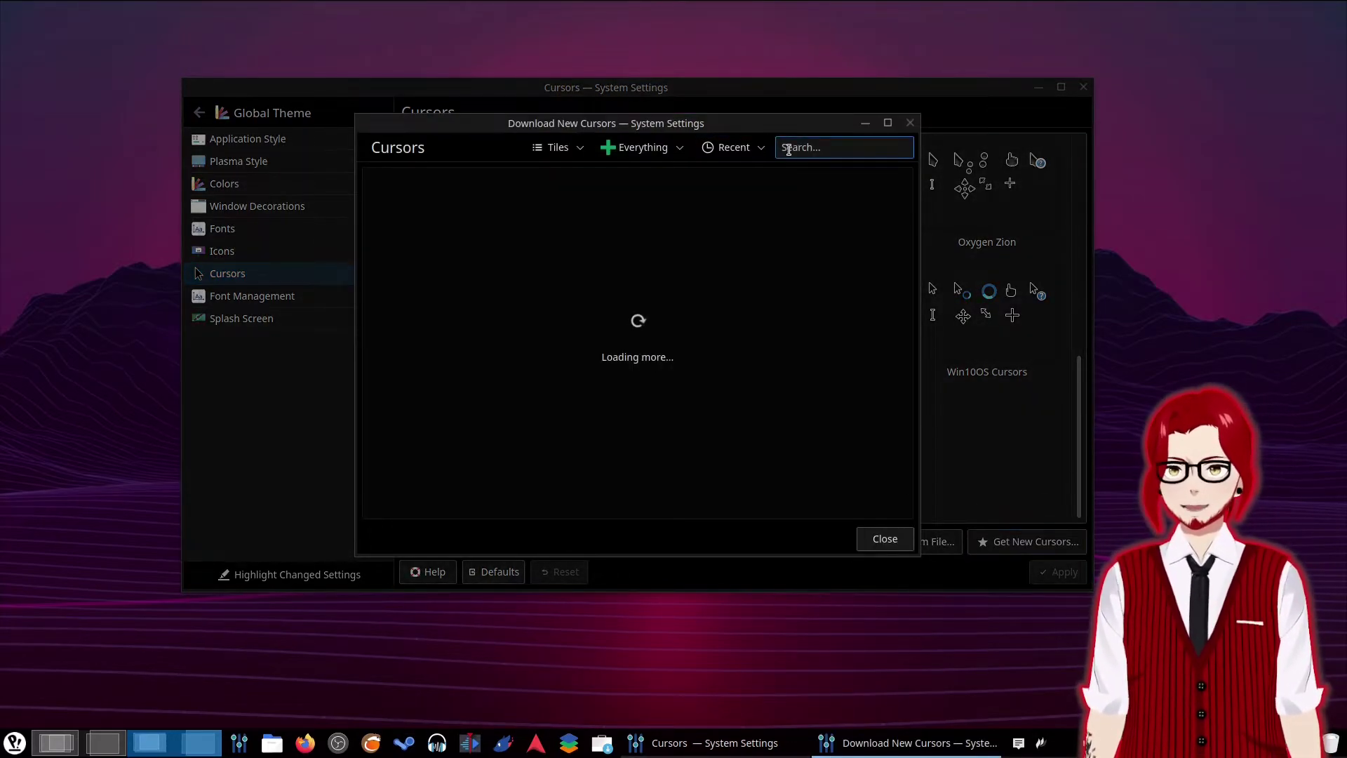
click(789, 149)
text(wi)
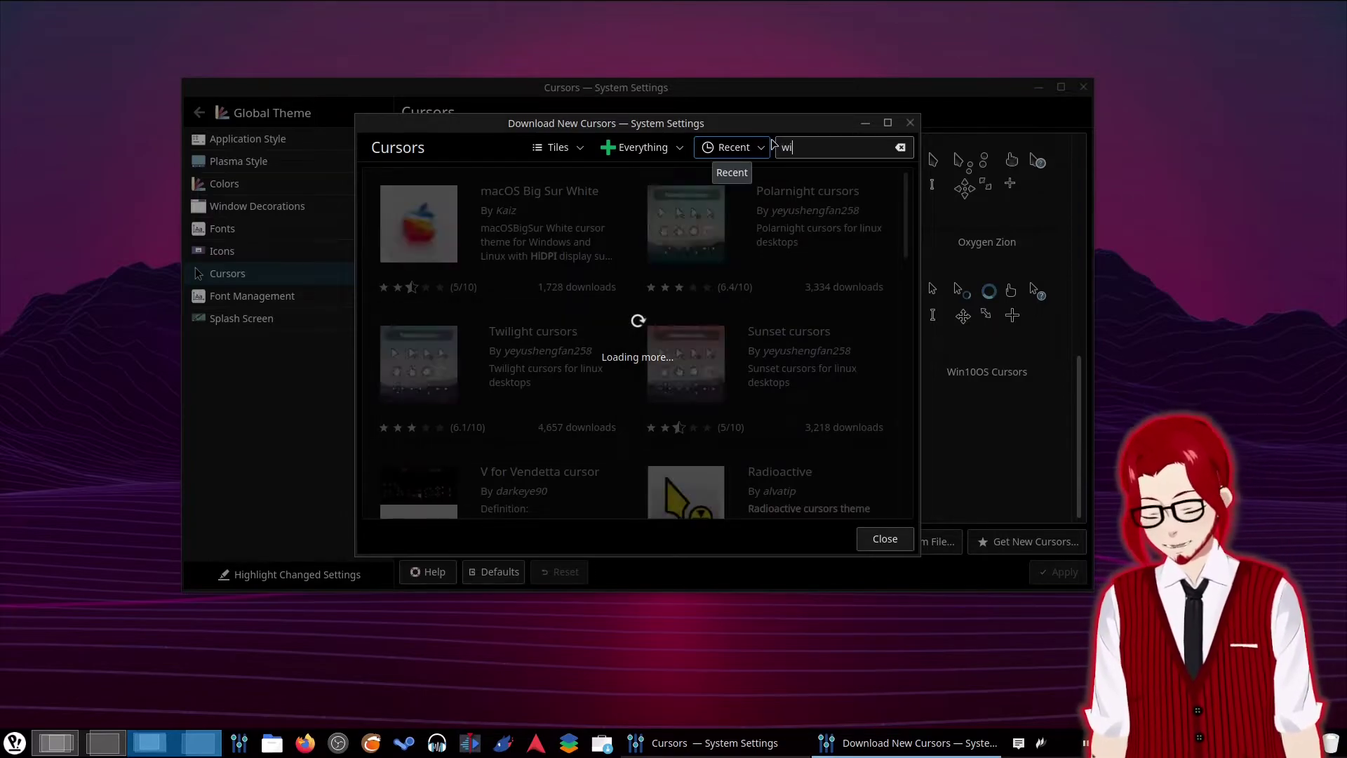
text(ndows)
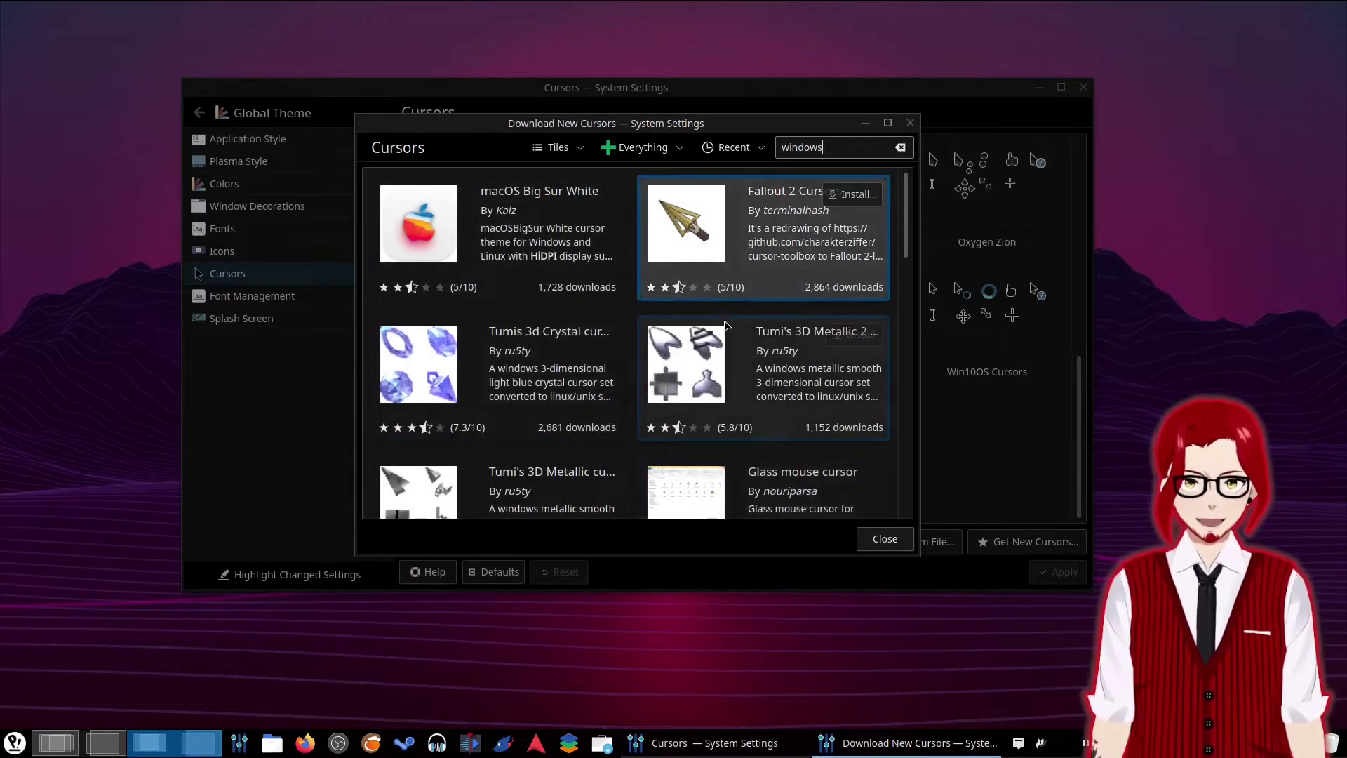
scroll(726, 325, down, 10)
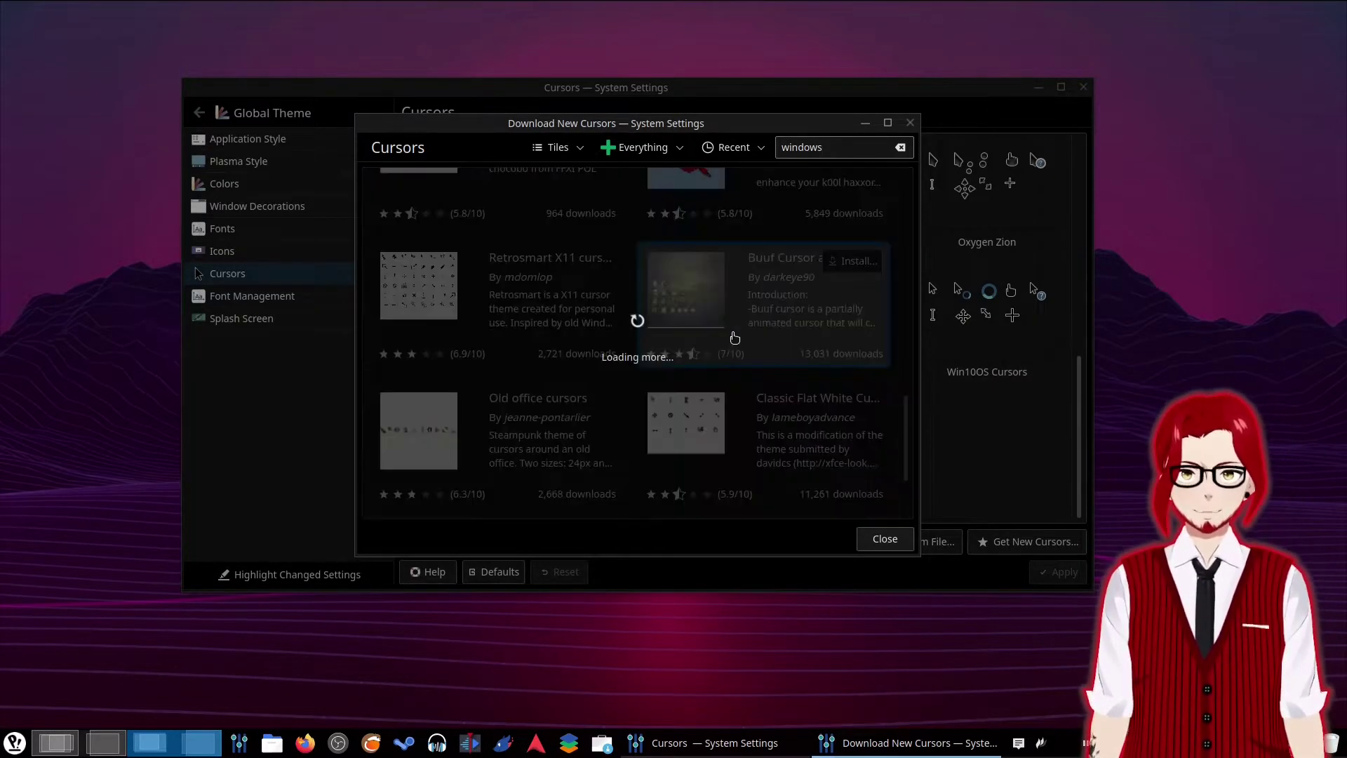
click(494, 450)
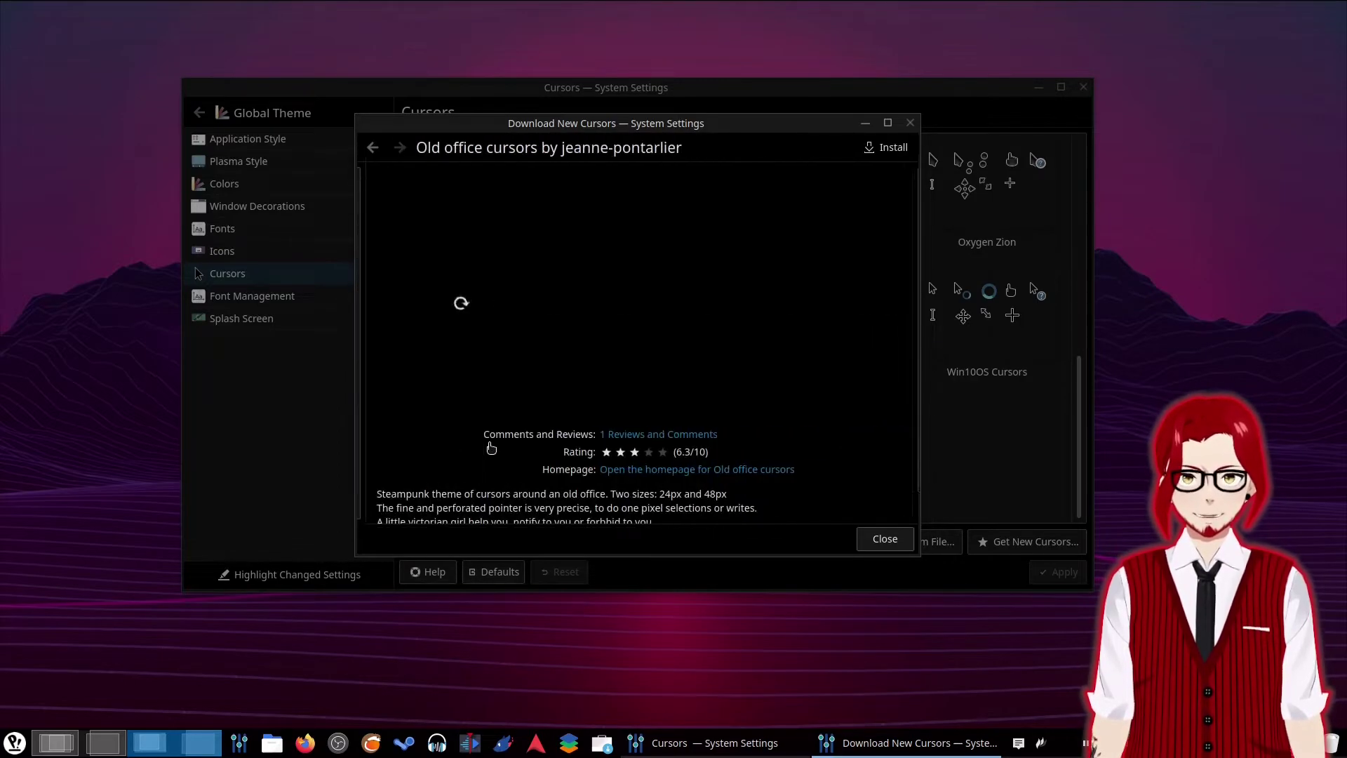
mouse_move(452, 283)
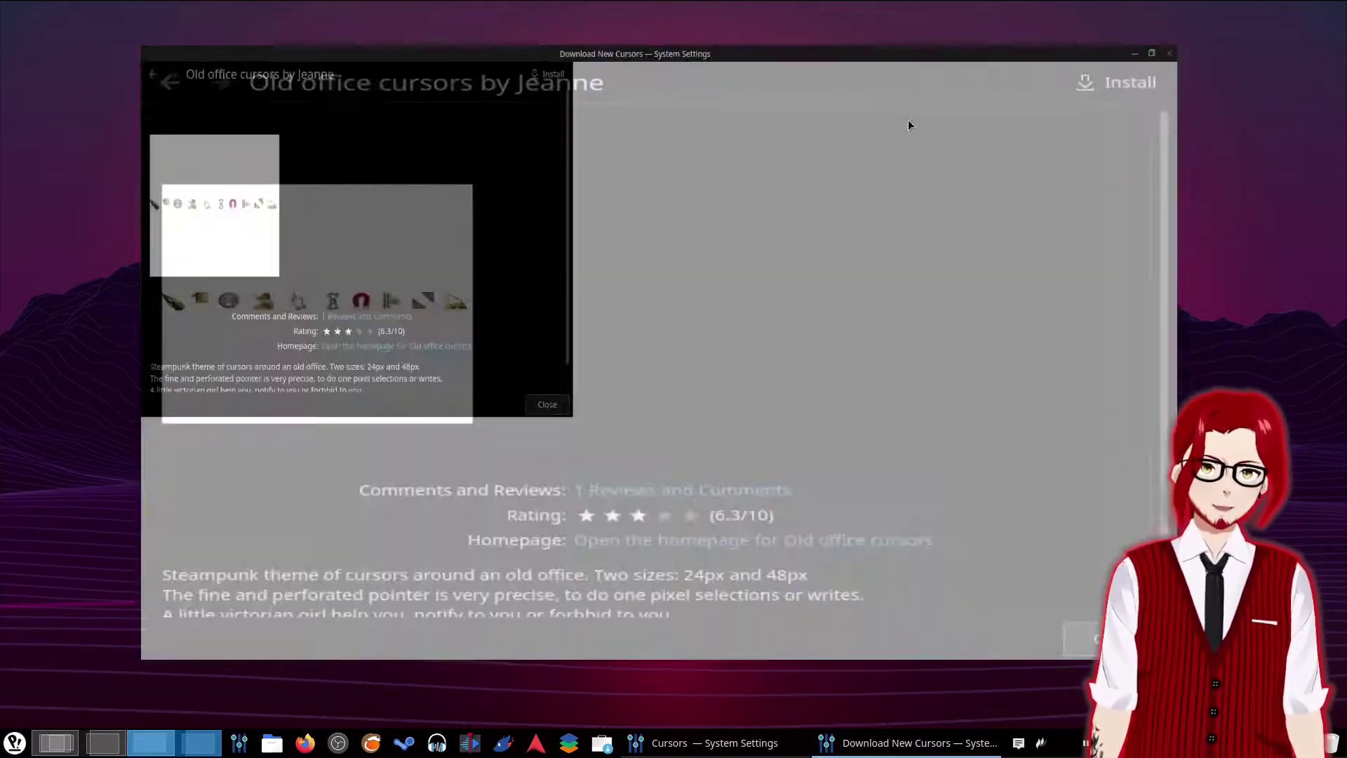
click(887, 122)
click(1313, 10)
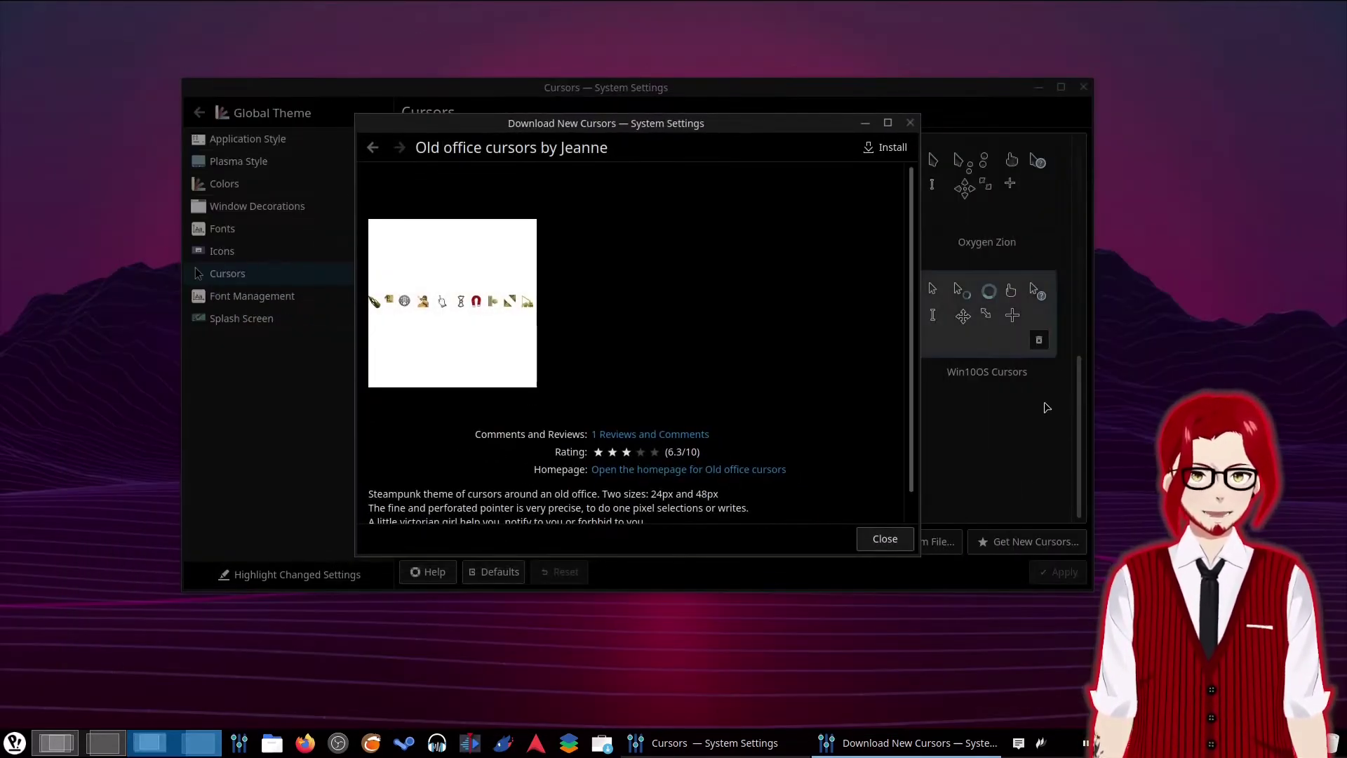
click(885, 541)
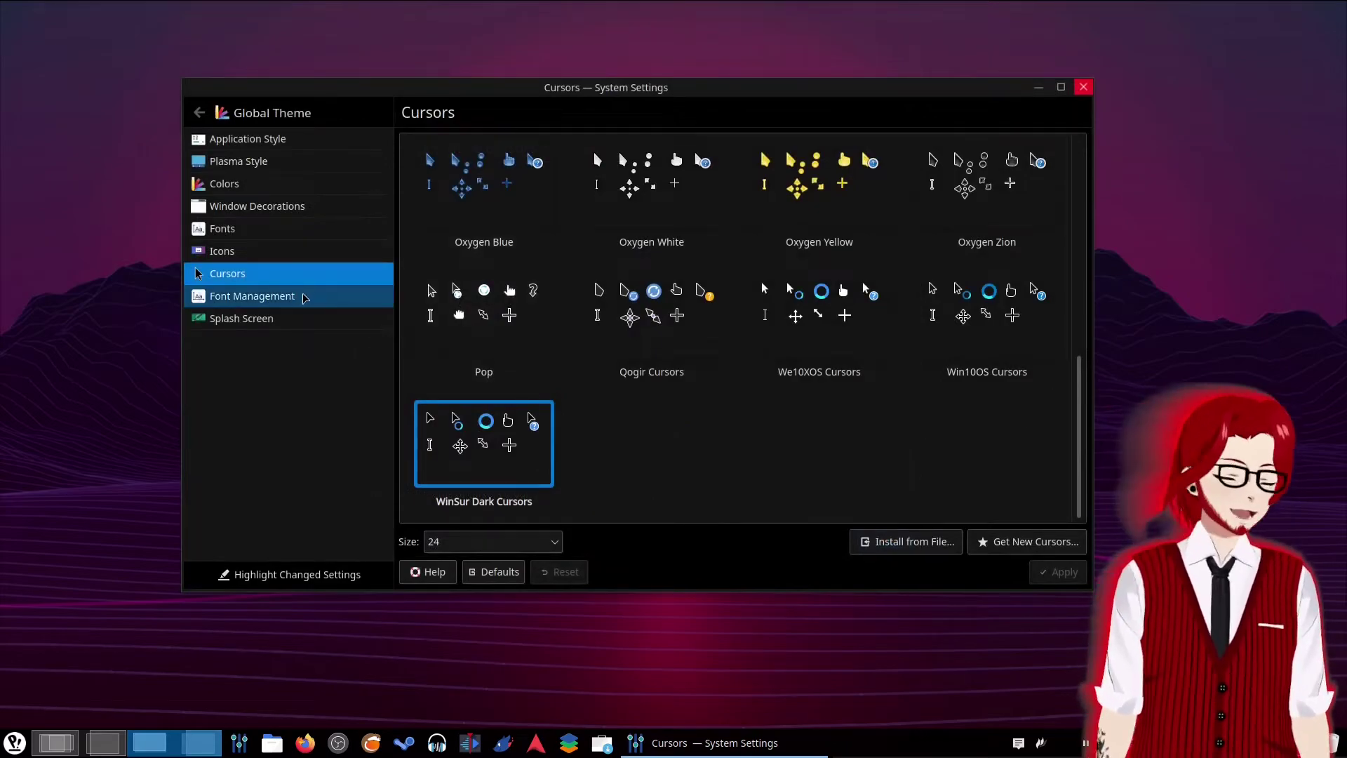
Review the Icons, Fonts, Window Decorations, Colors, Plasma Style and Application Style pages, ending on Global Theme.
click(354, 254)
click(302, 229)
click(272, 214)
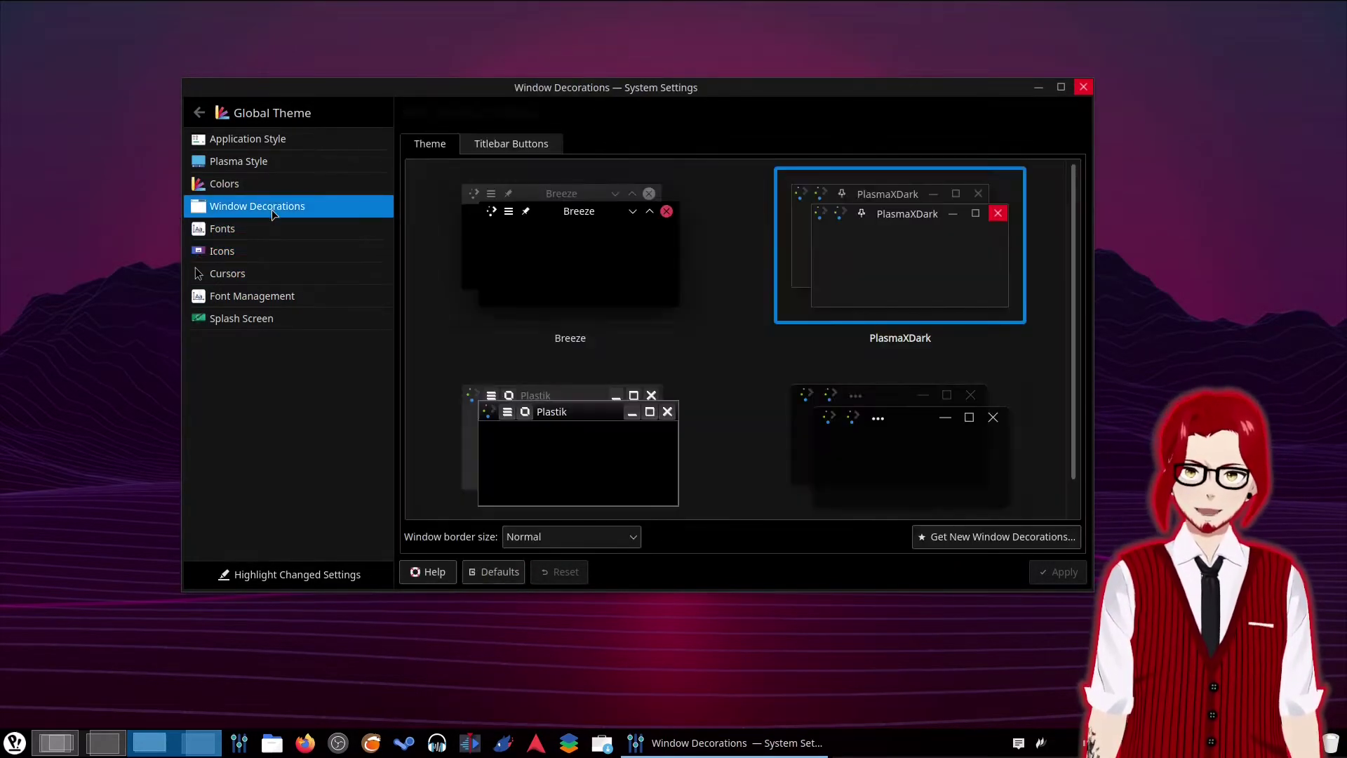
click(254, 185)
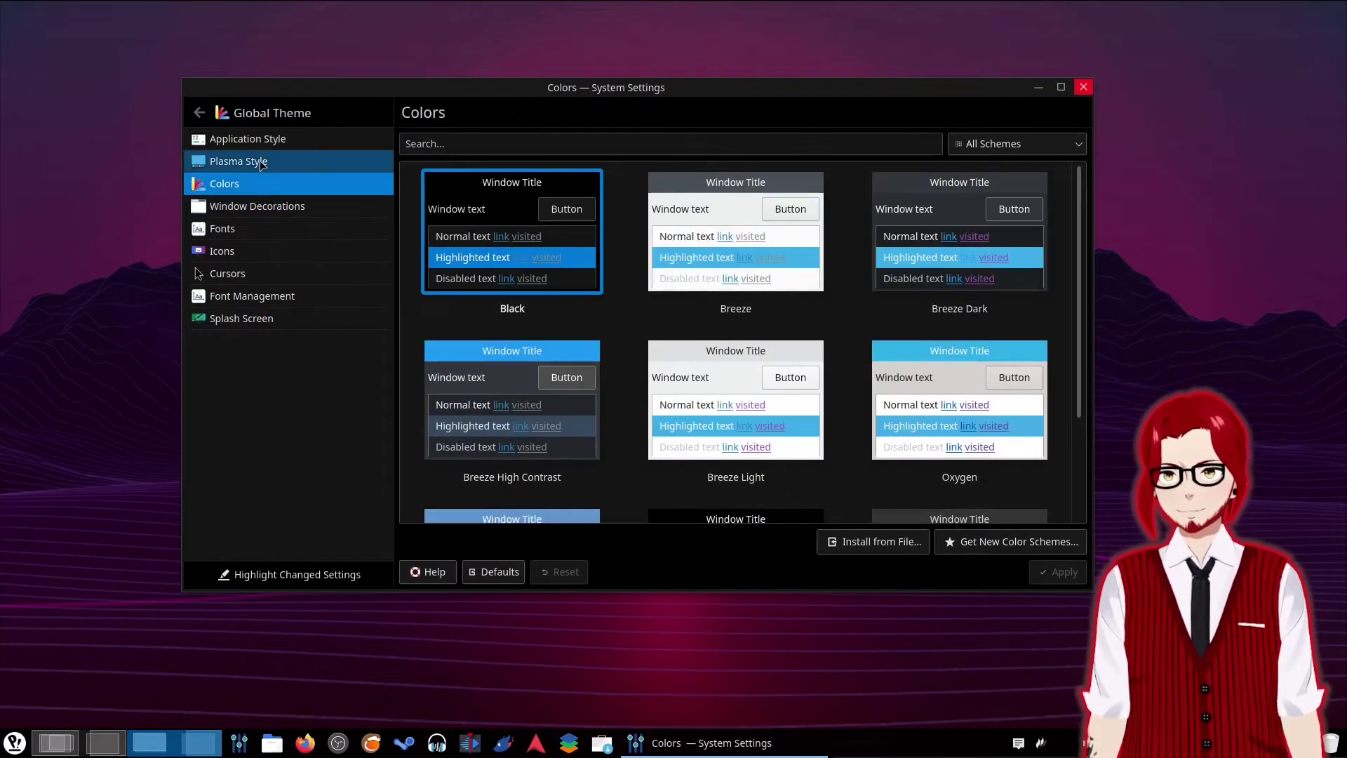
click(256, 156)
click(254, 140)
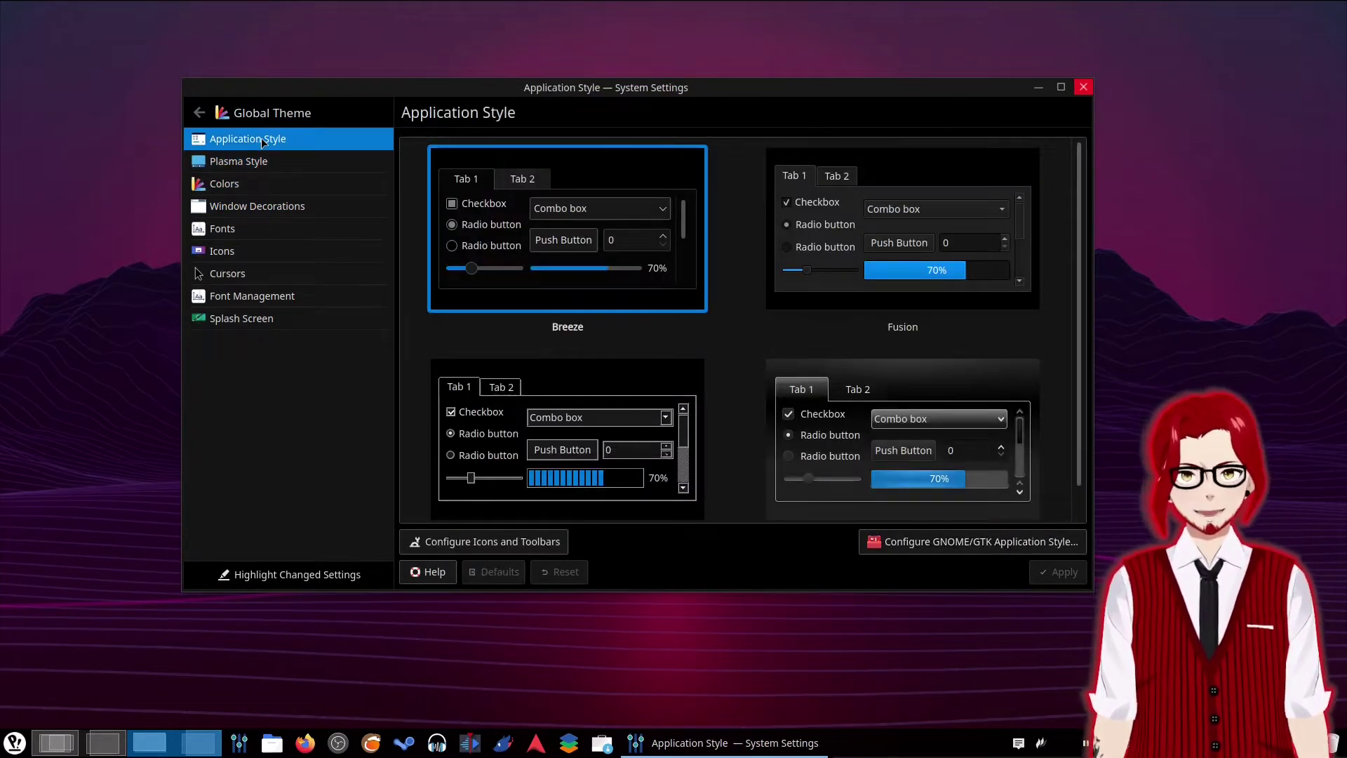
click(285, 120)
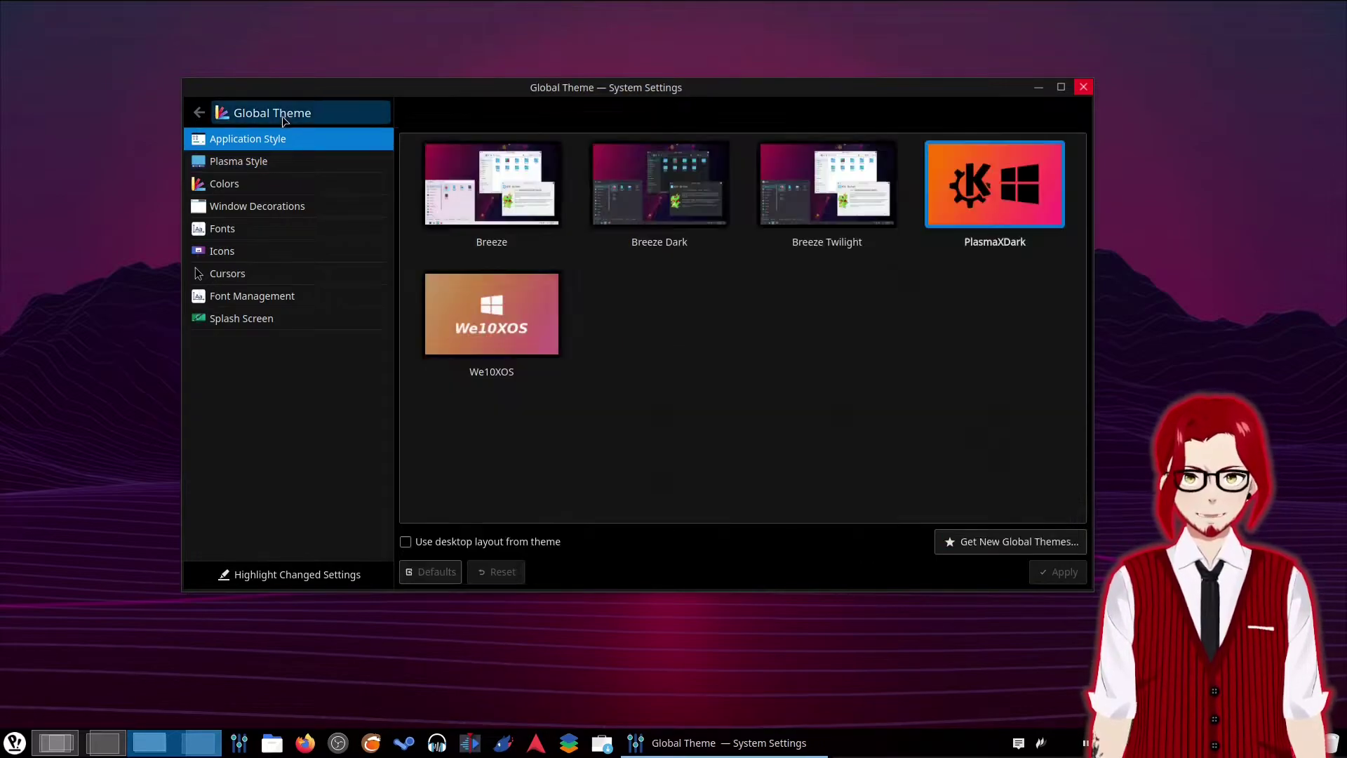
Recheck Plasma Style, Colors, Window Decorations, Fonts, Icons, Cursors and Splash Screen, then return to Global Theme.
click(292, 162)
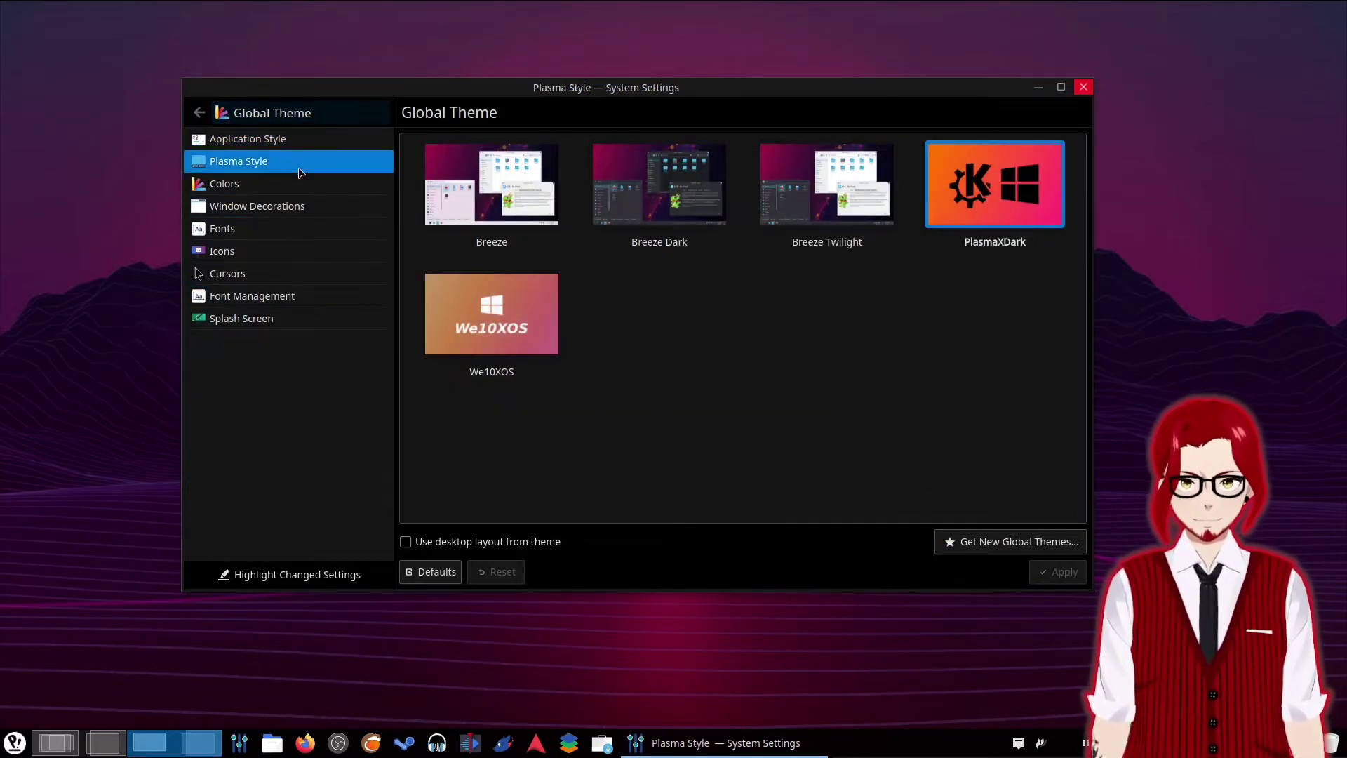
click(226, 191)
click(242, 209)
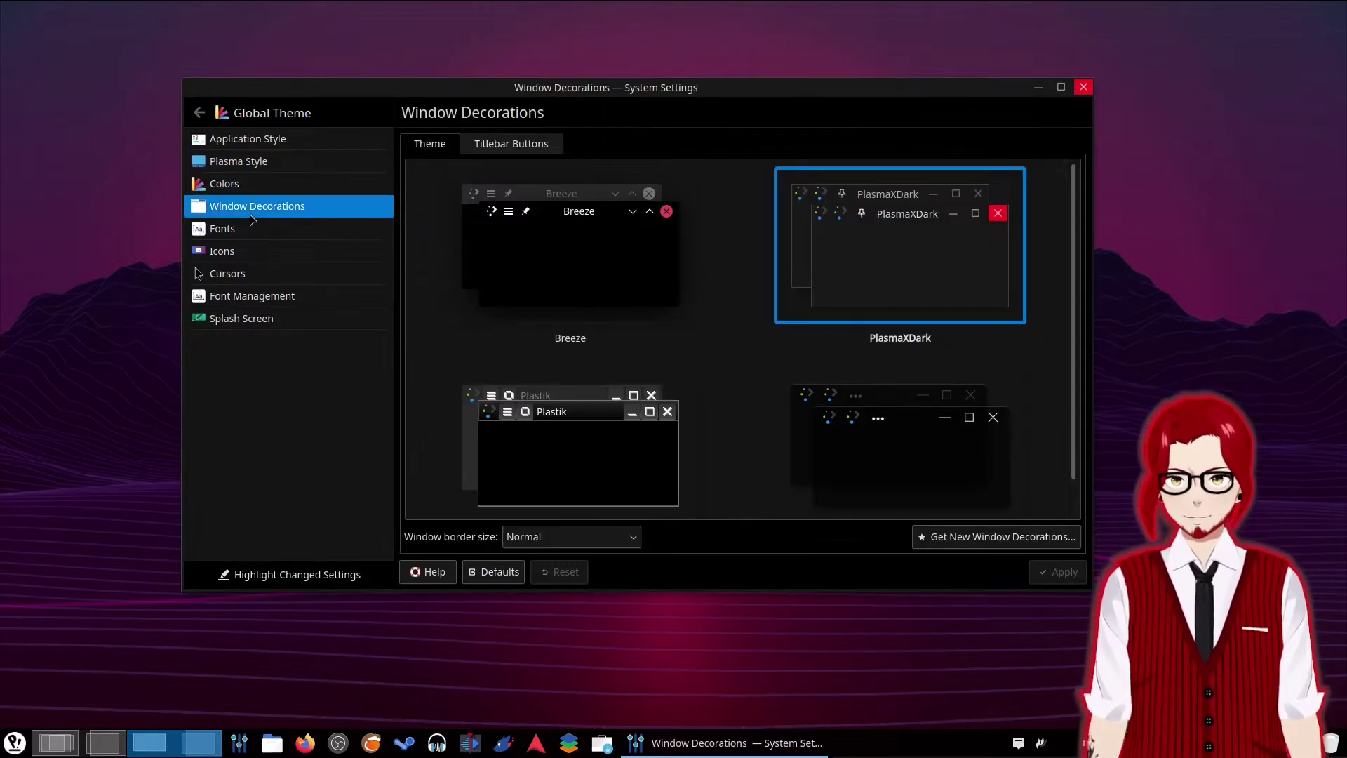
click(254, 228)
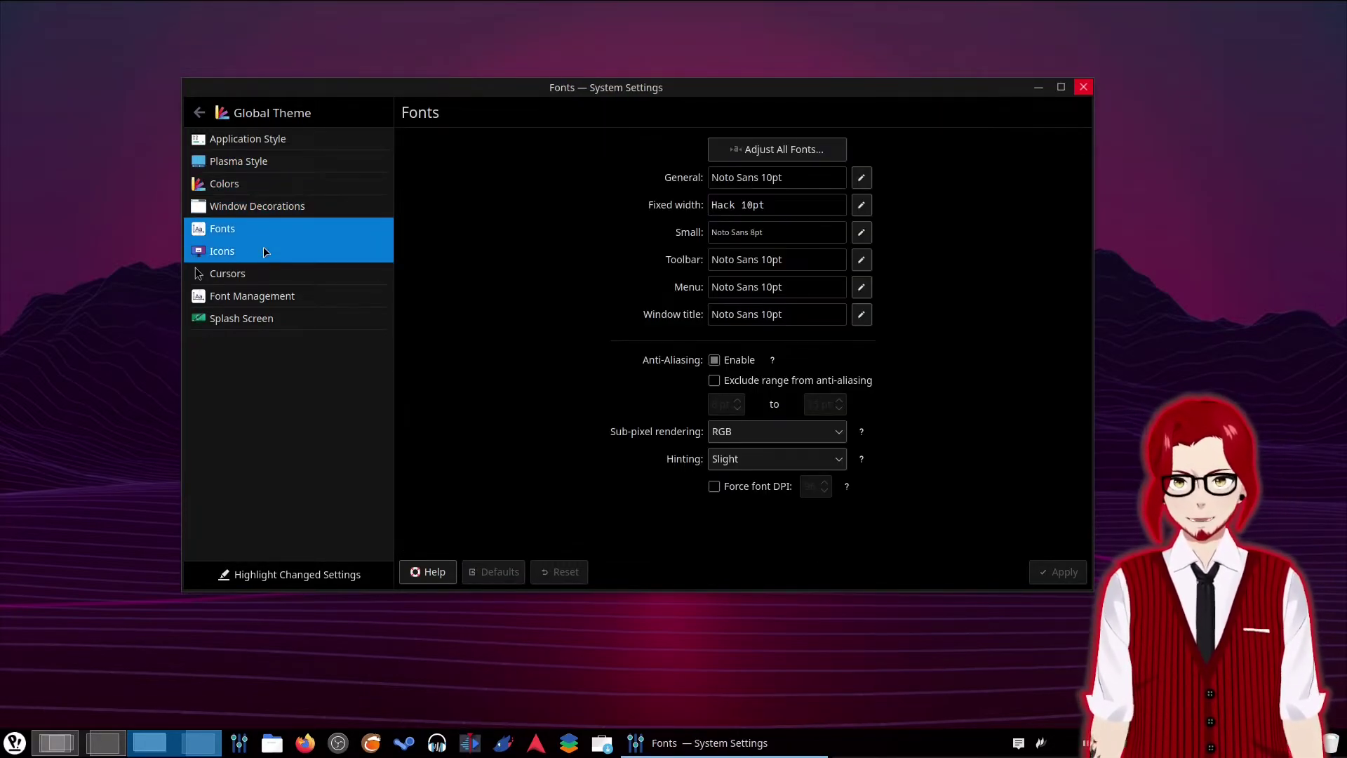
click(264, 249)
click(257, 270)
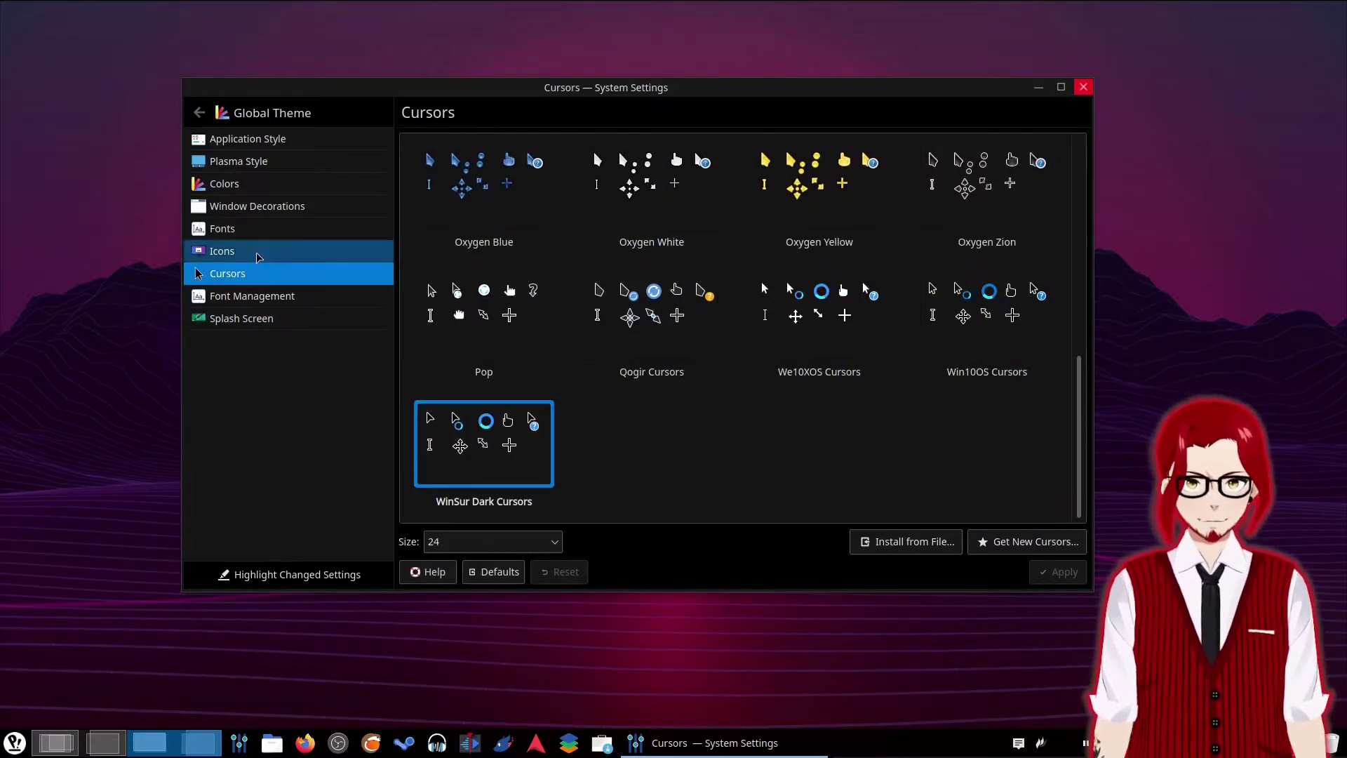
click(251, 246)
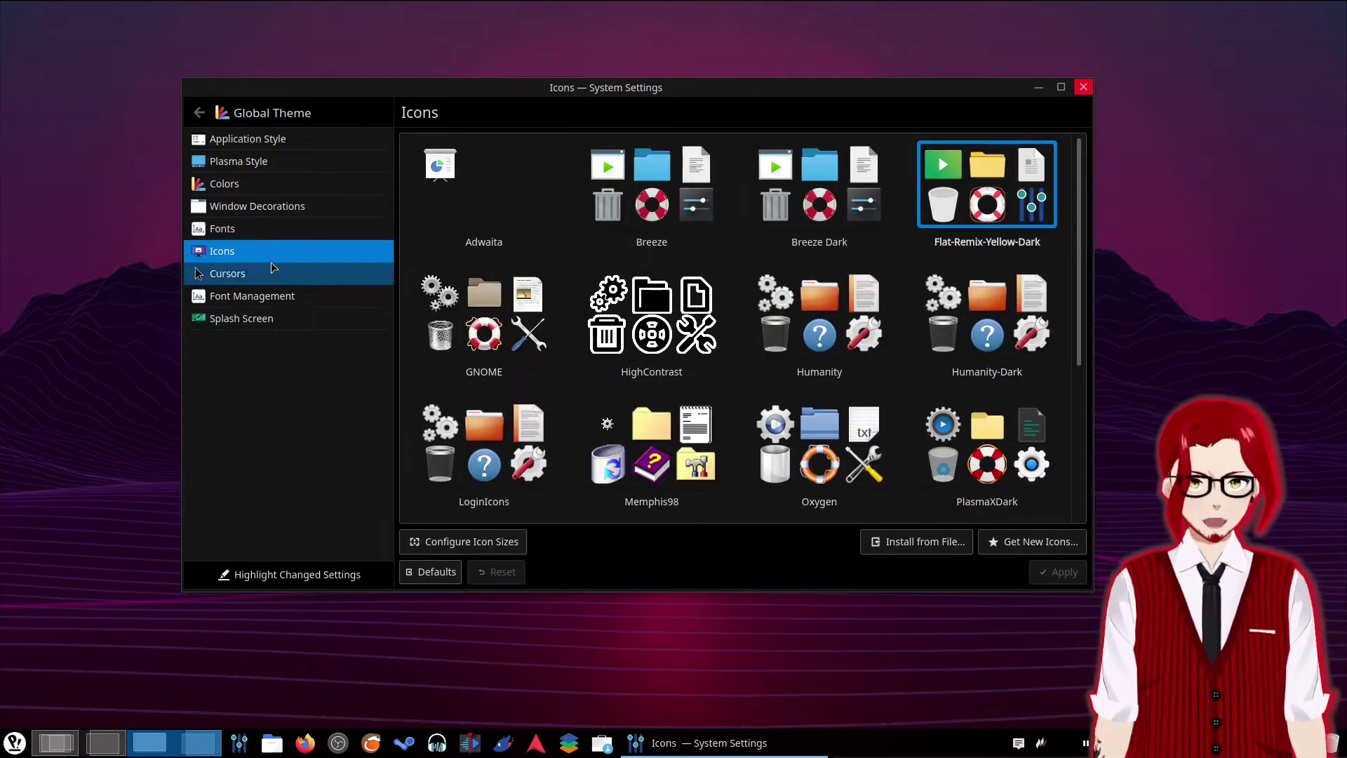
click(261, 273)
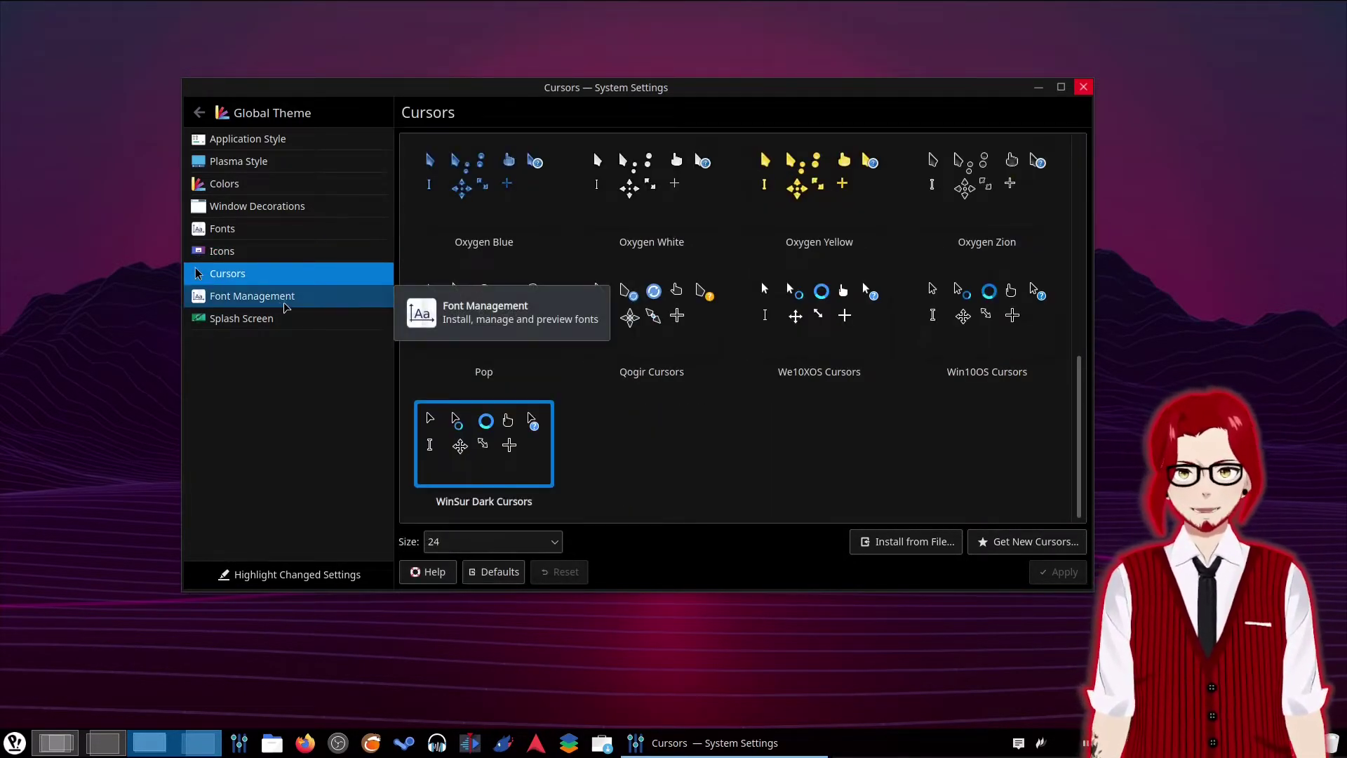
click(277, 318)
click(260, 121)
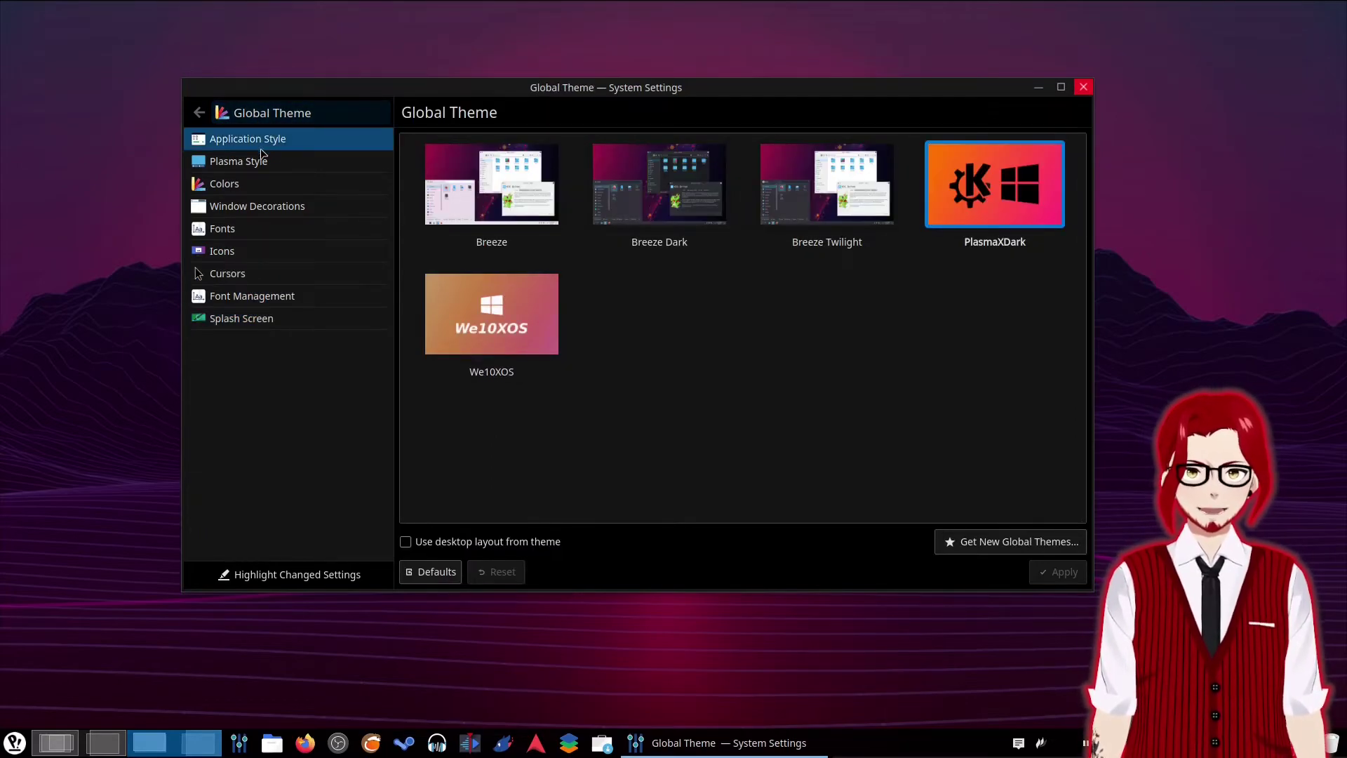
Show the GNOME/GTK Application Style page with Windows-10-Dark-3.2-dark as the GTK theme.
click(260, 144)
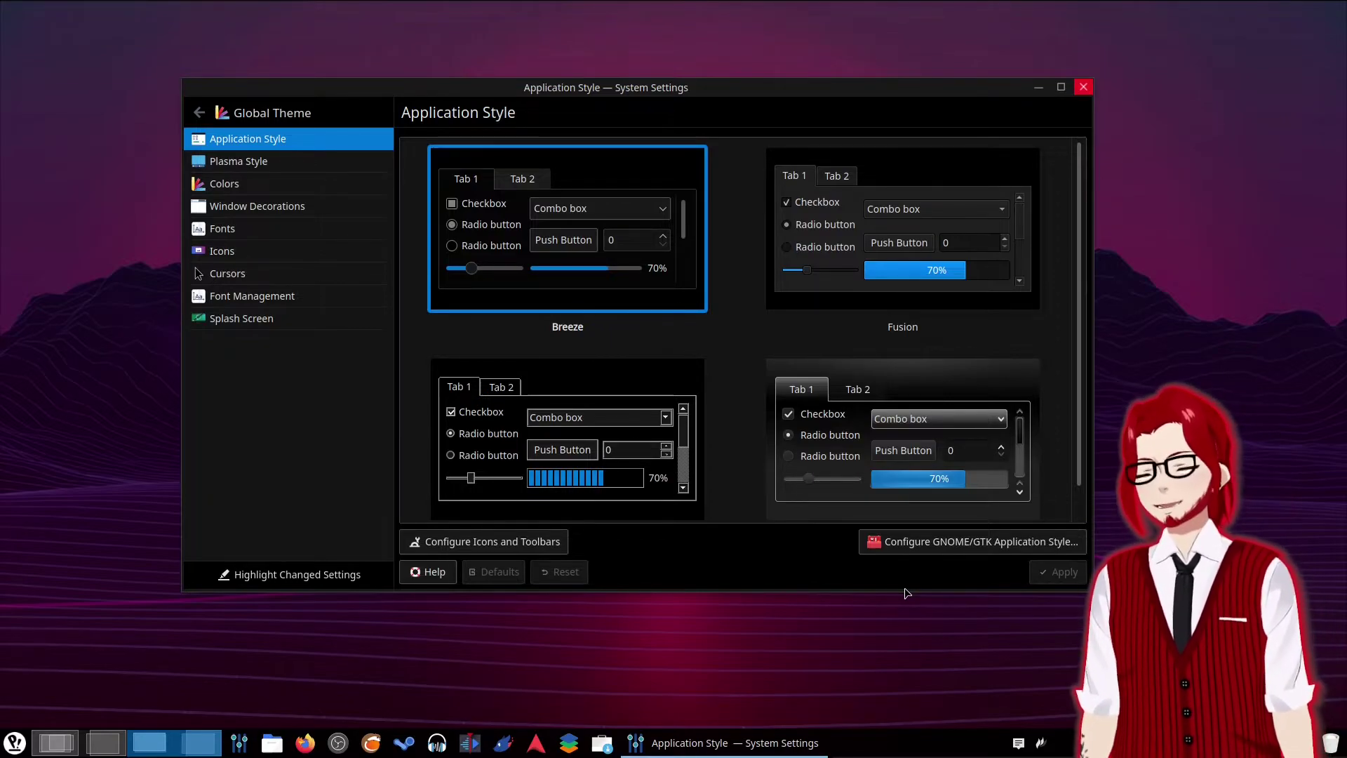
click(920, 547)
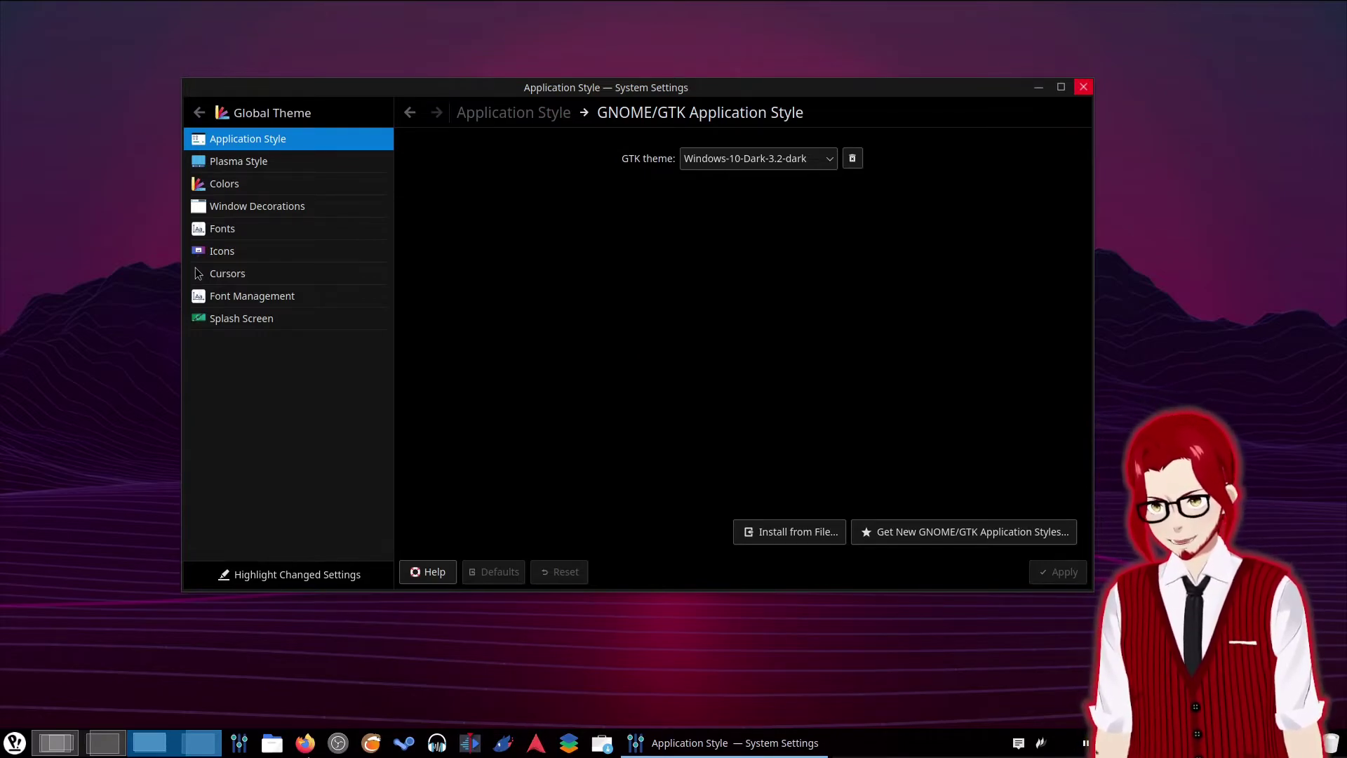
Launch Lutris from the taskbar and position its game library over the System Settings sidebar.
click(372, 745)
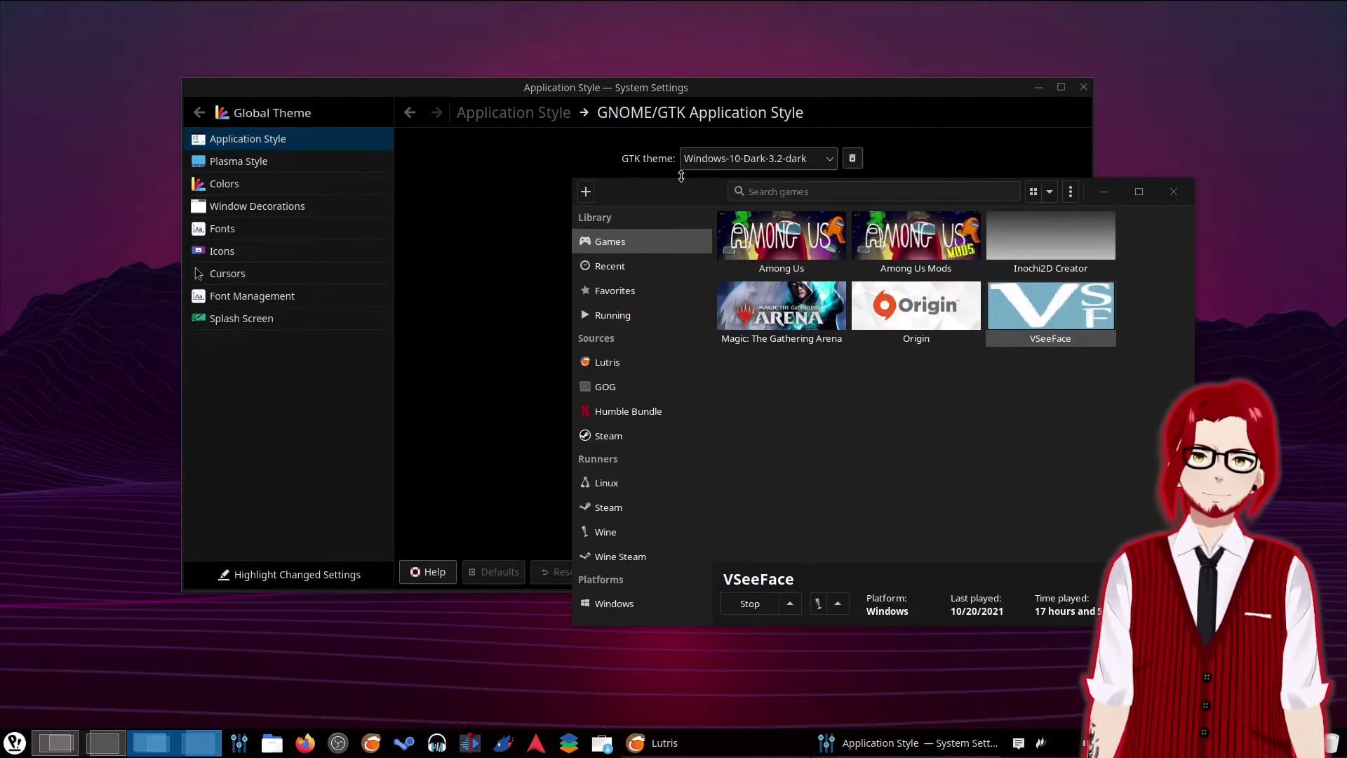
drag(680, 184, 369, 209)
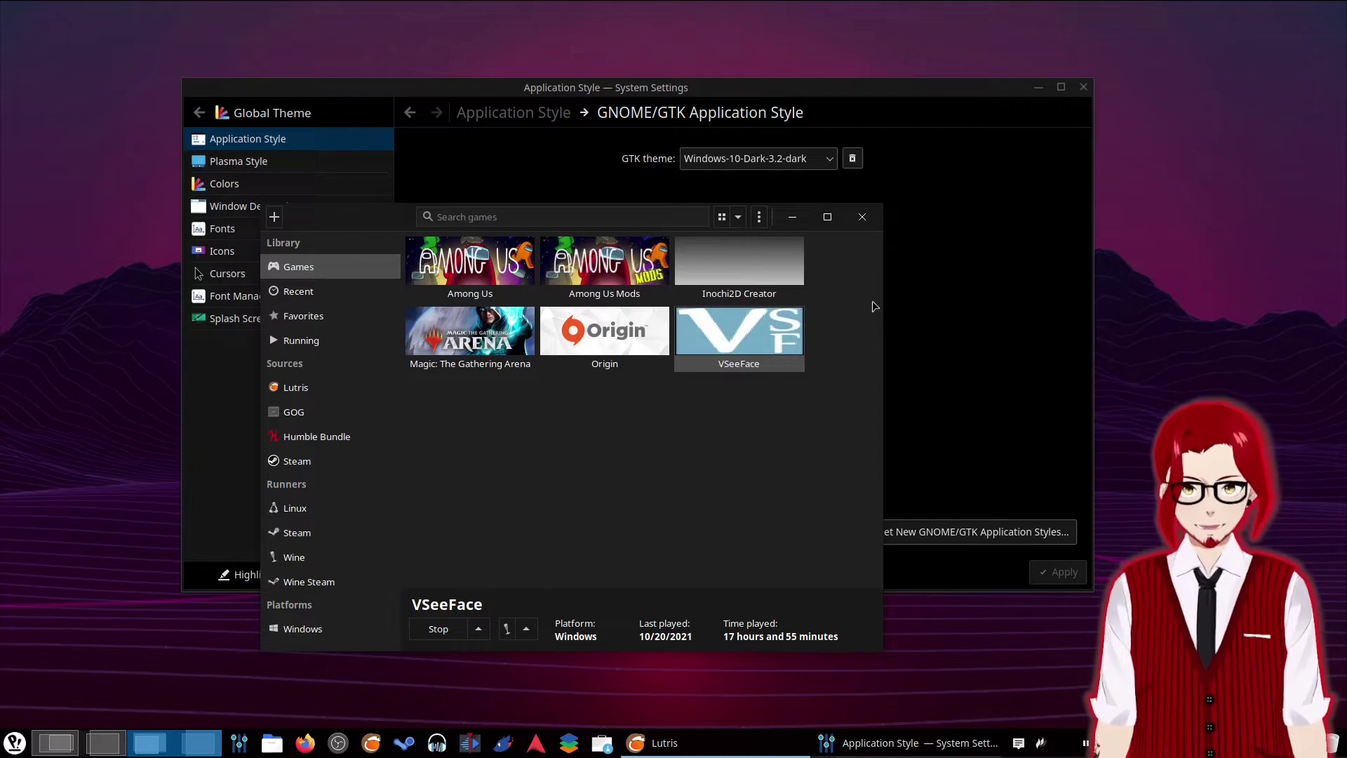
View the Among Us Mods, VSeeFace, Origin and Magic: The Gathering Arena details, then close Lutris.
drag(385, 222, 435, 247)
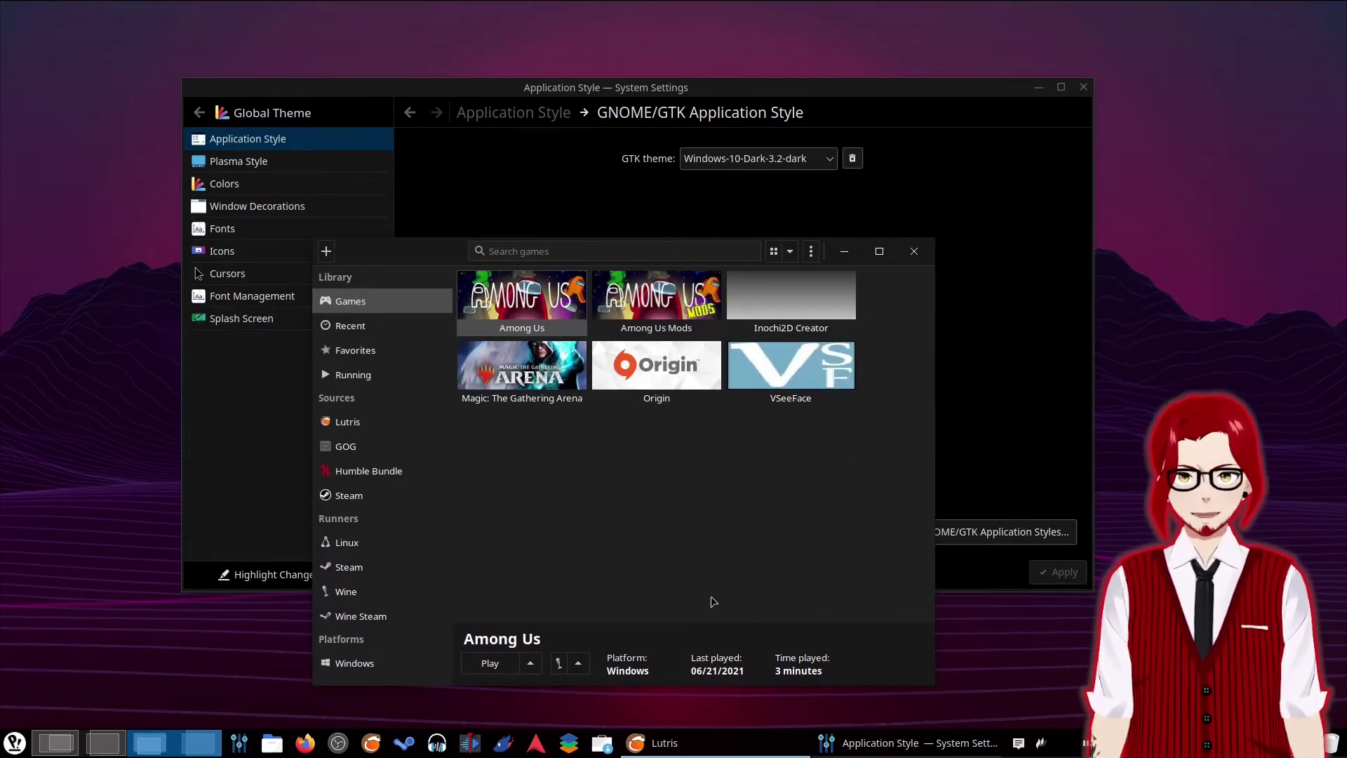
click(635, 295)
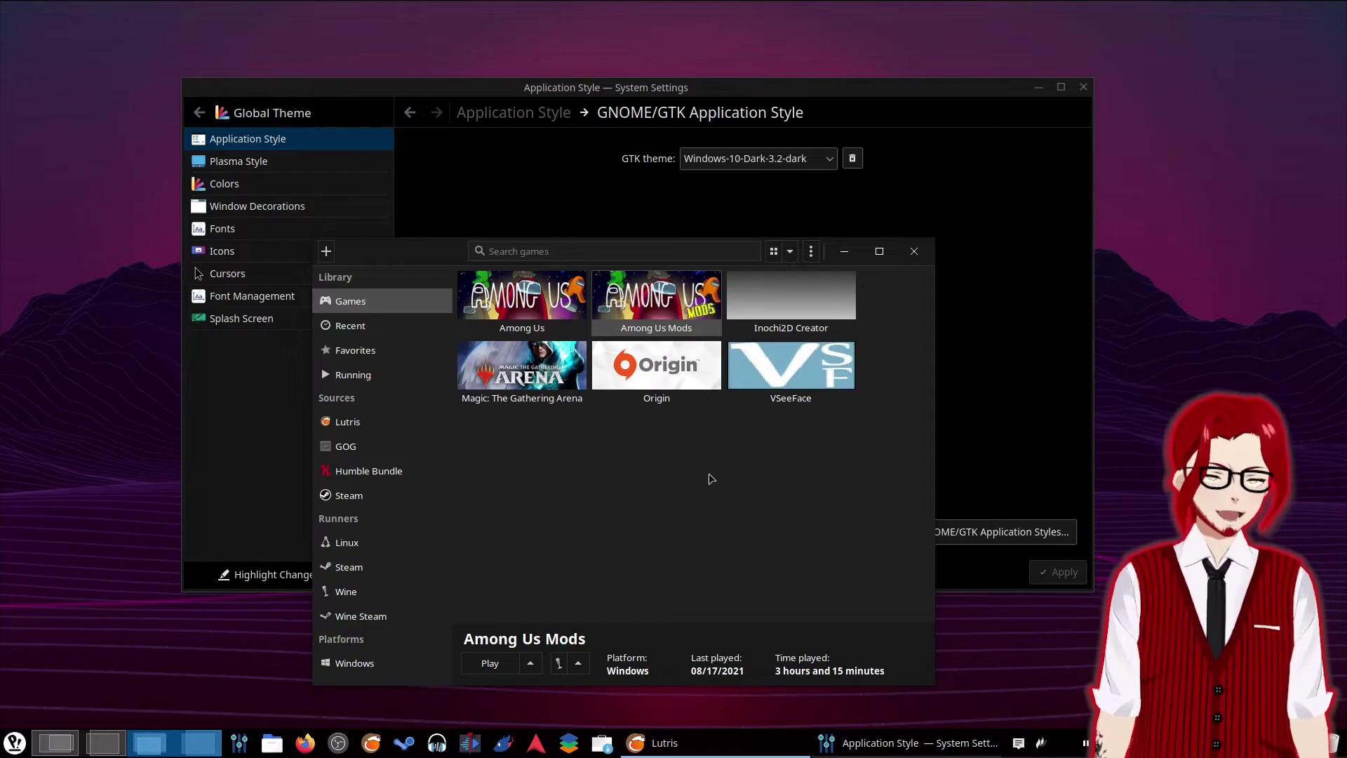
click(785, 369)
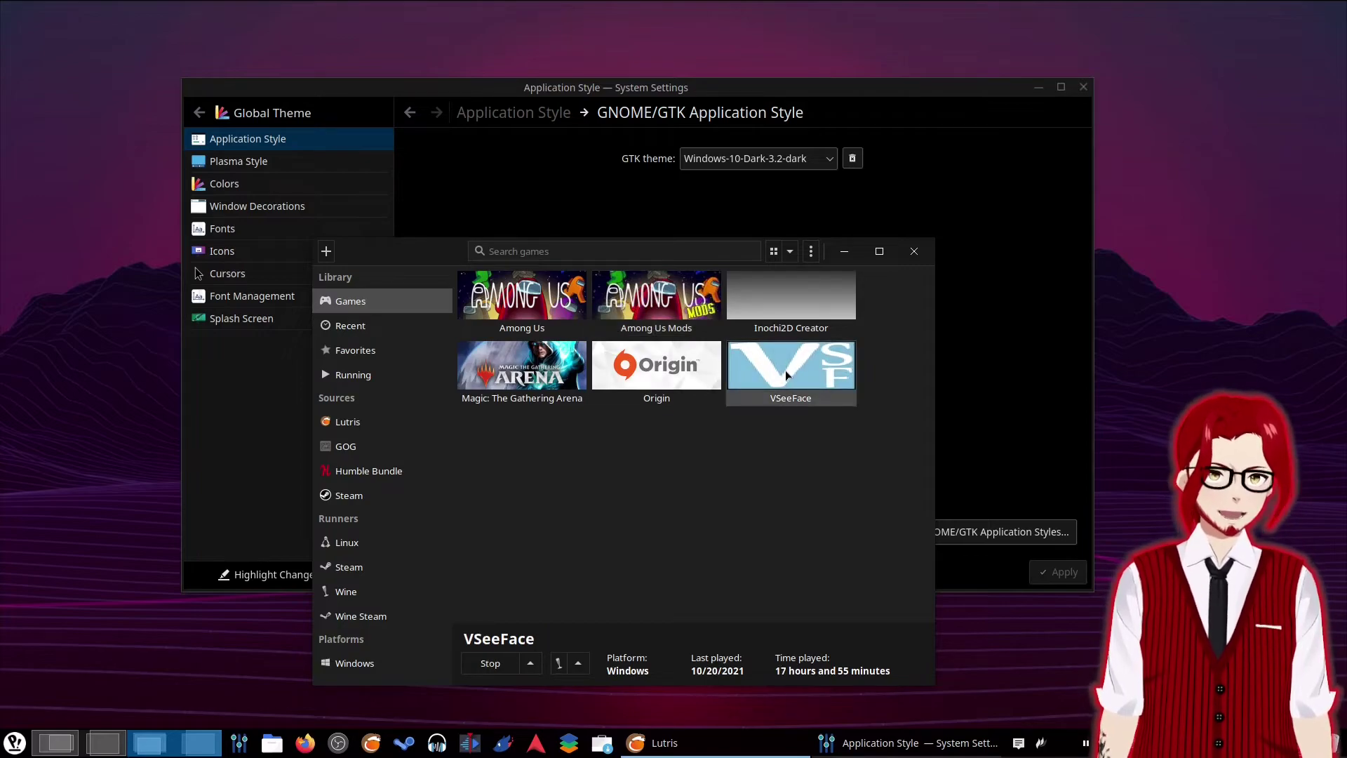
click(707, 376)
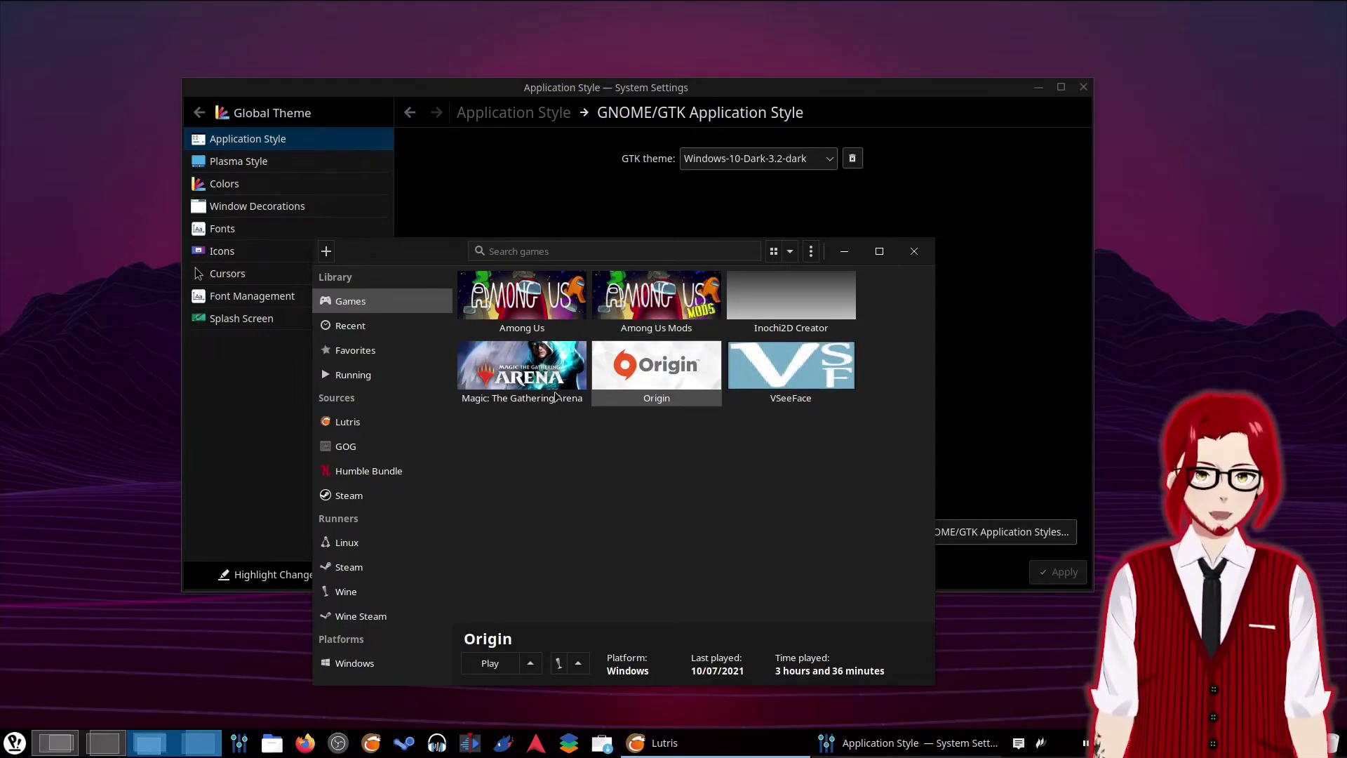
click(522, 368)
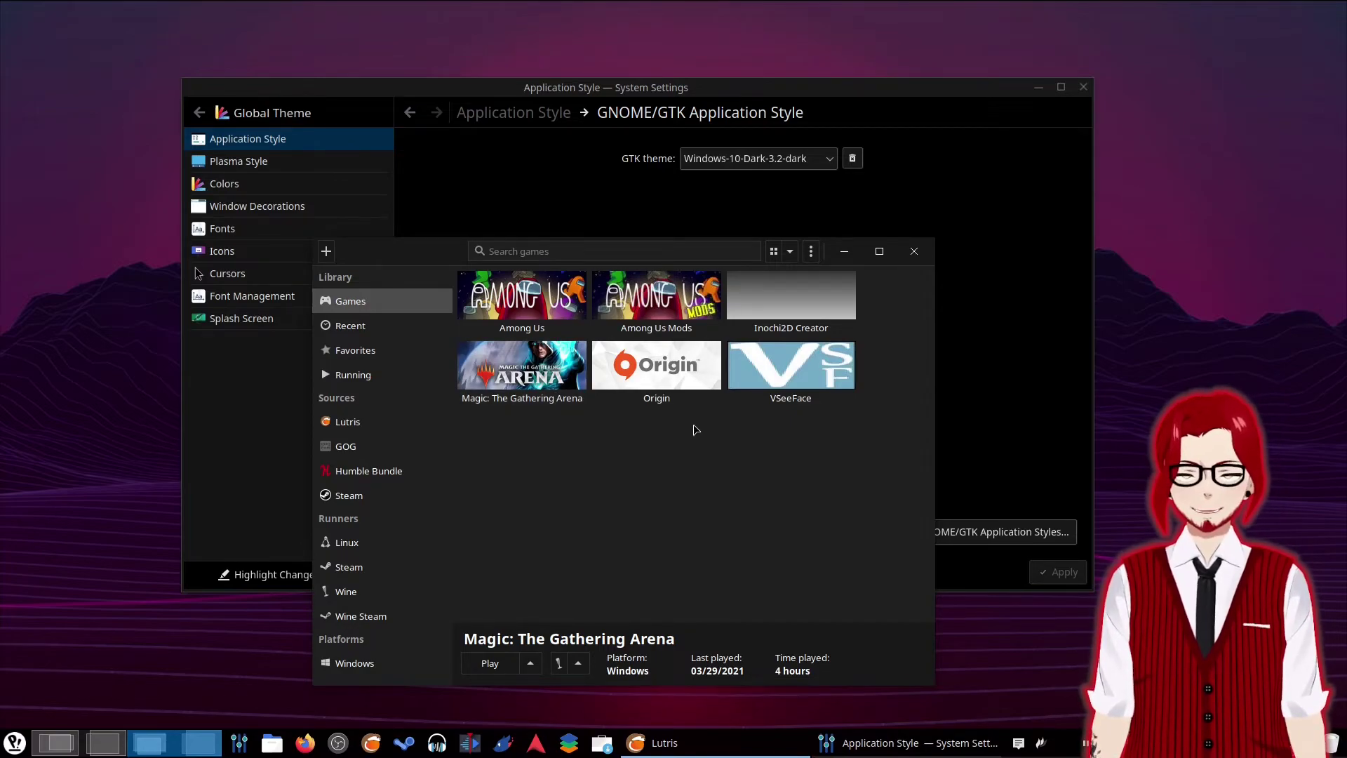
click(914, 252)
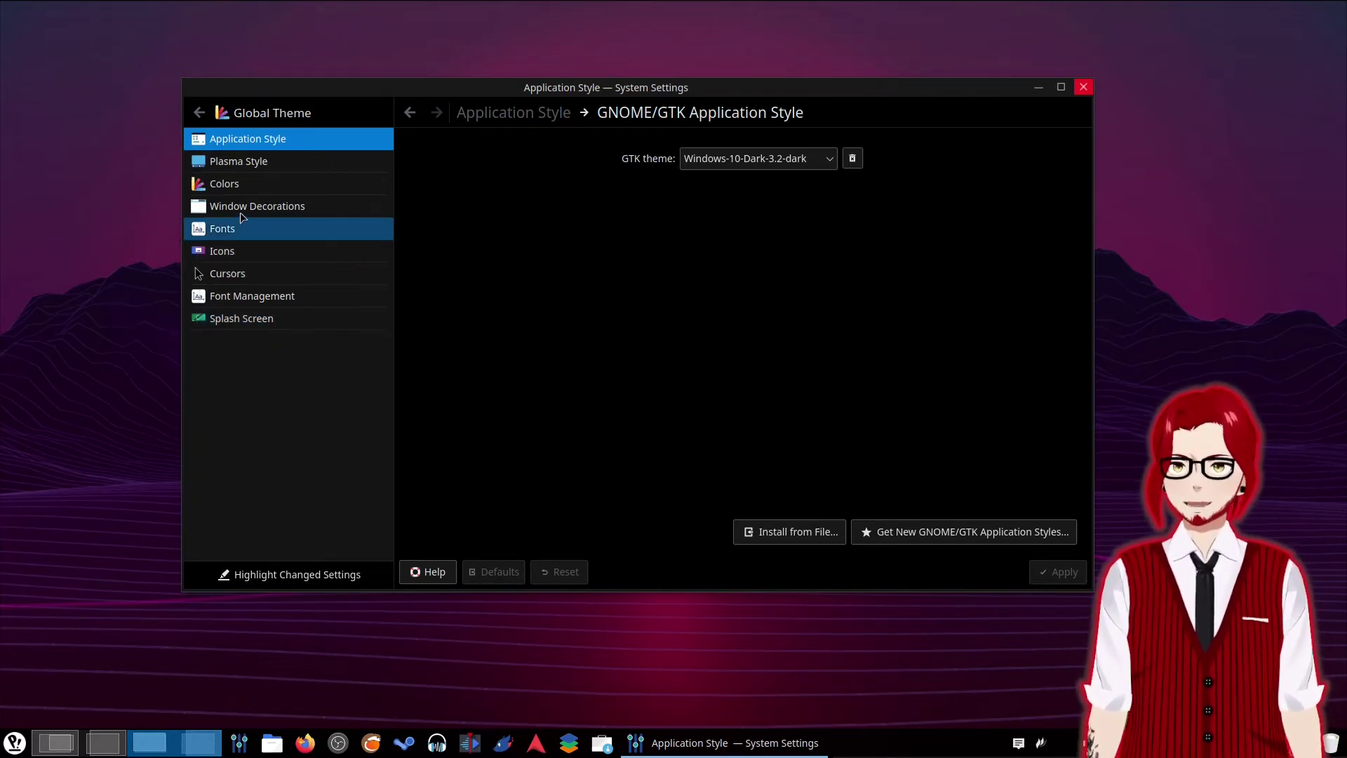
Go to the Plasma Style page under Appearance and scroll through the available styles.
click(199, 113)
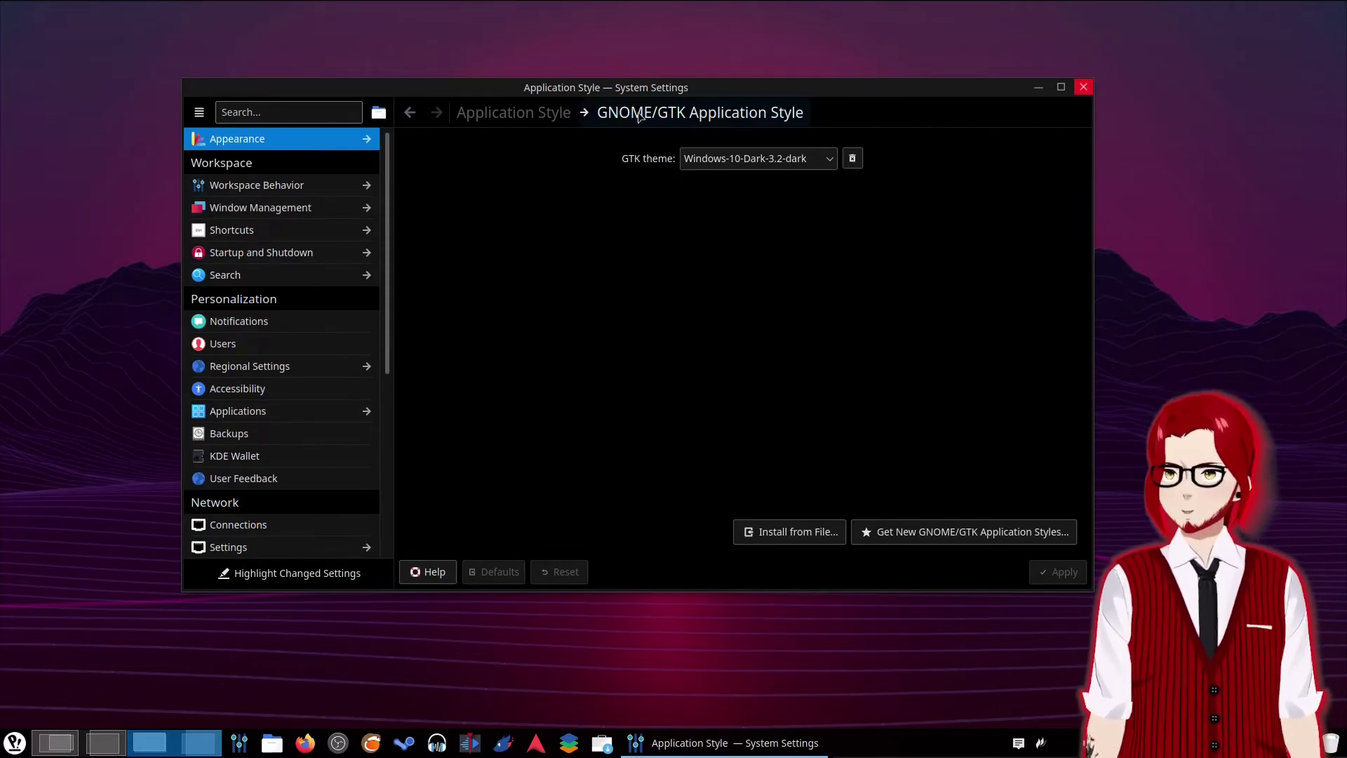
click(288, 140)
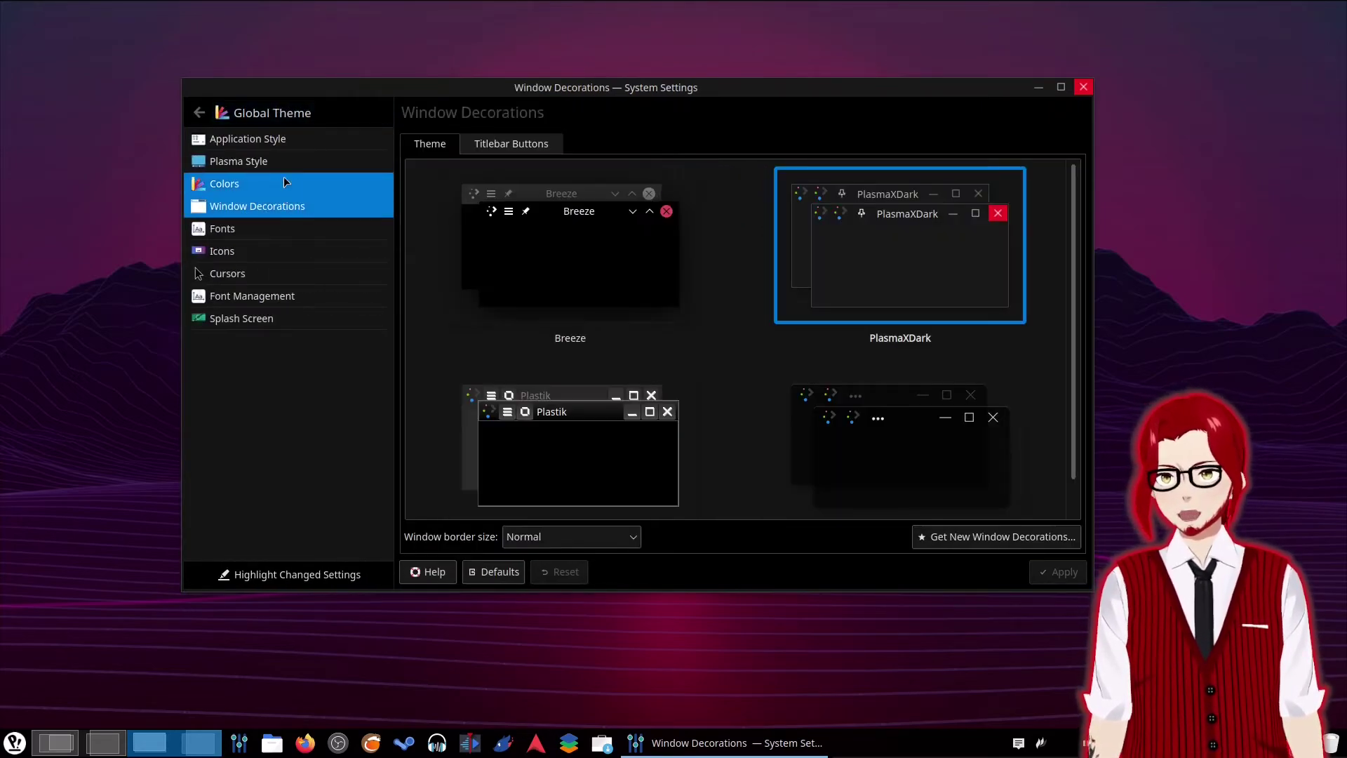
click(284, 177)
click(284, 161)
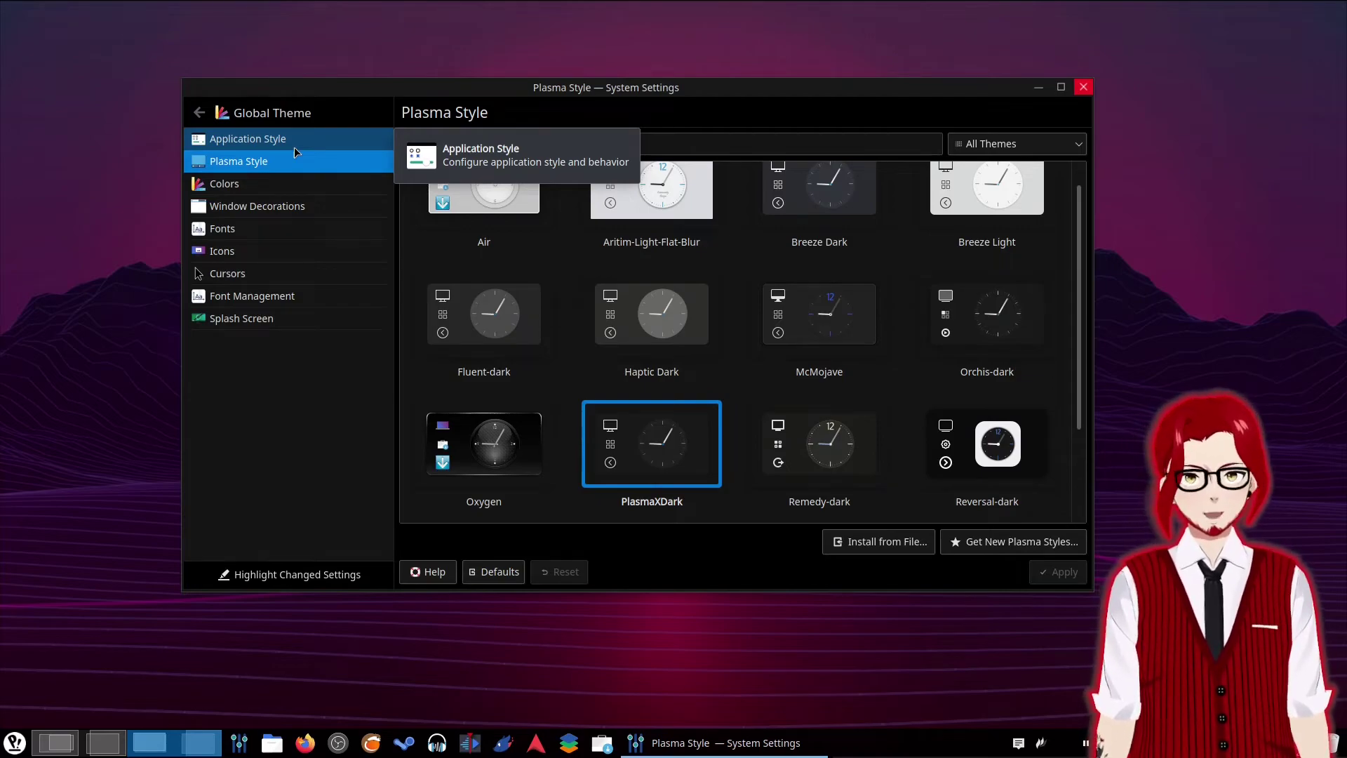
scroll(645, 351, down, 1)
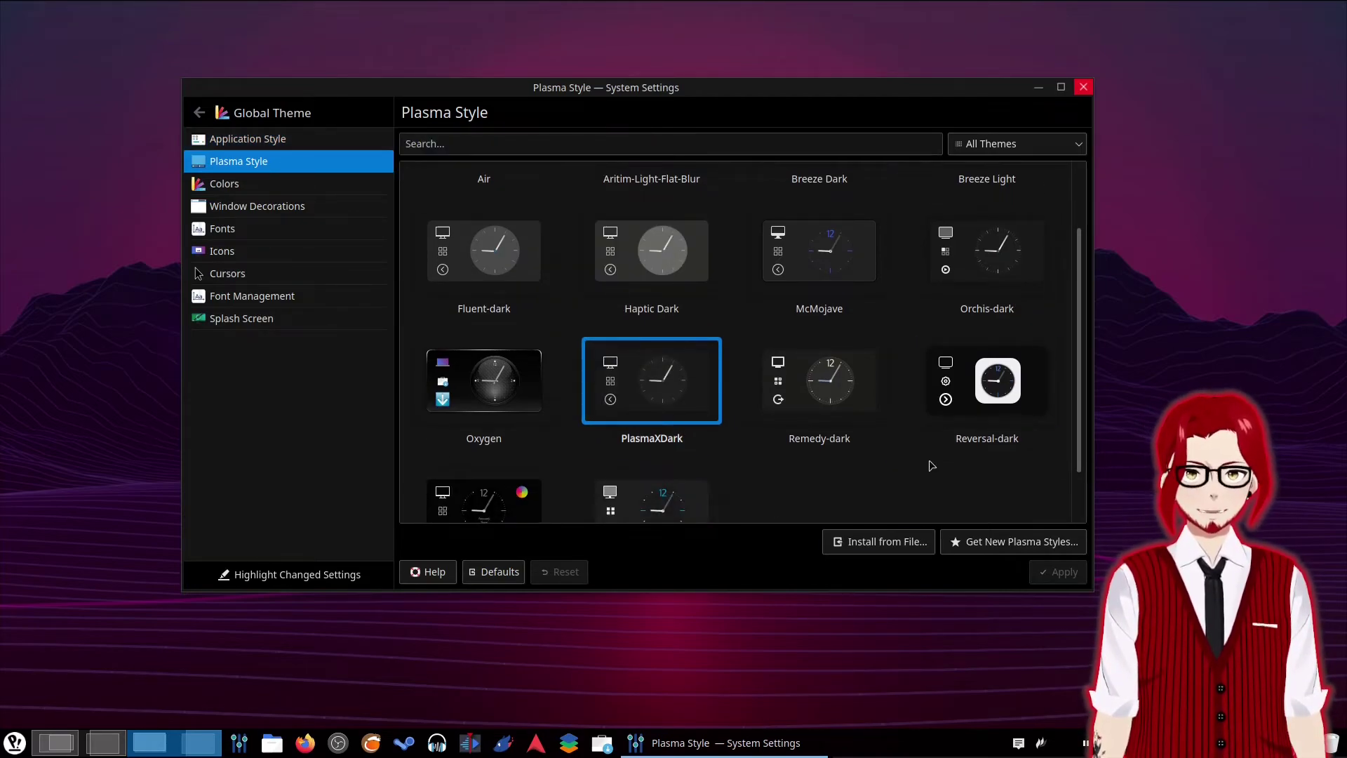
Apply McMojave as the Plasma style, then reapply PlasmaXDark.
click(820, 266)
click(1084, 574)
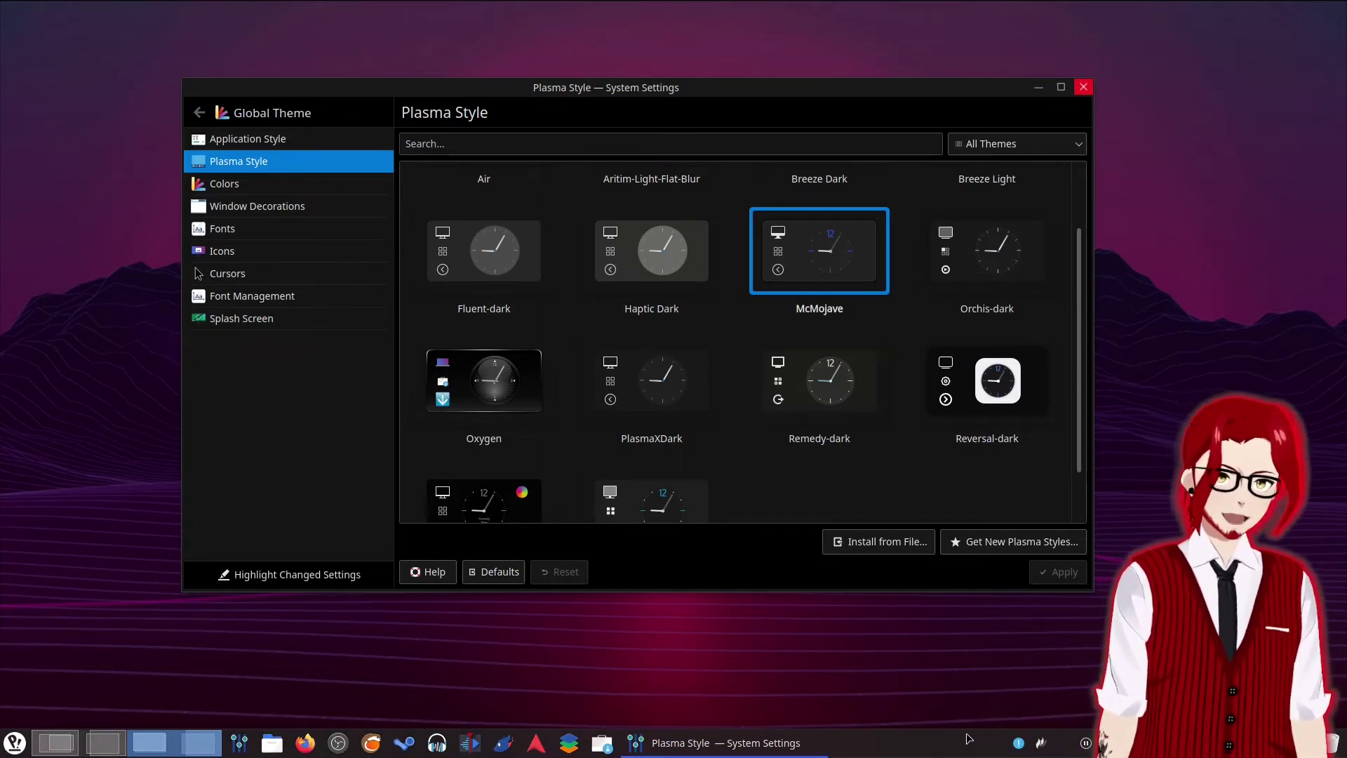
click(663, 393)
click(1063, 575)
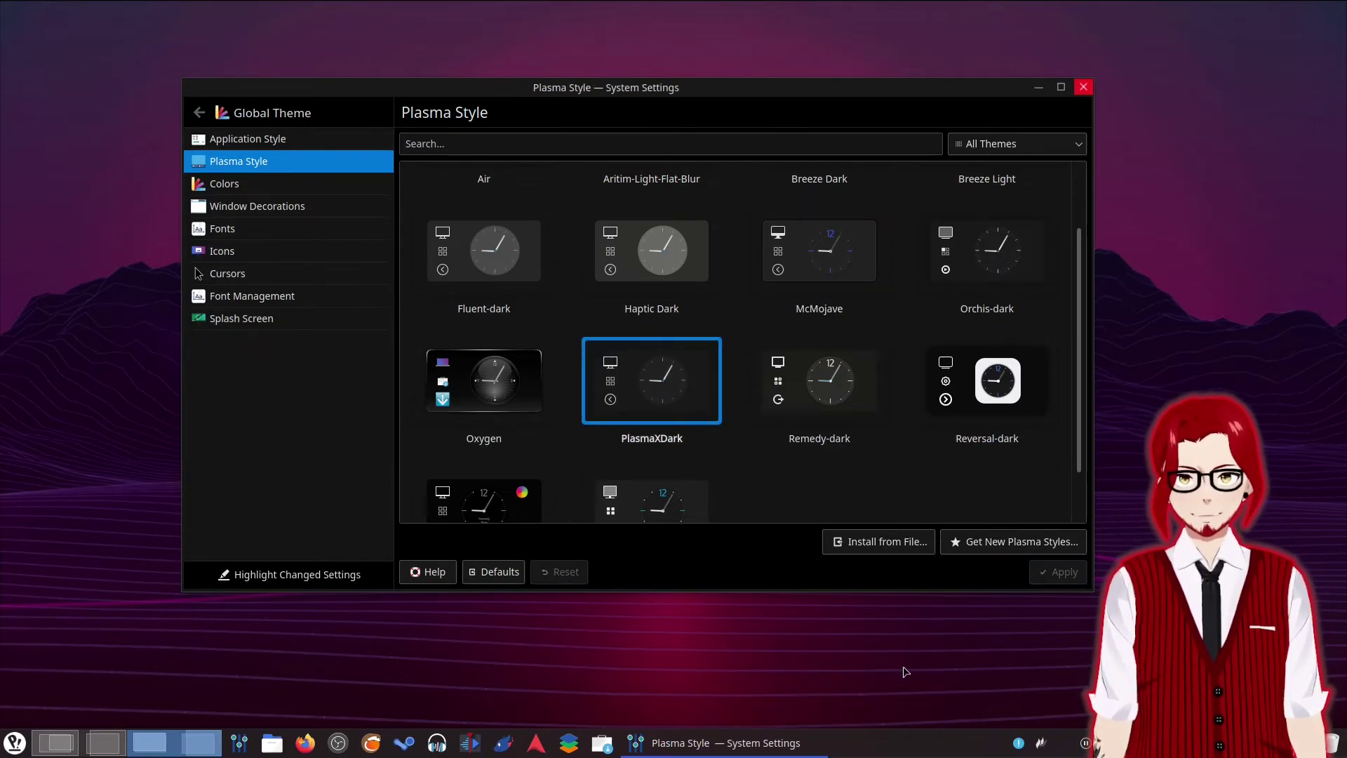